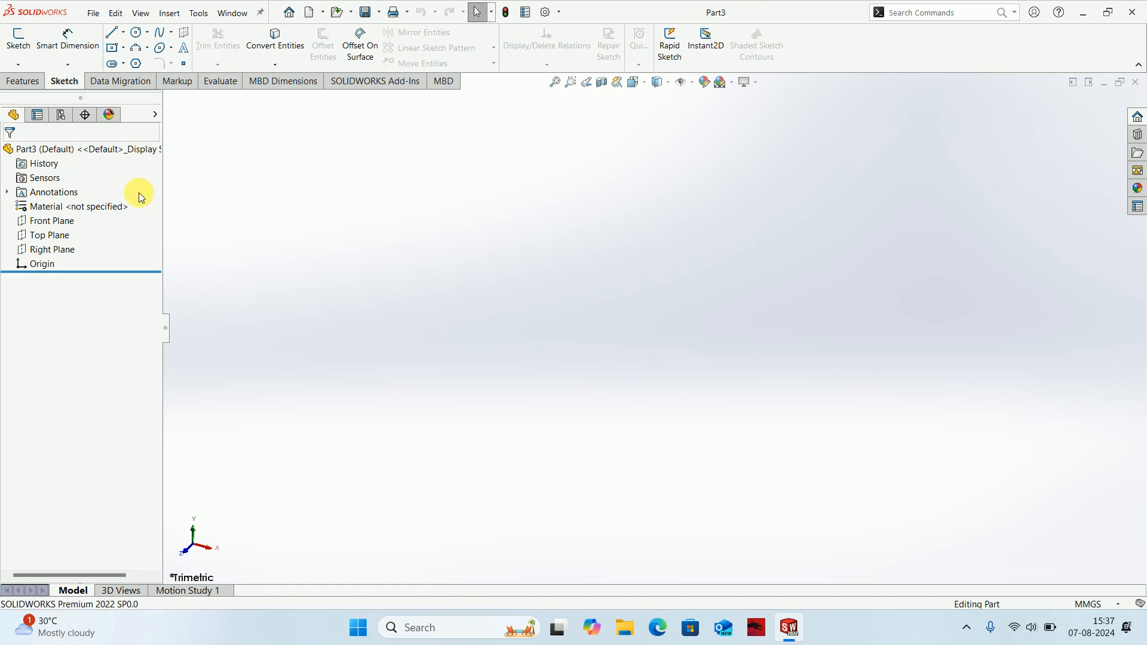
# Select the Front, Top and Right planes in turn to examine their orientation in the part
pyautogui.click(70, 223)
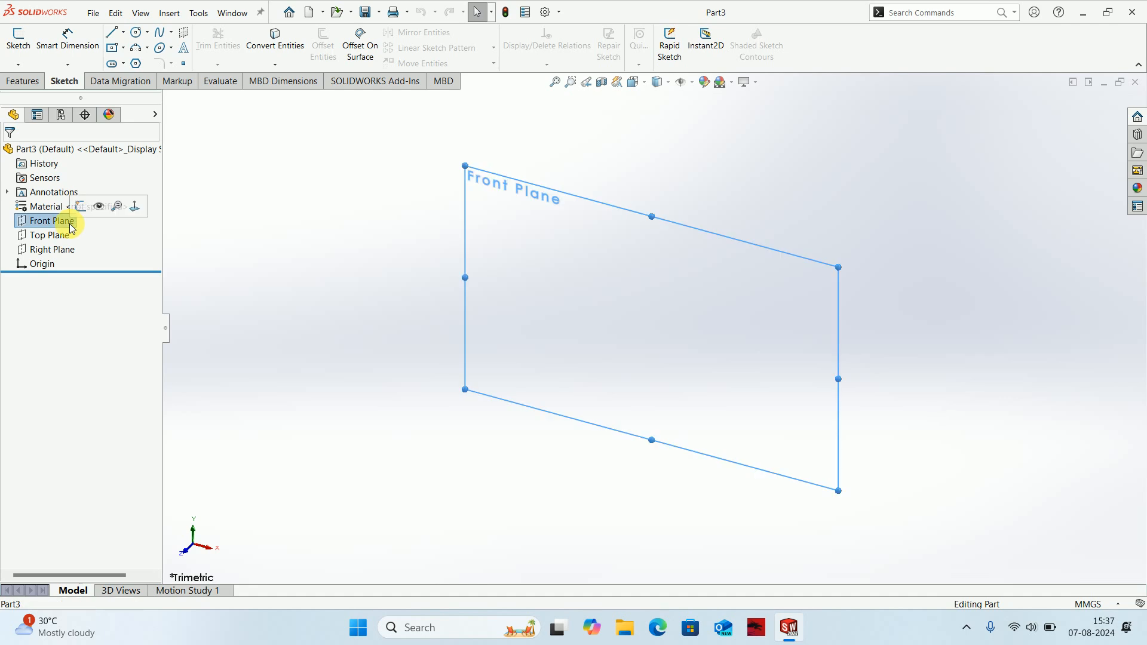
pyautogui.click(70, 237)
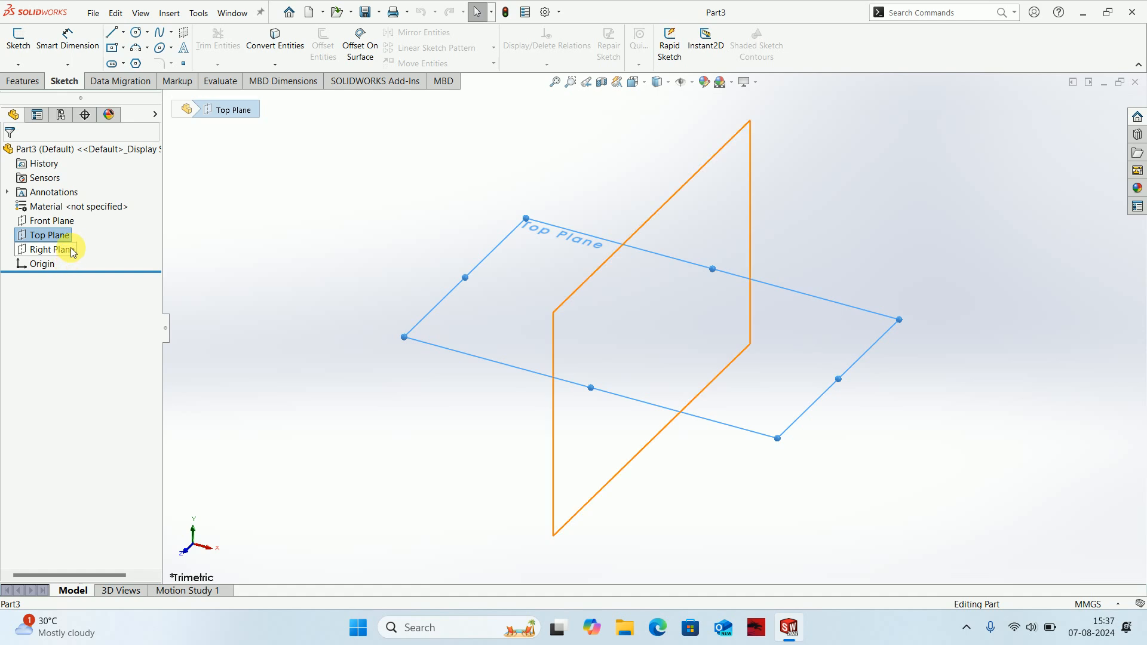
pyautogui.click(72, 250)
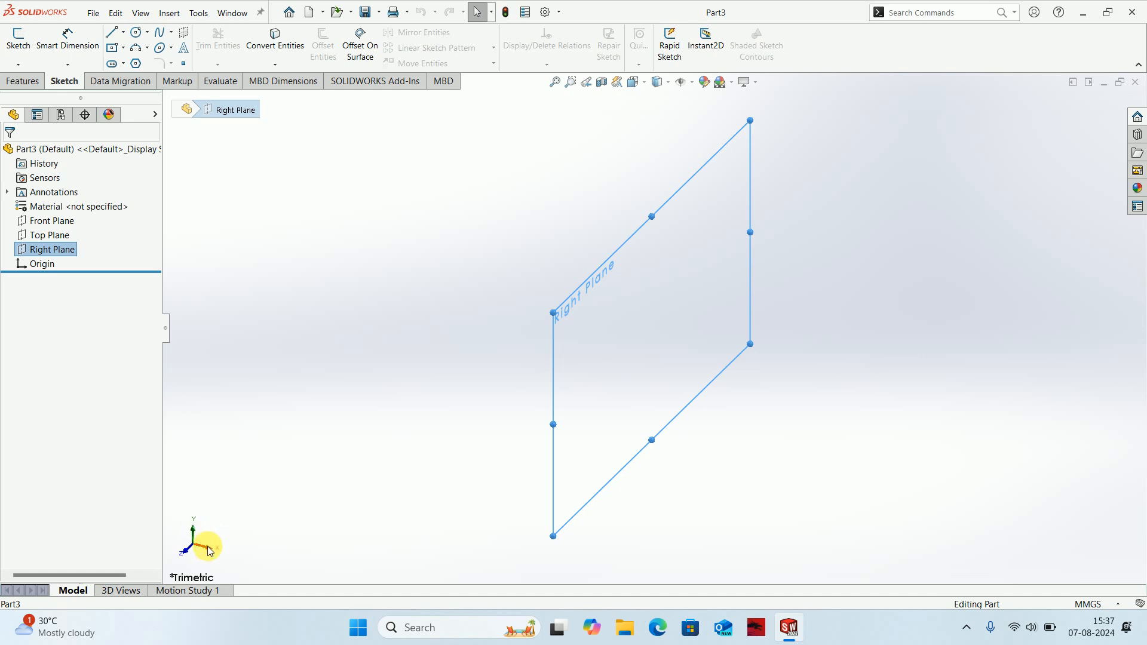
pyautogui.click(49, 239)
pyautogui.click(54, 250)
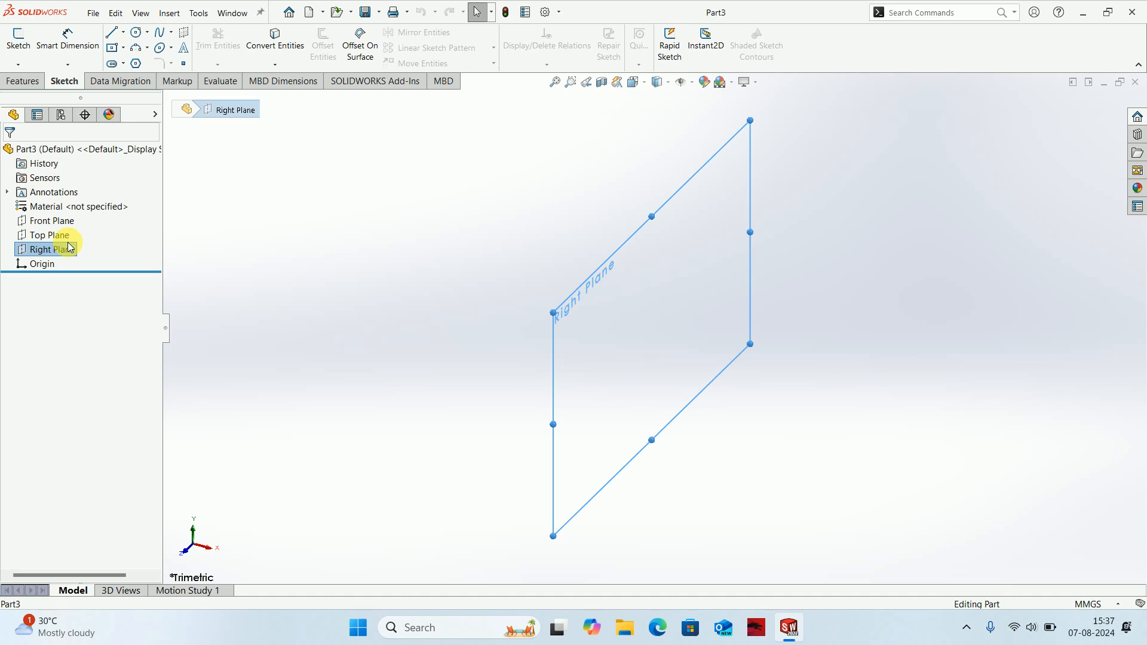
# Start a new sketch on the Front Plane and clear the plane selection
pyautogui.rightClick(38, 224)
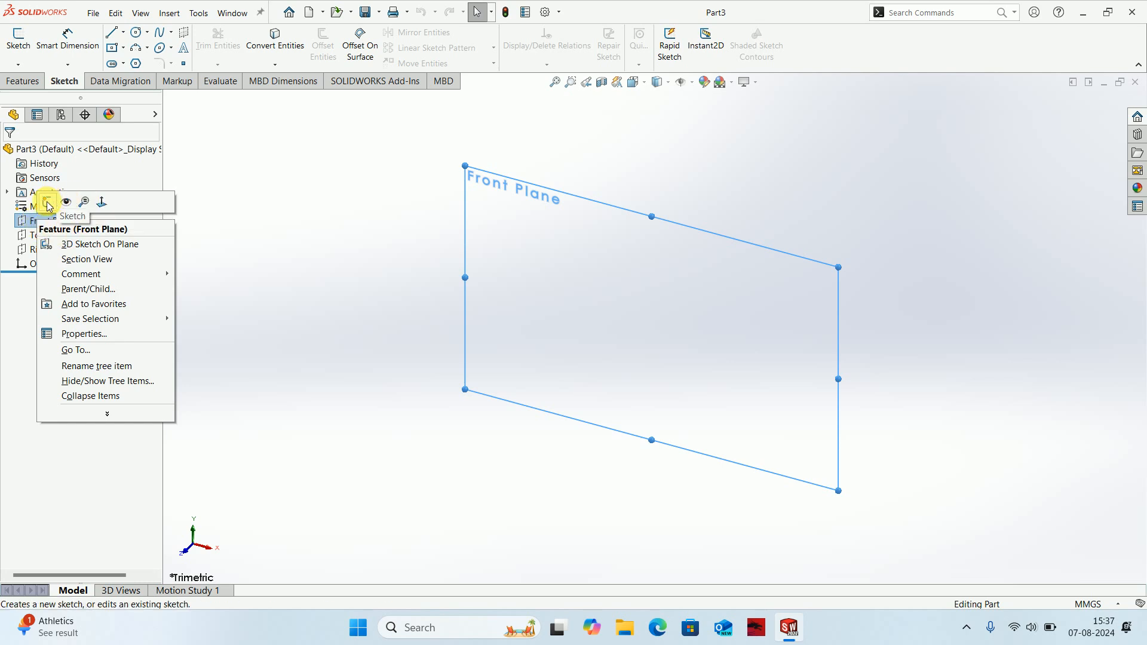
pyautogui.click(297, 277)
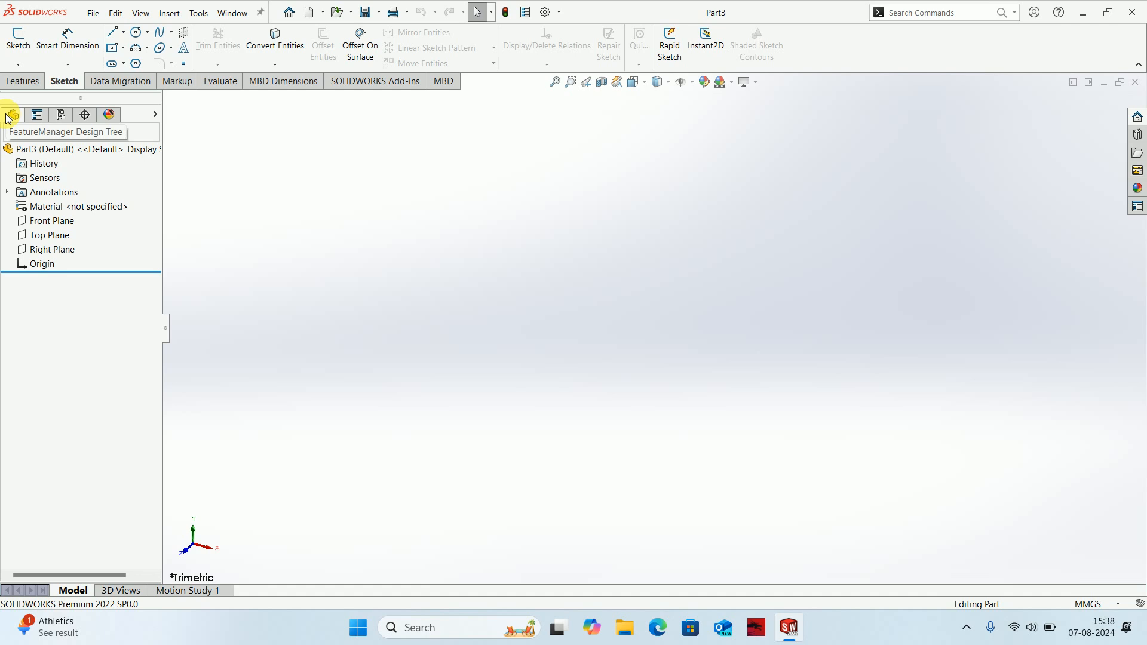
pyautogui.rightClick(48, 223)
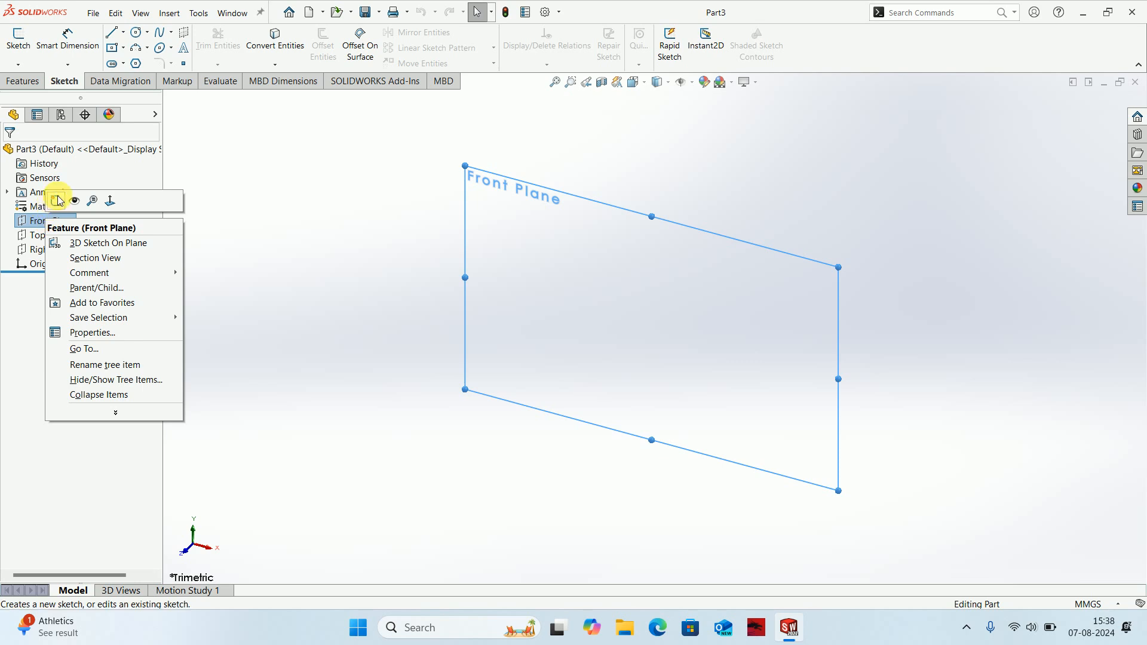
pyautogui.click(58, 200)
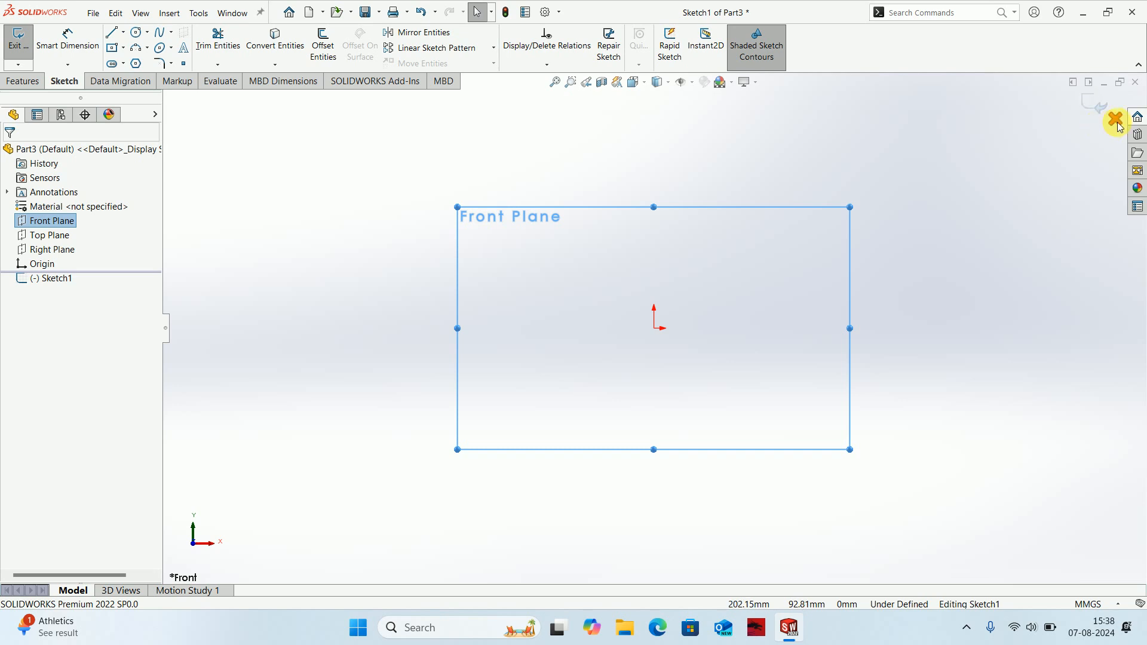
pyautogui.click(733, 267)
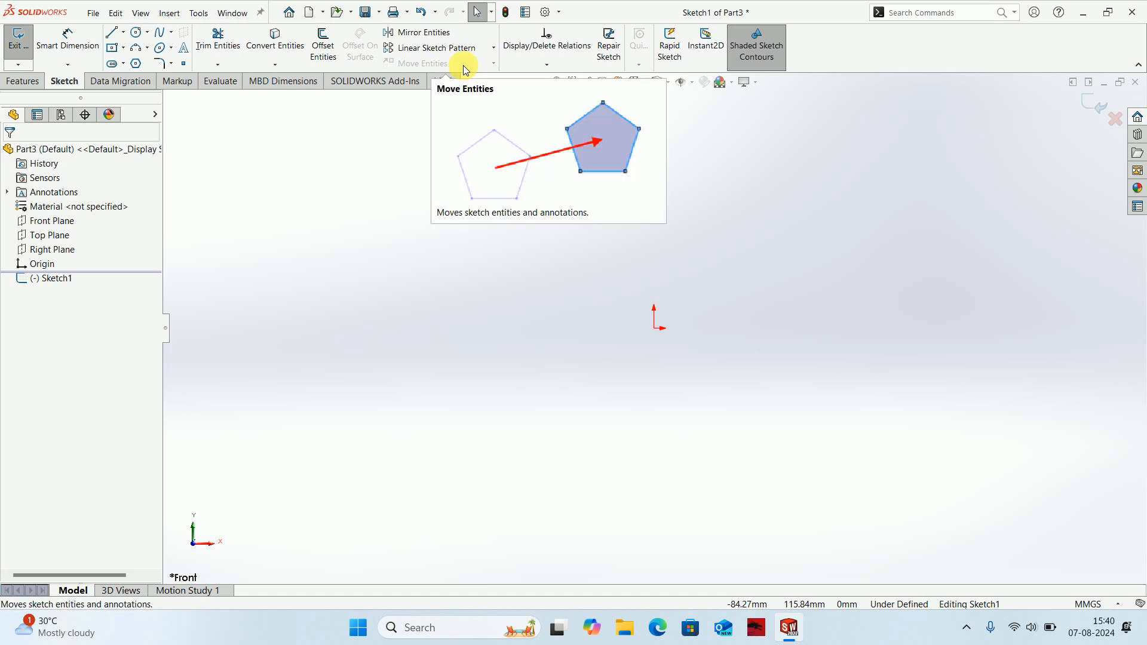
# Sketch a single line about 64 mm long, sloping gently down to the right, above and right of the origin
pyautogui.click(112, 35)
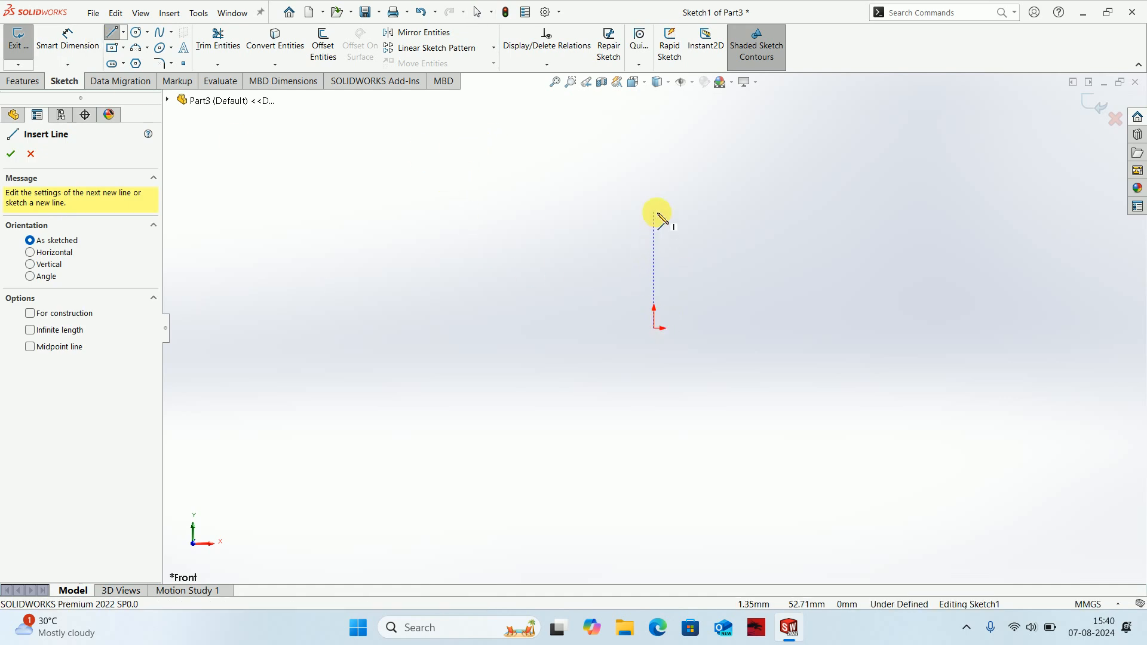
pyautogui.click(700, 204)
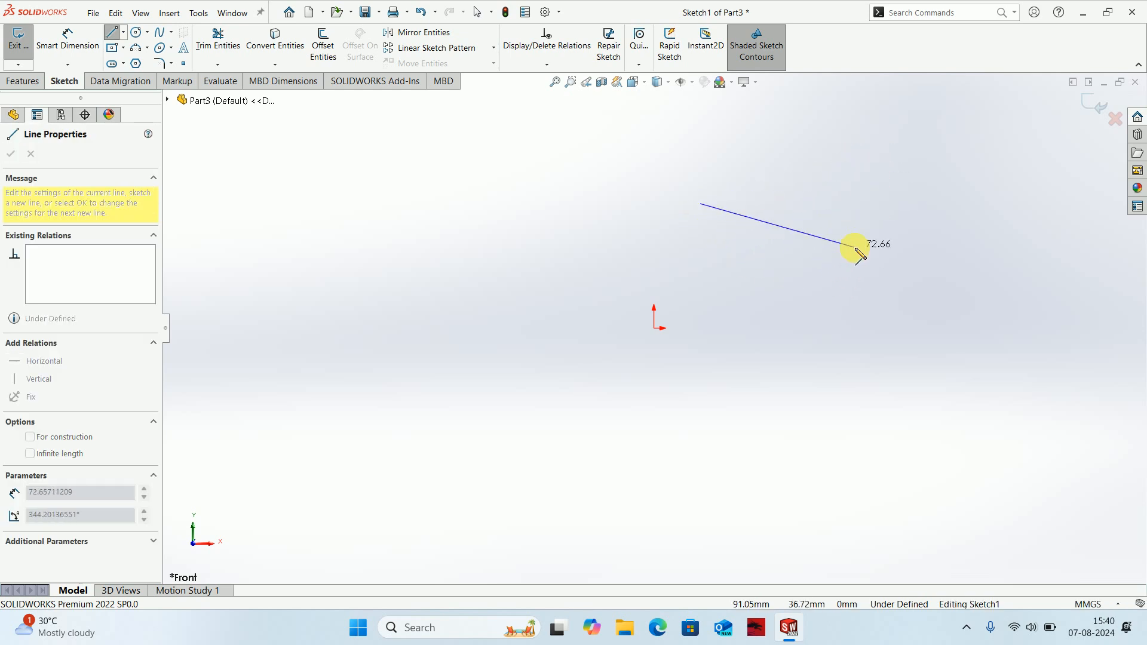
pyautogui.click(836, 241)
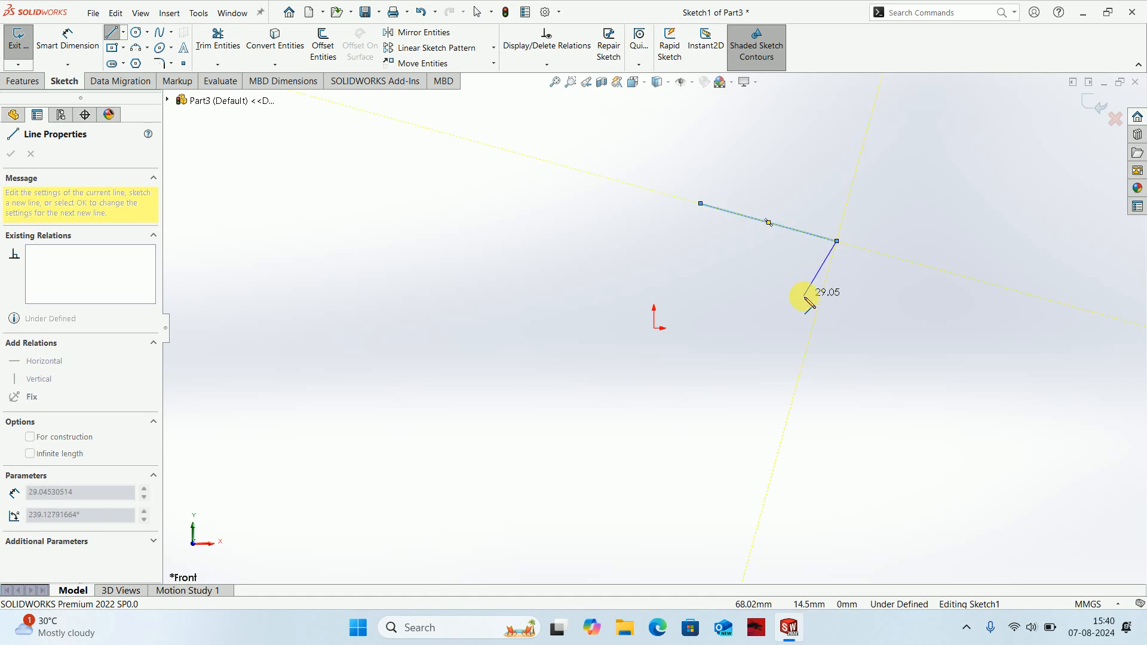
pyautogui.press('Escape')
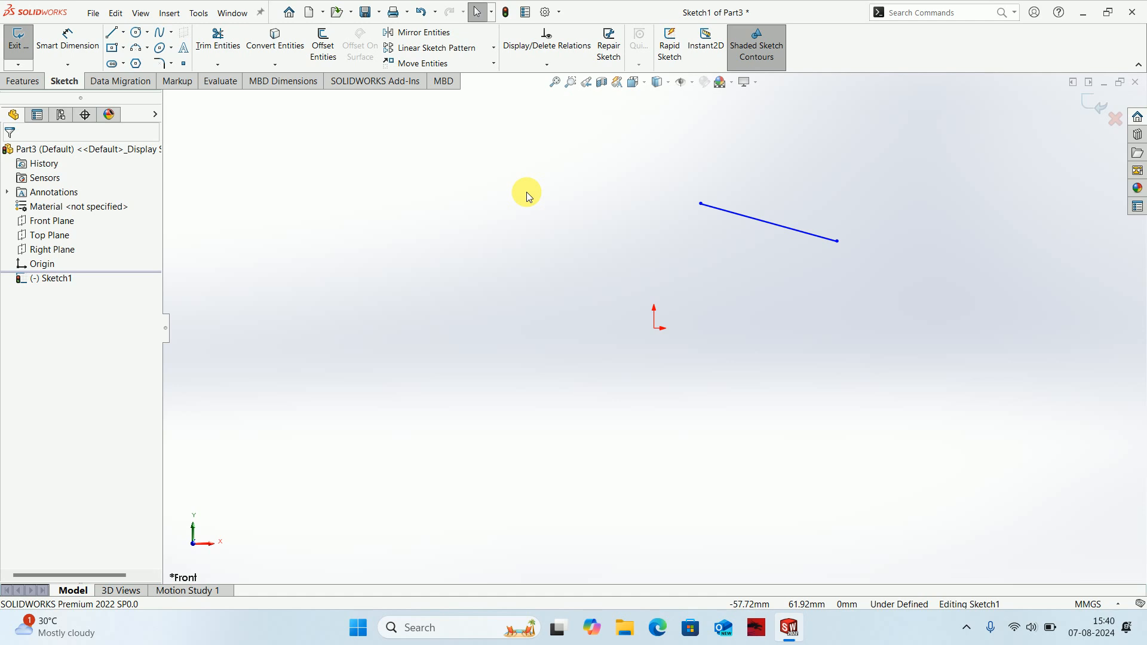
# Sketch a separate vertical line about 40 mm long, well to the upper left of the origin
pyautogui.click(112, 35)
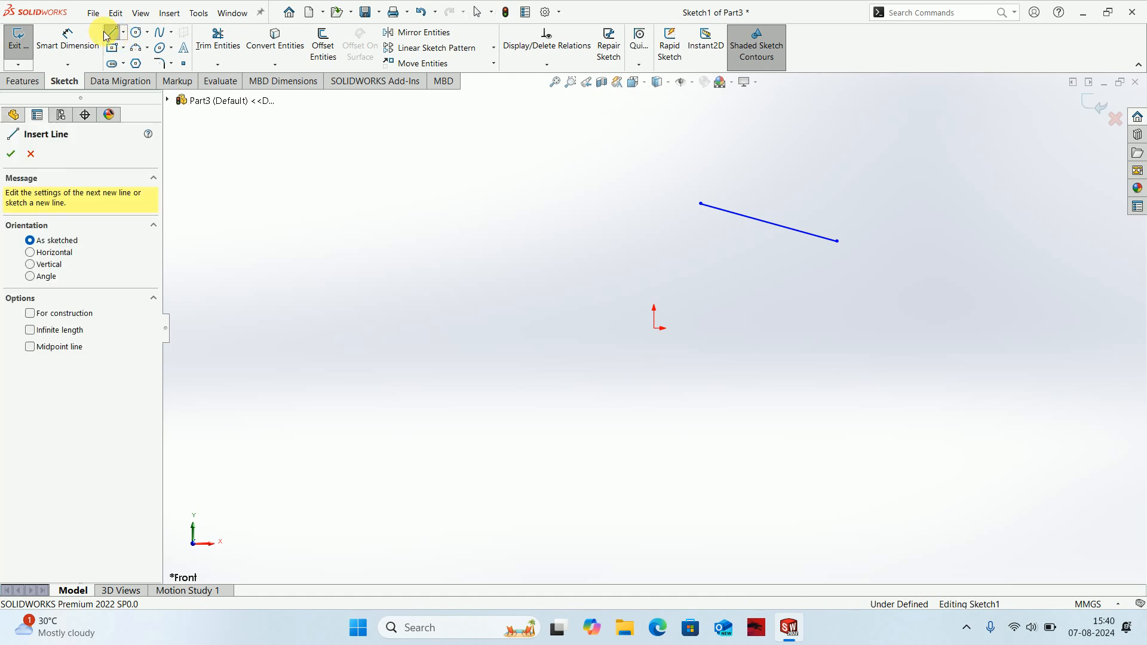
pyautogui.click(343, 251)
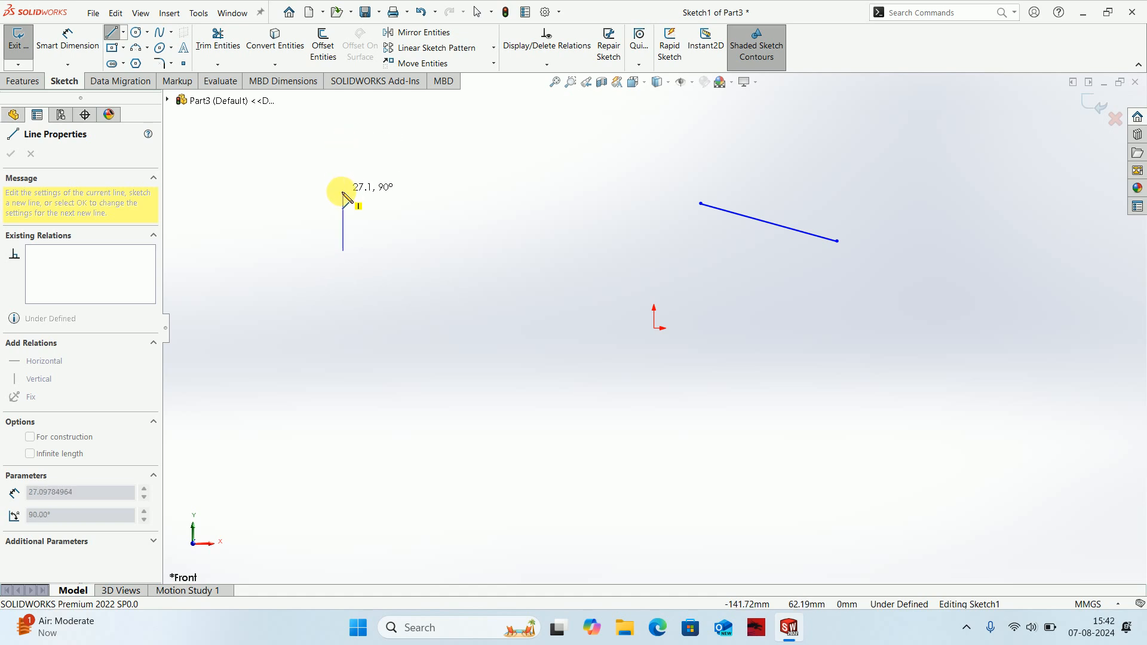
pyautogui.click(341, 171)
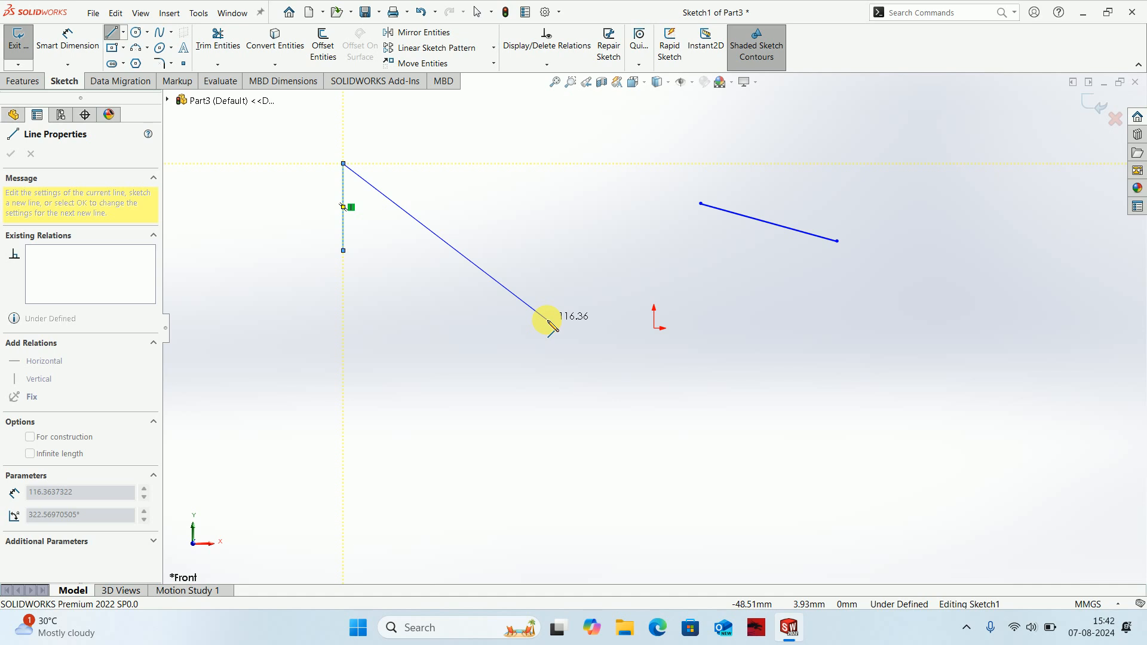
pyautogui.press('Escape')
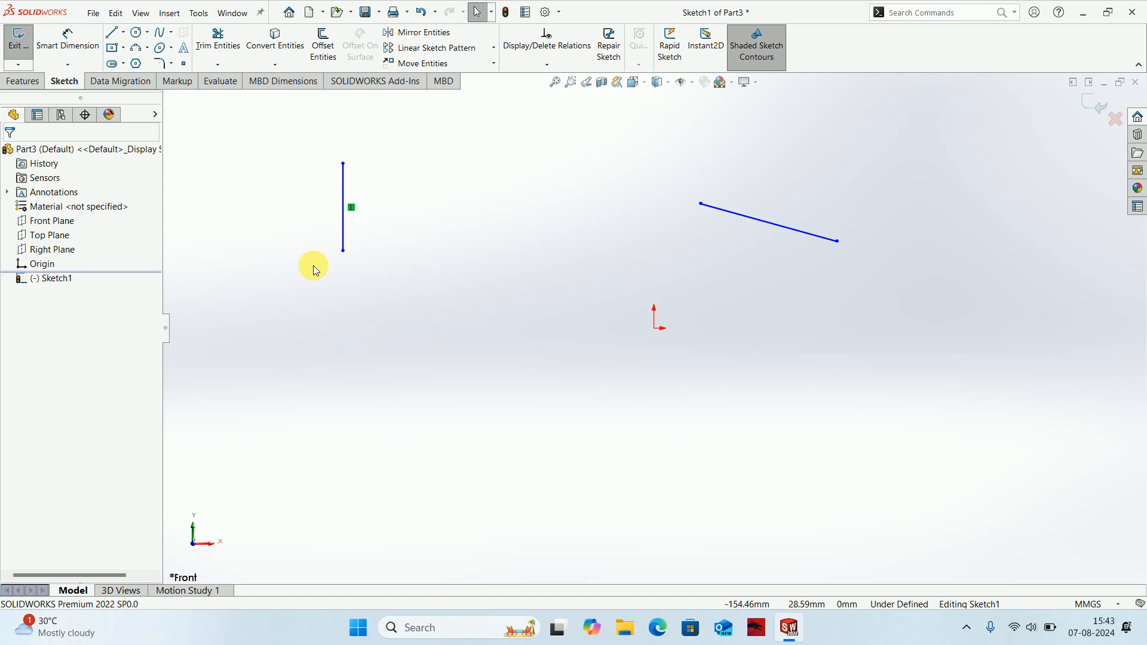
# Examine the existing relations of the vertical line and the sloping line, and compare them
pyautogui.click(343, 232)
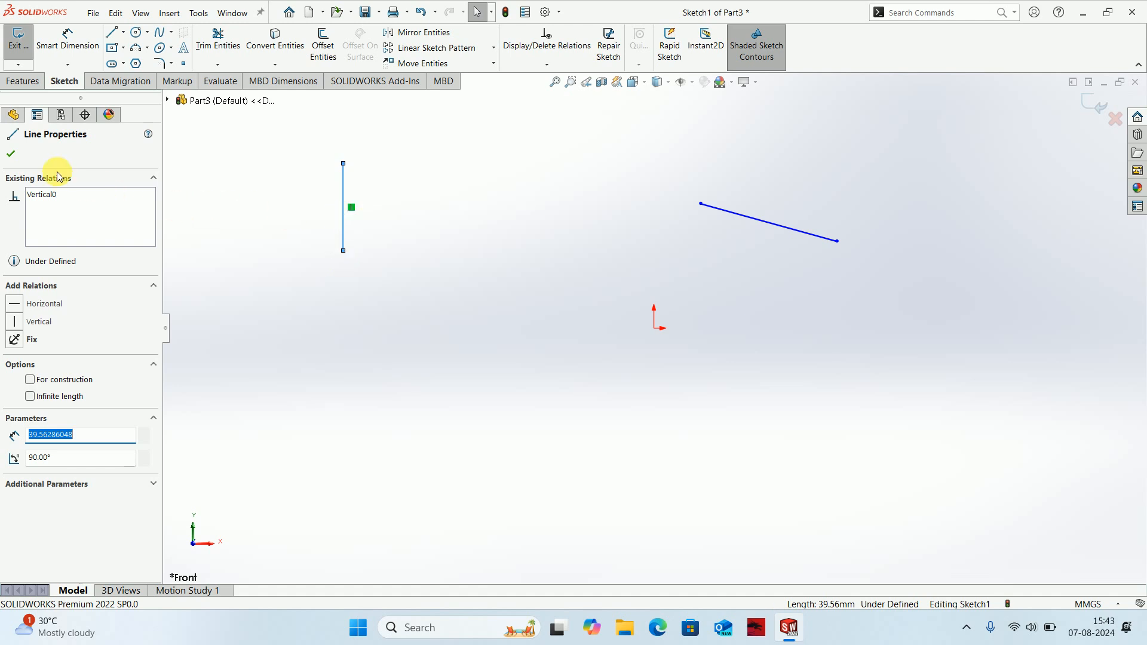
pyautogui.click(222, 264)
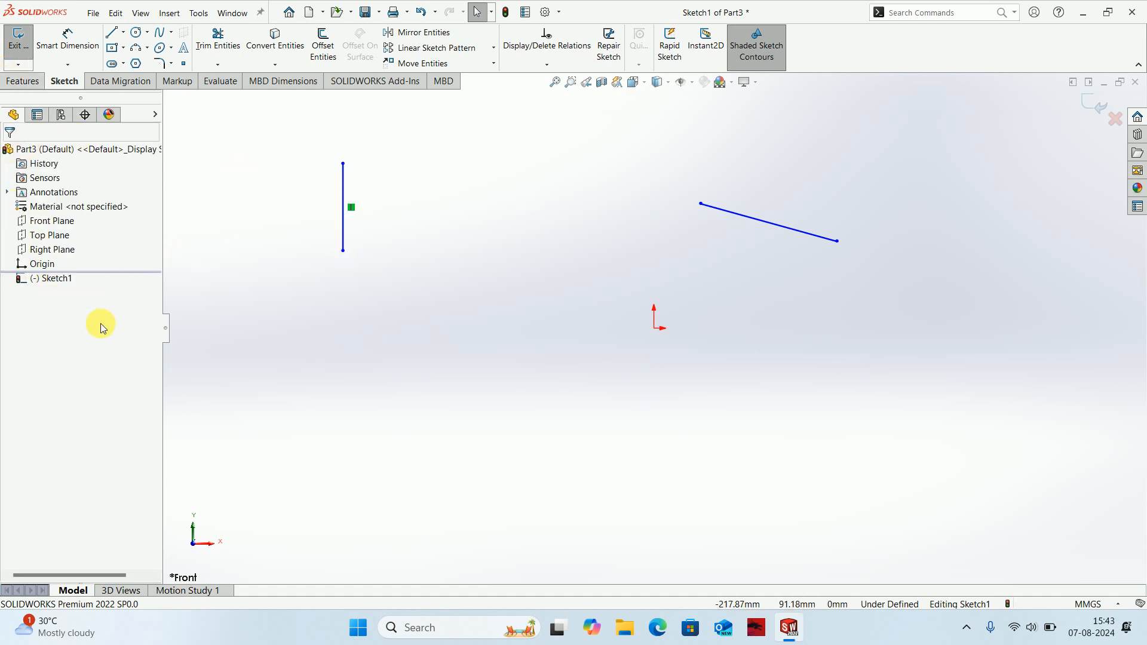
pyautogui.click(729, 212)
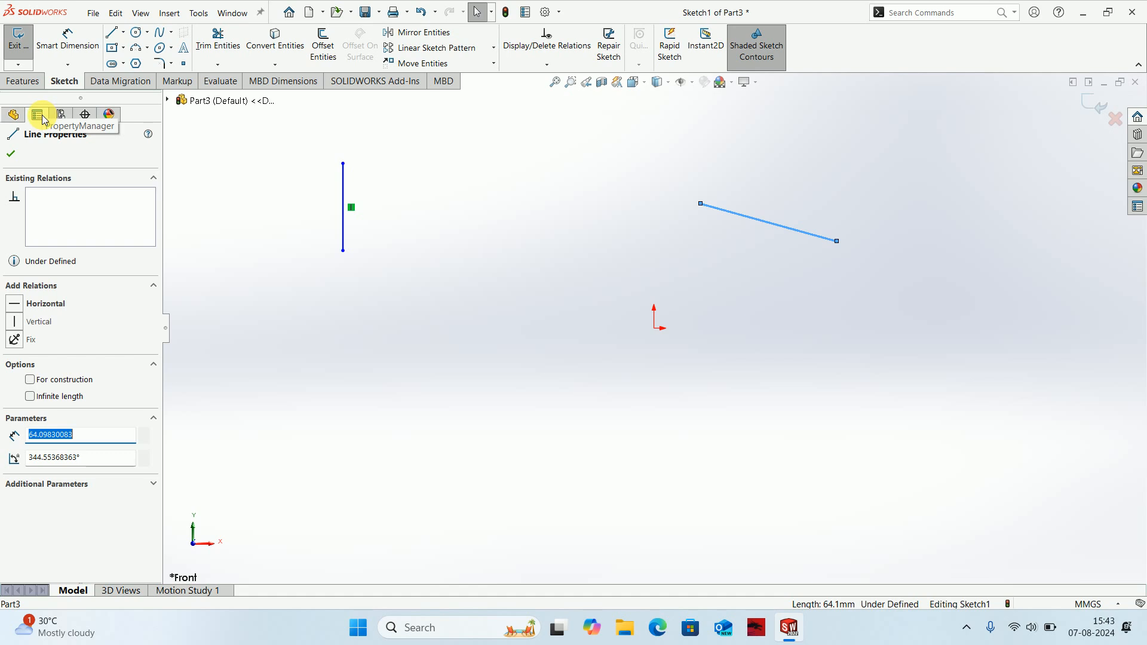
pyautogui.click(525, 391)
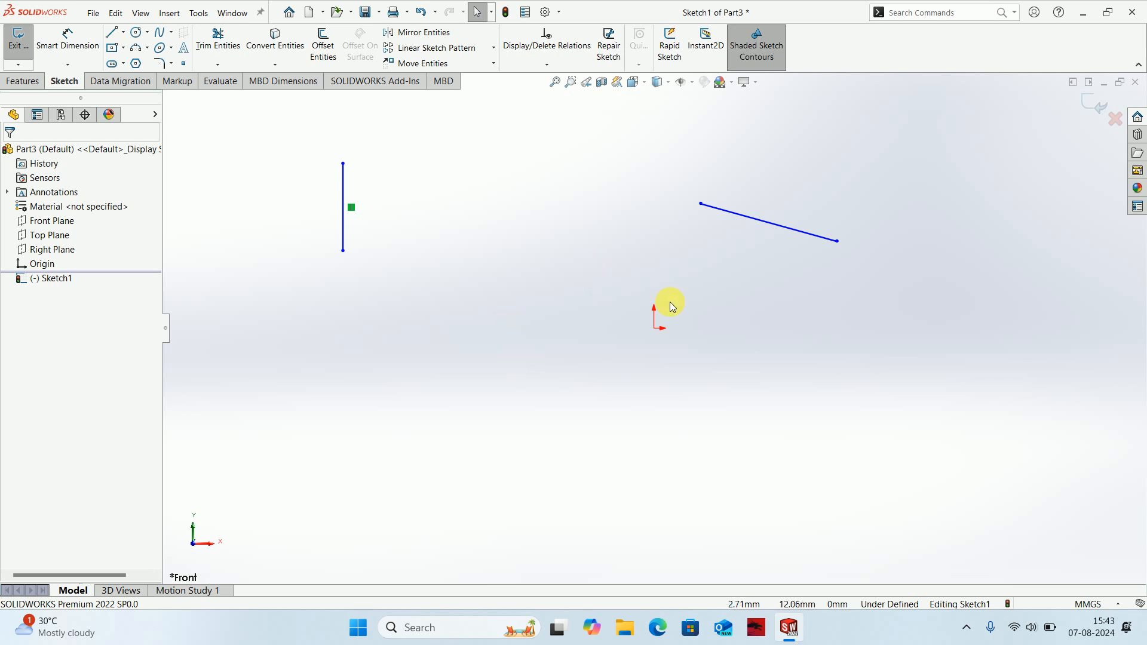
pyautogui.click(344, 181)
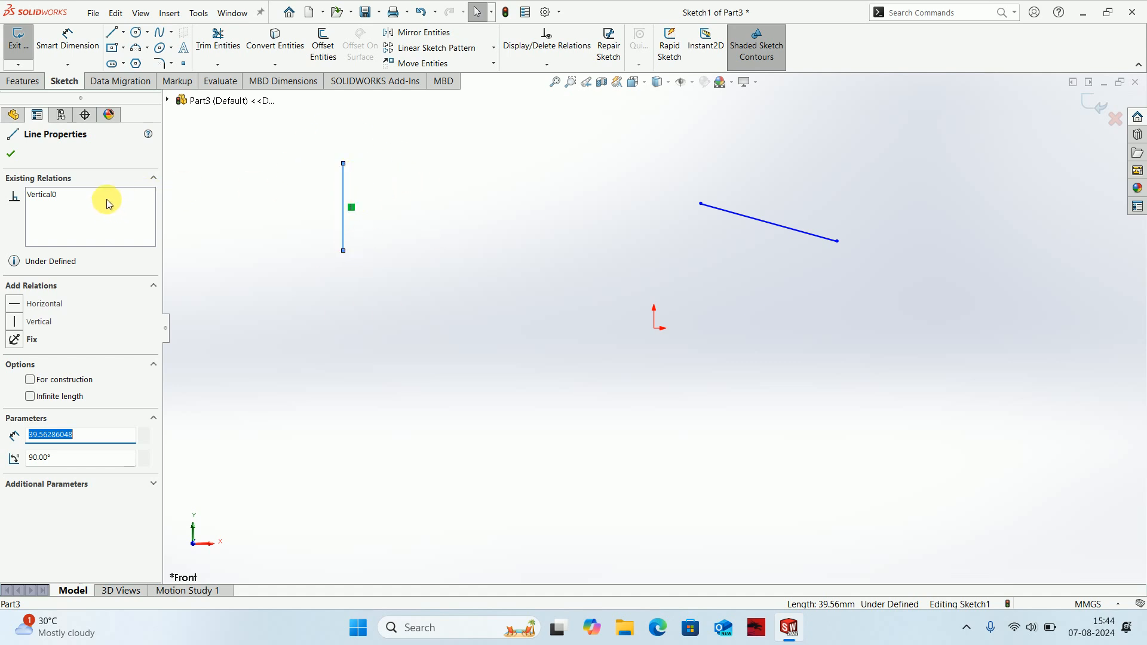
pyautogui.click(378, 300)
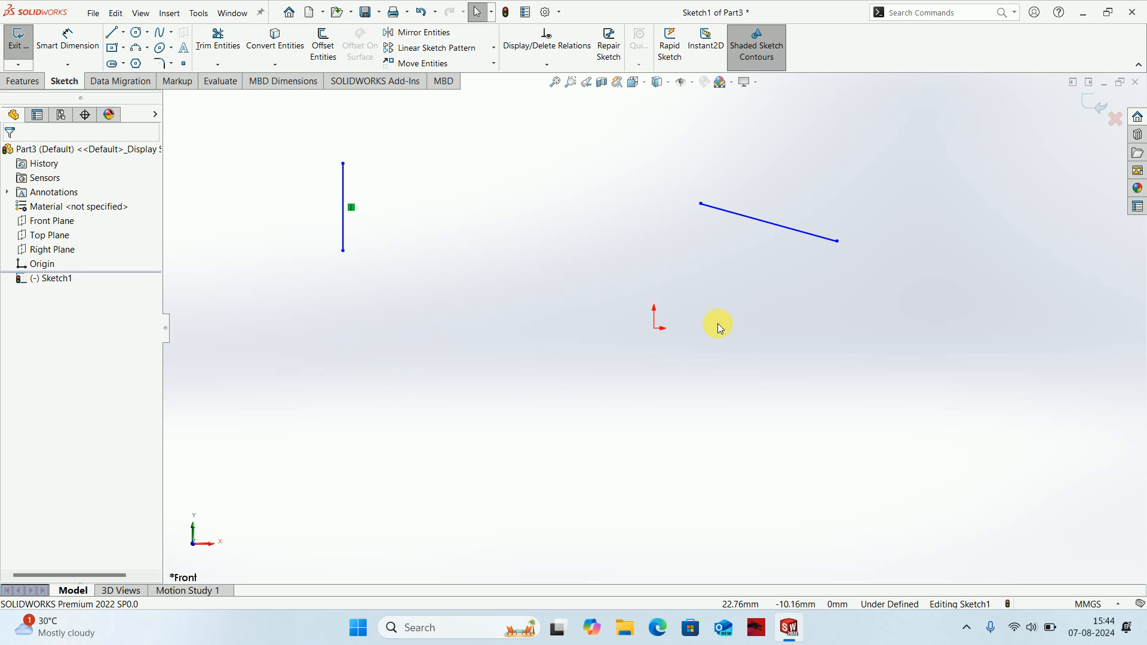
# Add a Horizontal relation to the sloping line above and right of the origin
pyautogui.click(731, 220)
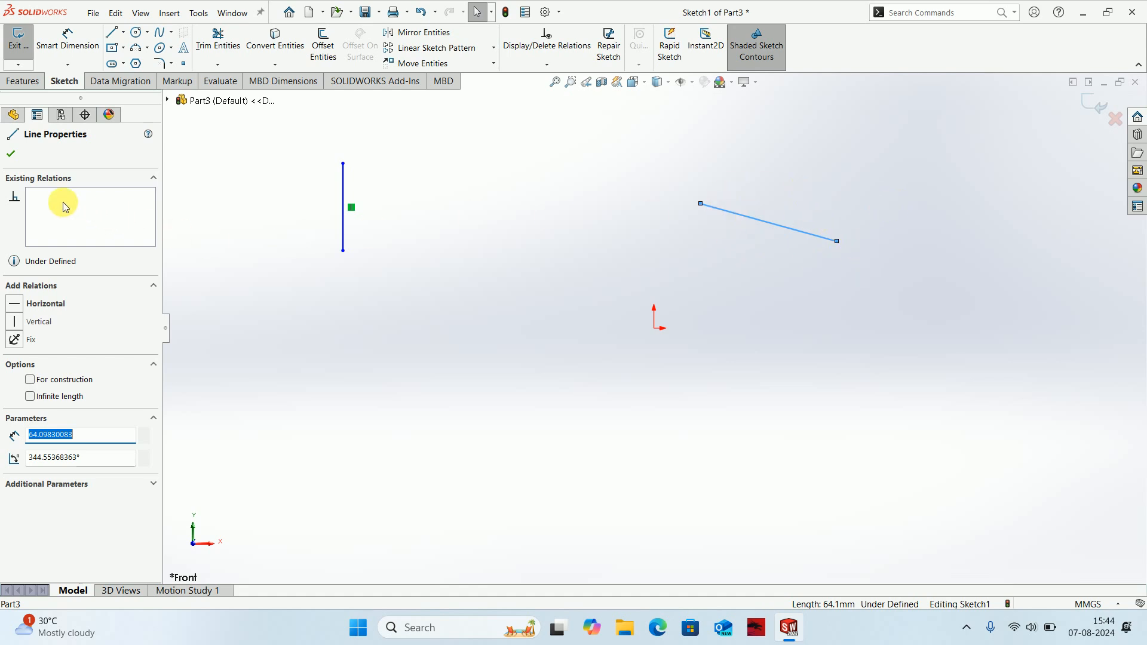
pyautogui.click(19, 306)
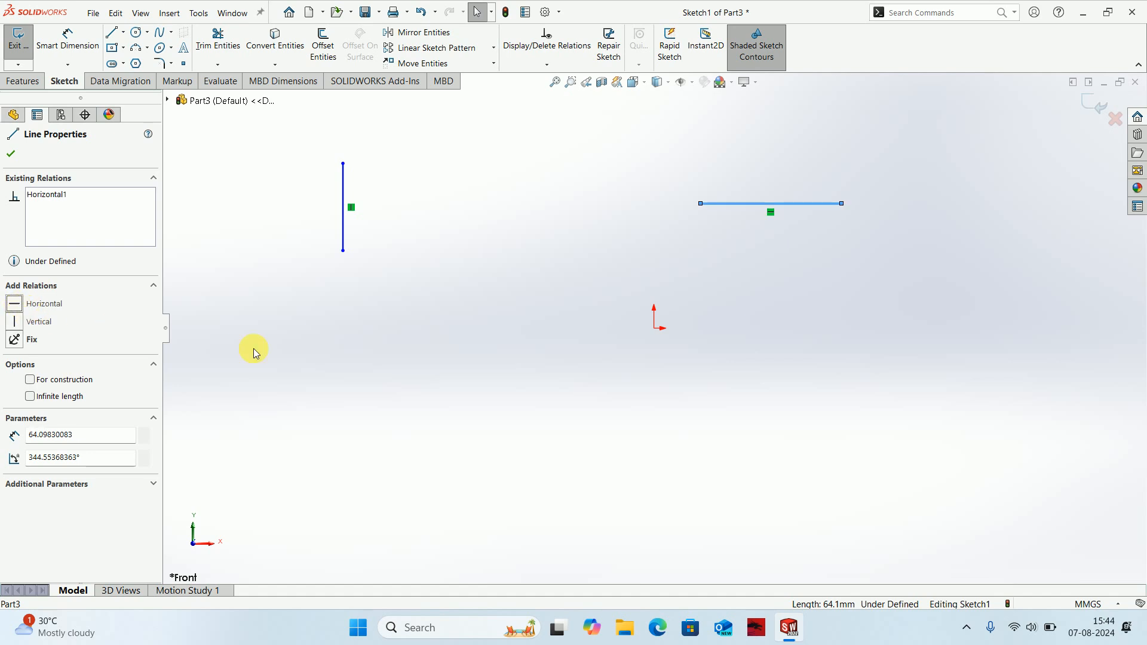
pyautogui.click(750, 402)
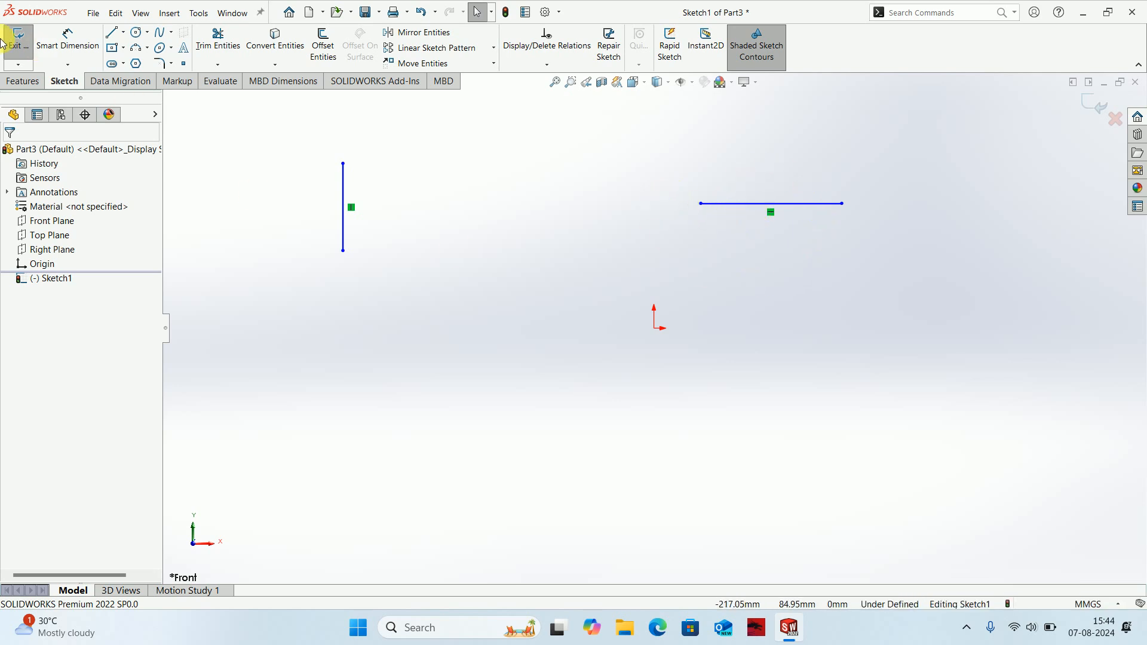
# Sketch a steep line about 107 mm long, sloping down to the right, passing left of and below the origin
pyautogui.click(111, 32)
pyautogui.moveTo(531, 273)
pyautogui.mouseDown()
pyautogui.moveTo(620, 456)
pyautogui.moveTo(669, 466)
pyautogui.mouseUp()
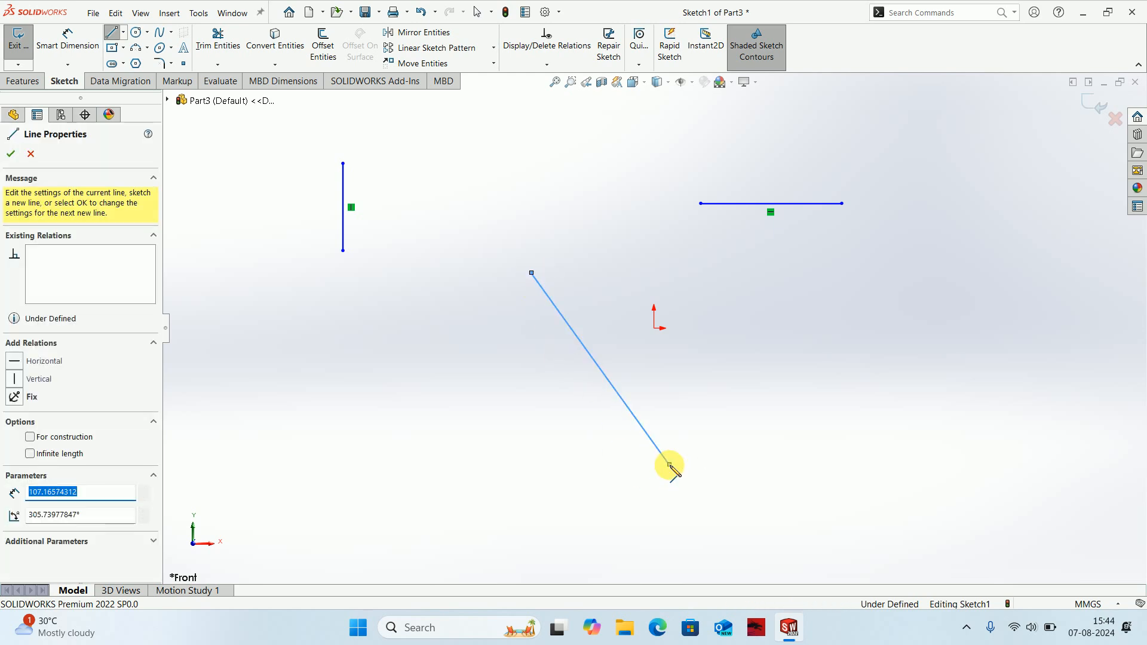
pyautogui.press('Escape')
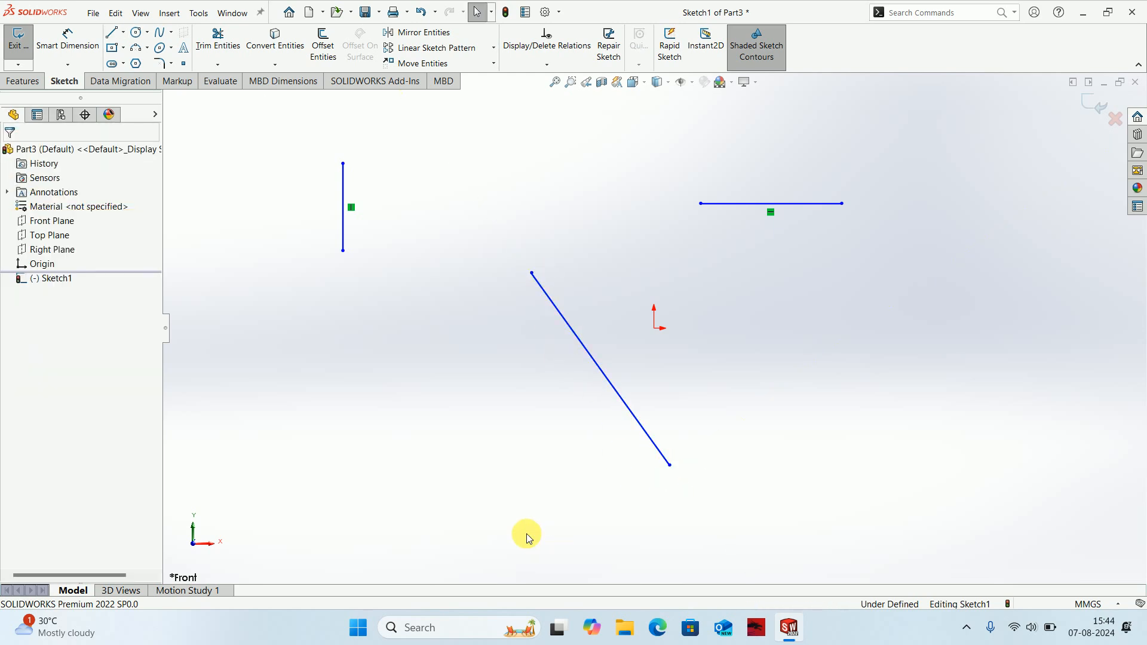
# Sketch a short line sloping down to the left and a longer vertical line beside it, both at the lower left of the origin
pyautogui.click(111, 32)
pyautogui.moveTo(401, 357); pyautogui.dragTo(321, 461)
pyautogui.press('Escape')
pyautogui.click(111, 32)
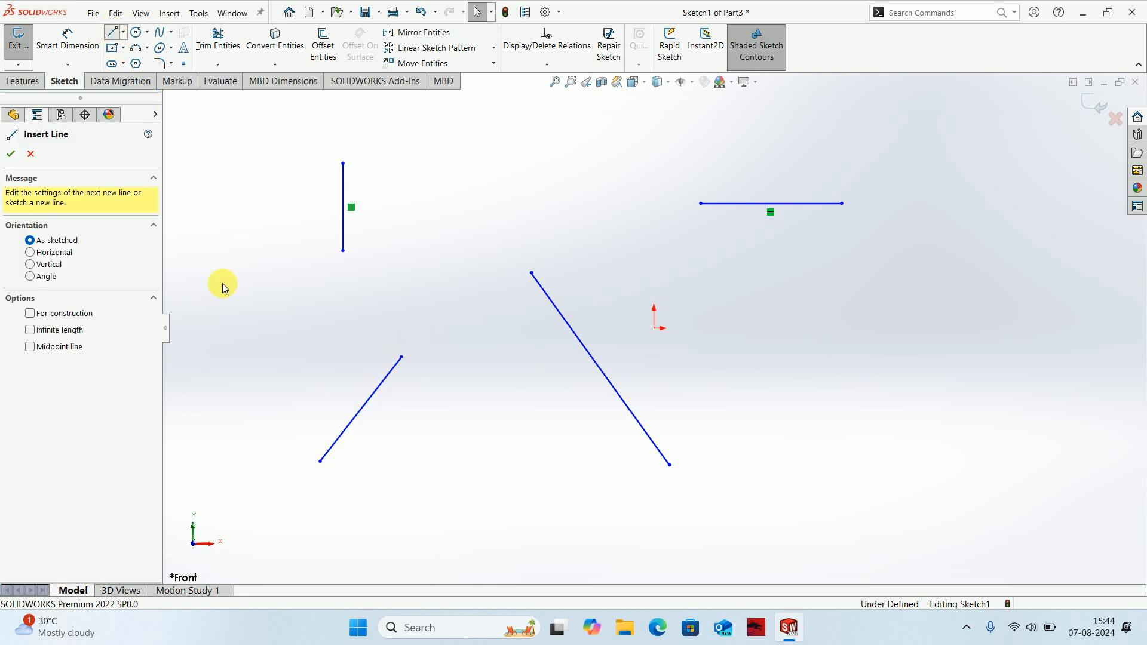
pyautogui.moveTo(277, 336)
pyautogui.mouseDown()
pyautogui.moveTo(215, 509)
pyautogui.moveTo(277, 512)
pyautogui.mouseUp()
pyautogui.press('Escape')
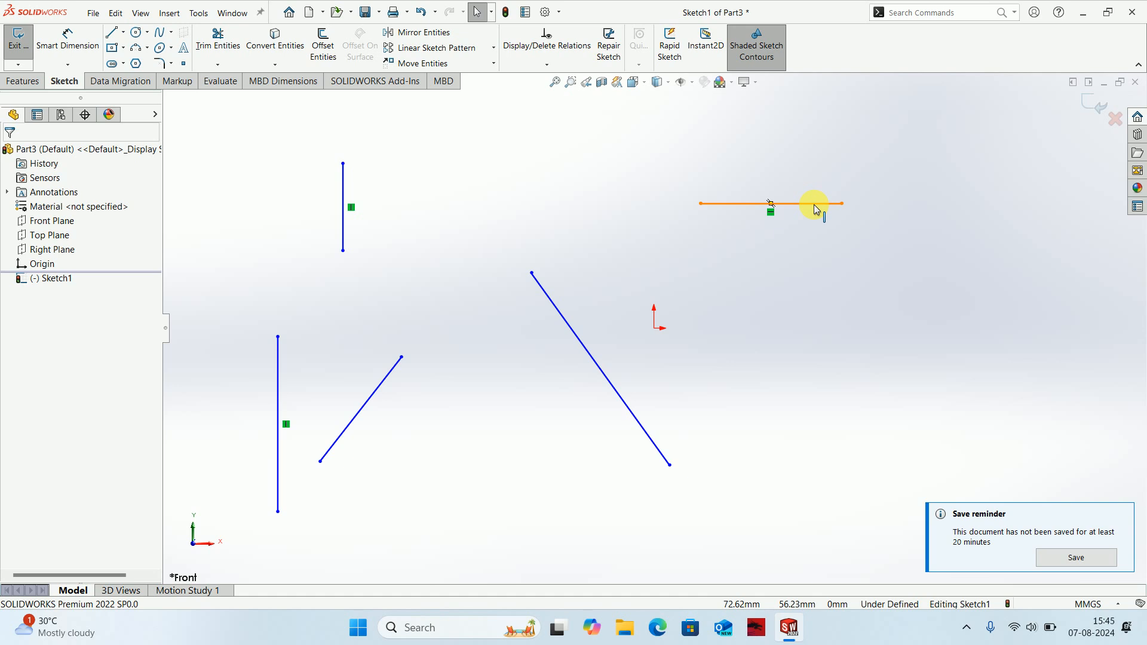
# Move the whole horizontal line down and back up, leaving it slightly lower than where it started
pyautogui.moveTo(814, 204); pyautogui.dragTo(831, 223)
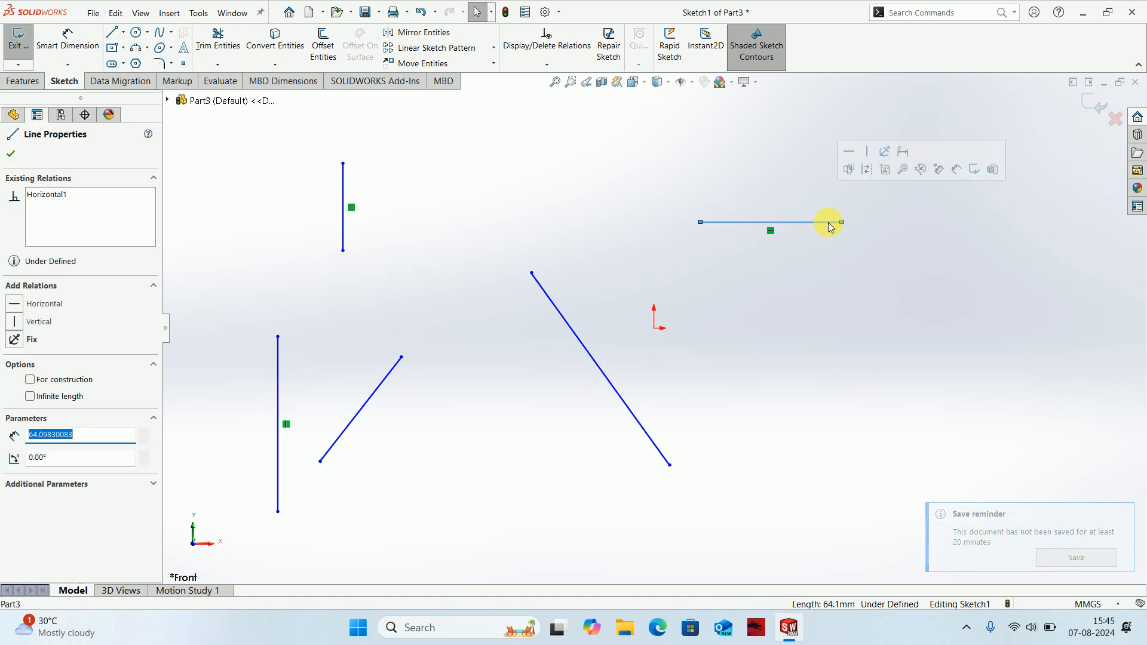
pyautogui.moveTo(831, 226)
pyautogui.mouseDown()
pyautogui.moveTo(828, 356)
pyautogui.moveTo(817, 190)
pyautogui.moveTo(824, 404)
pyautogui.moveTo(826, 208)
pyautogui.mouseUp()
pyautogui.click(835, 258)
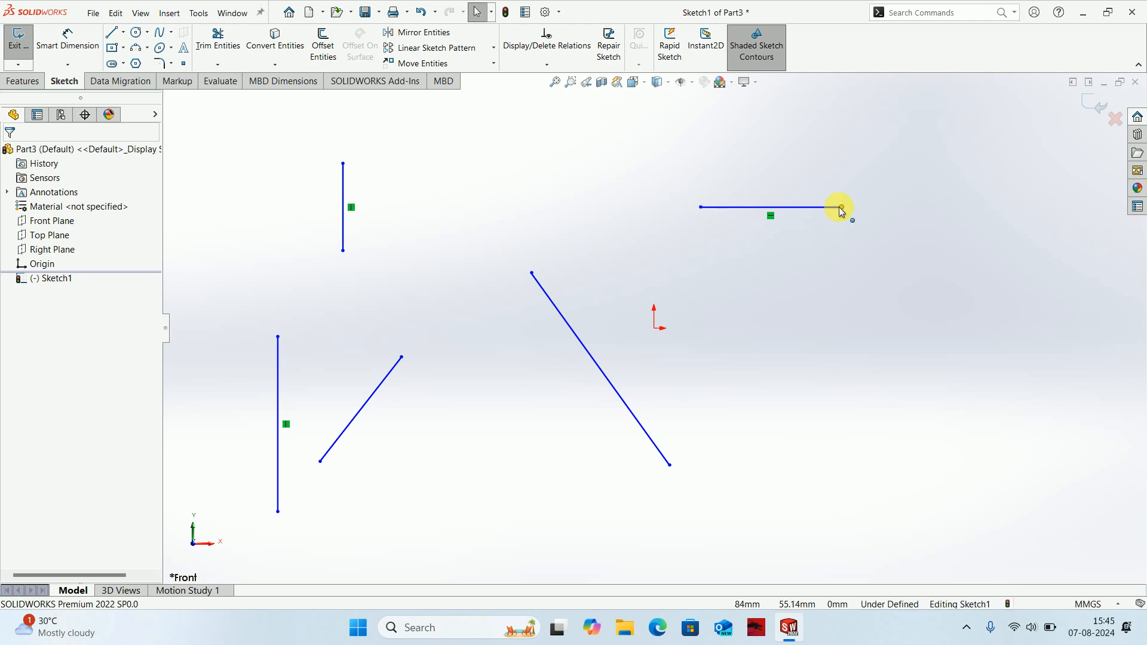
# Move the horizontal line's right endpoint to about X 126, Y 32 mm and its left endpoint to about X 40, Y 20 mm
pyautogui.moveTo(841, 207); pyautogui.dragTo(932, 261)
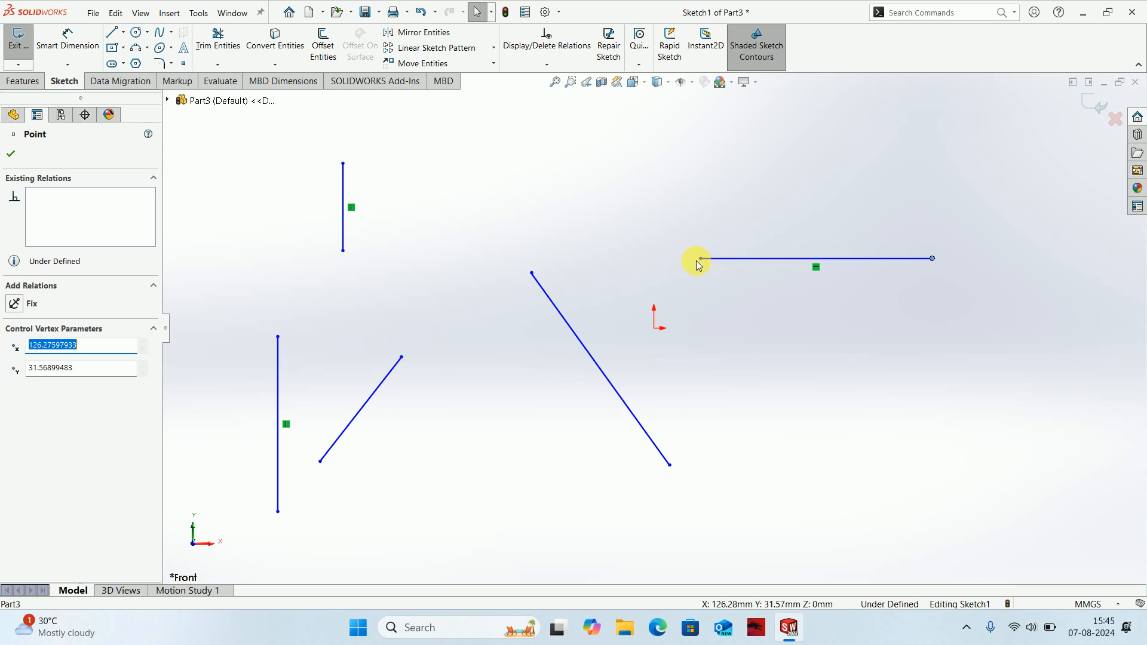
pyautogui.moveTo(701, 261); pyautogui.dragTo(743, 285)
pyautogui.click(752, 343)
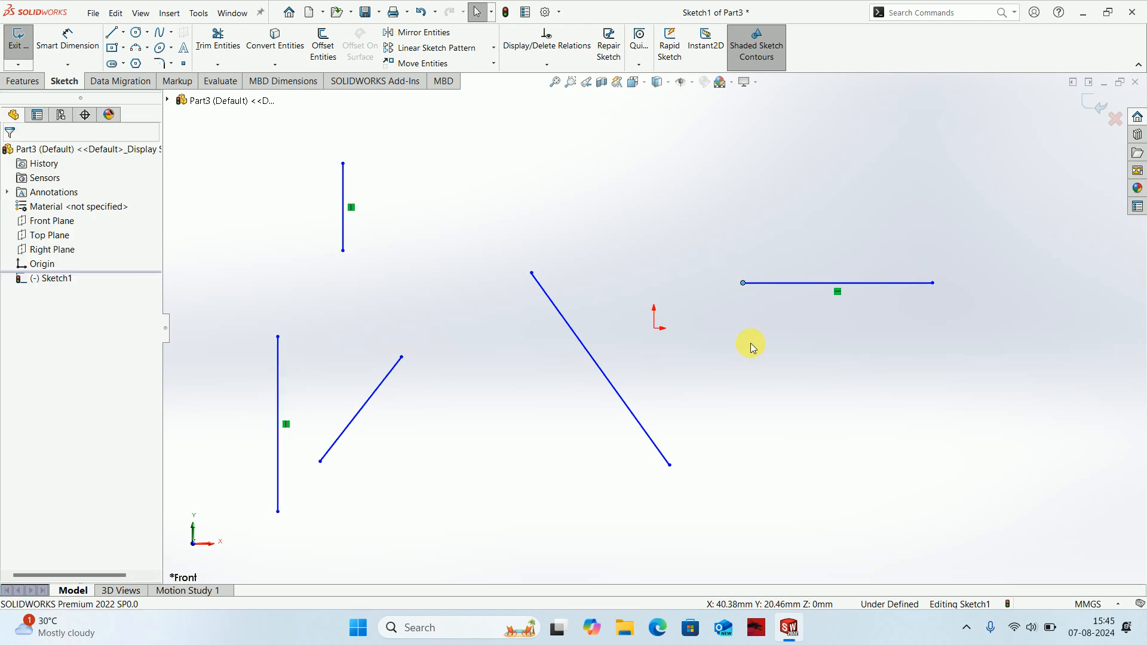
# Move the shorter vertical line across the origin so its lower endpoint lies at about X 24, Y 34 mm
pyautogui.moveTo(341, 231); pyautogui.dragTo(711, 221)
pyautogui.click(724, 304)
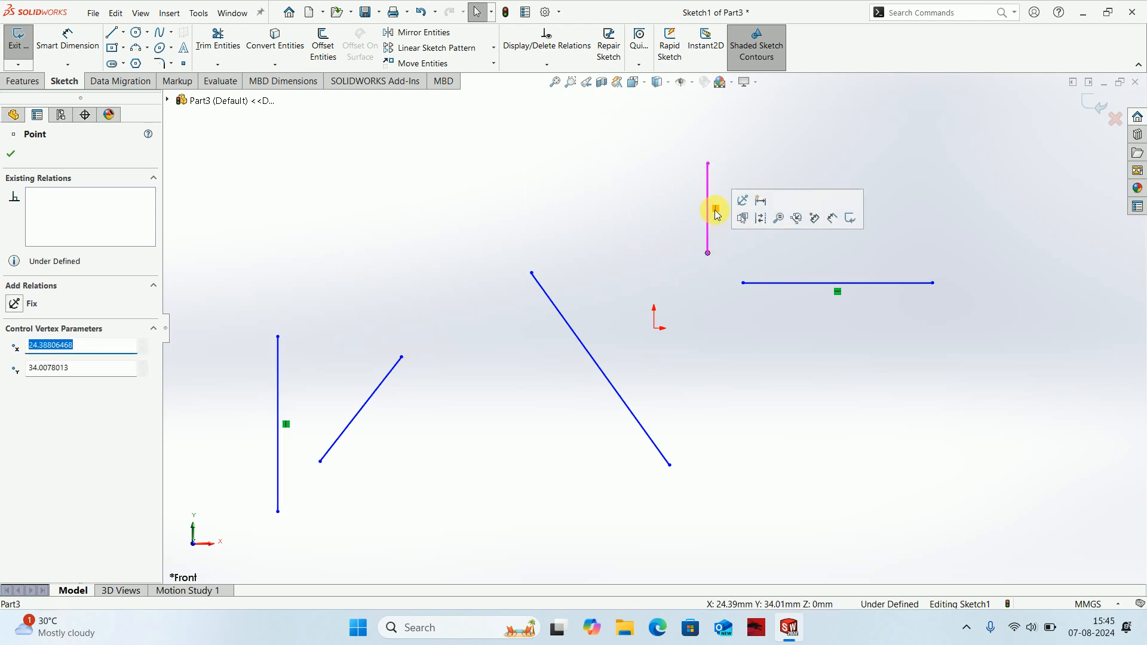
# Reposition the long sloping line with its lower endpoint at about X -18, Y -74 mm and its upper endpoint giving a length of about 149 mm
pyautogui.click(743, 396)
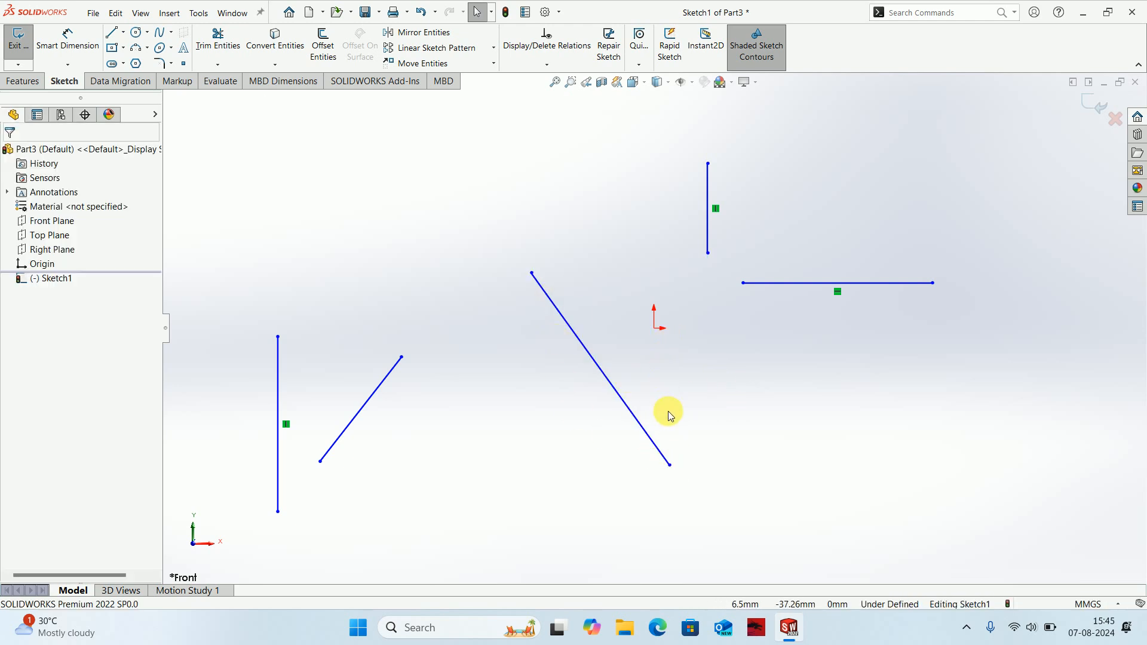
pyautogui.moveTo(658, 450)
pyautogui.mouseDown()
pyautogui.moveTo(884, 227)
pyautogui.moveTo(583, 395)
pyautogui.moveTo(881, 236)
pyautogui.moveTo(677, 389)
pyautogui.mouseUp()
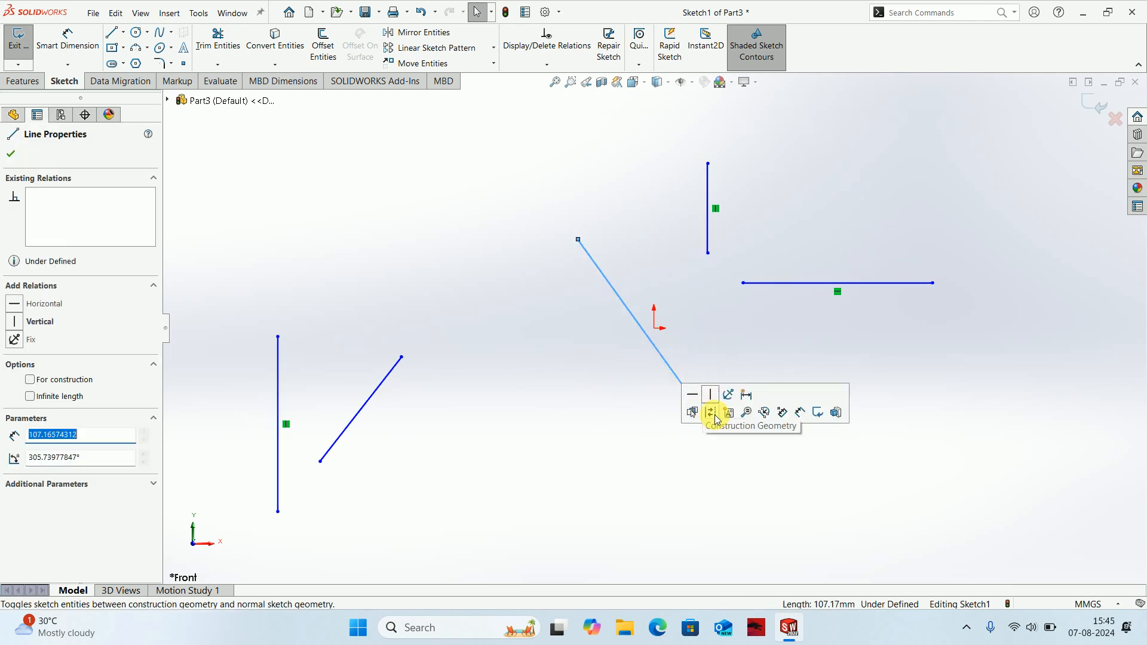
pyautogui.click(716, 430)
pyautogui.moveTo(717, 431); pyautogui.dragTo(613, 492)
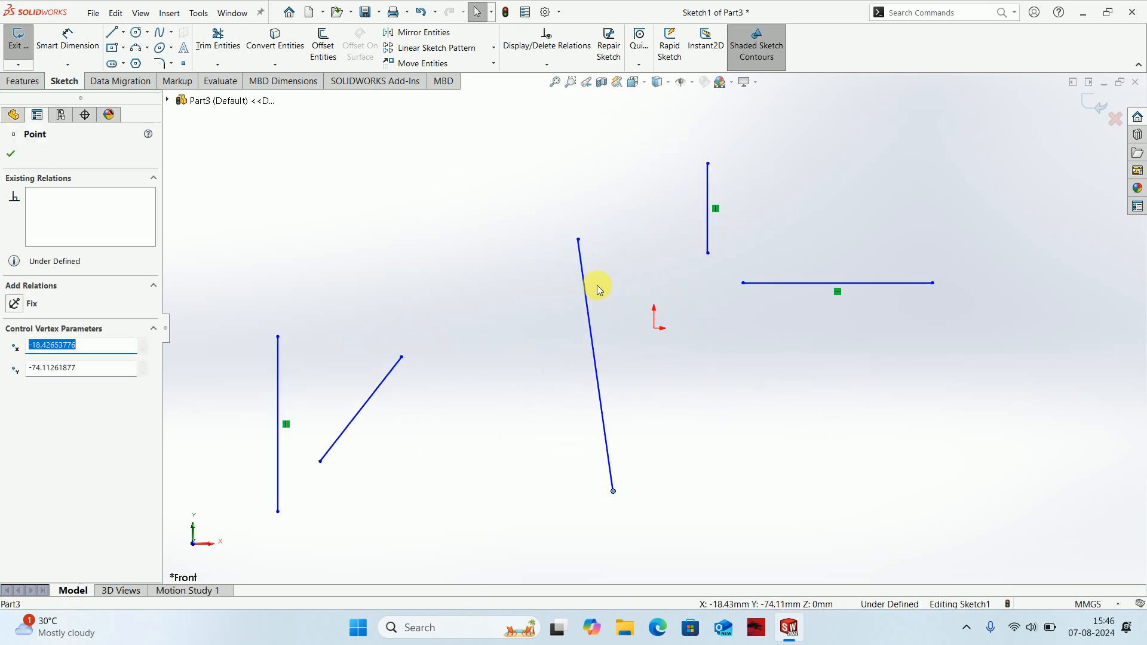
pyautogui.moveTo(578, 240); pyautogui.dragTo(434, 216)
pyautogui.click(850, 486)
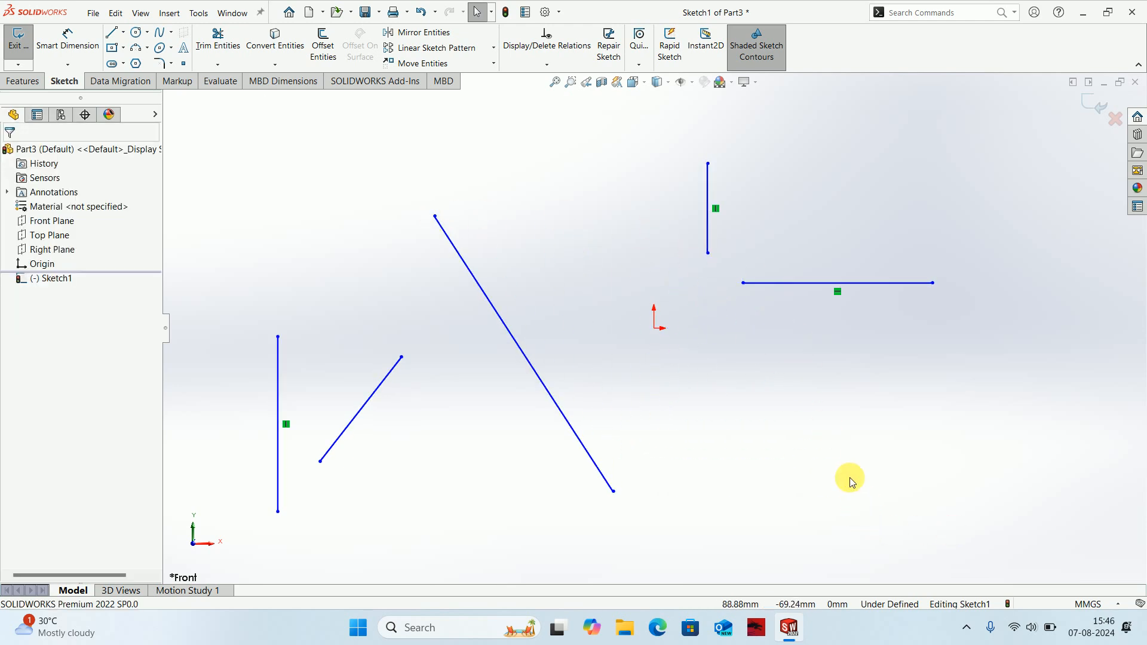
pyautogui.scroll(2, 720, 445)
pyautogui.scroll(-2, 679, 372)
pyautogui.scroll(2, 670, 379)
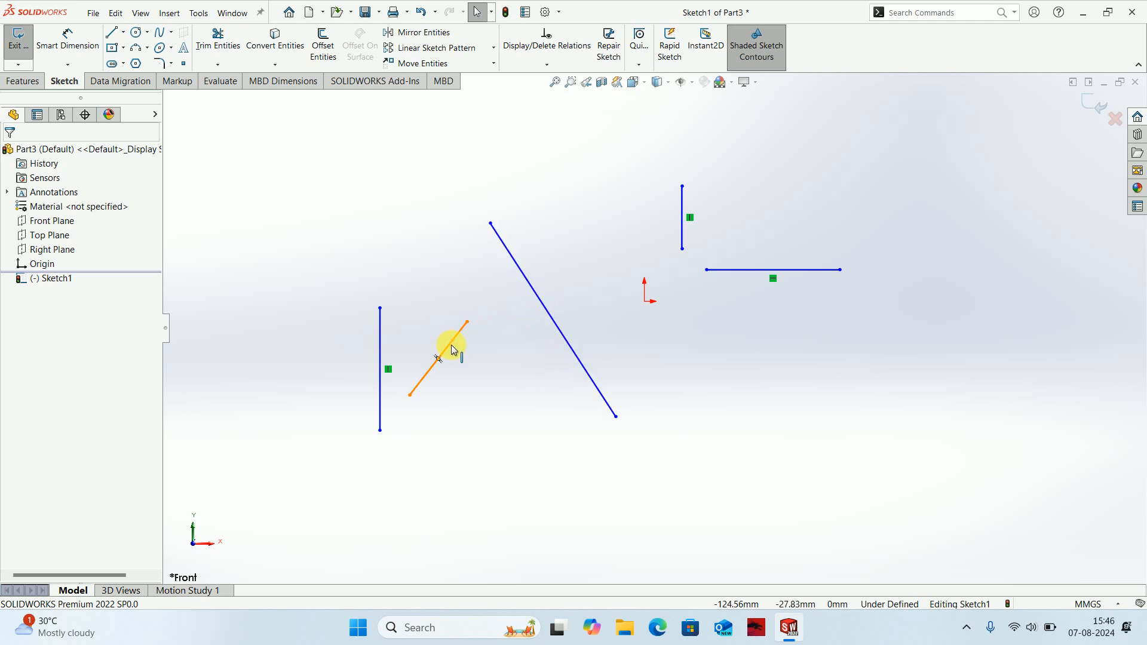
pyautogui.click(564, 336)
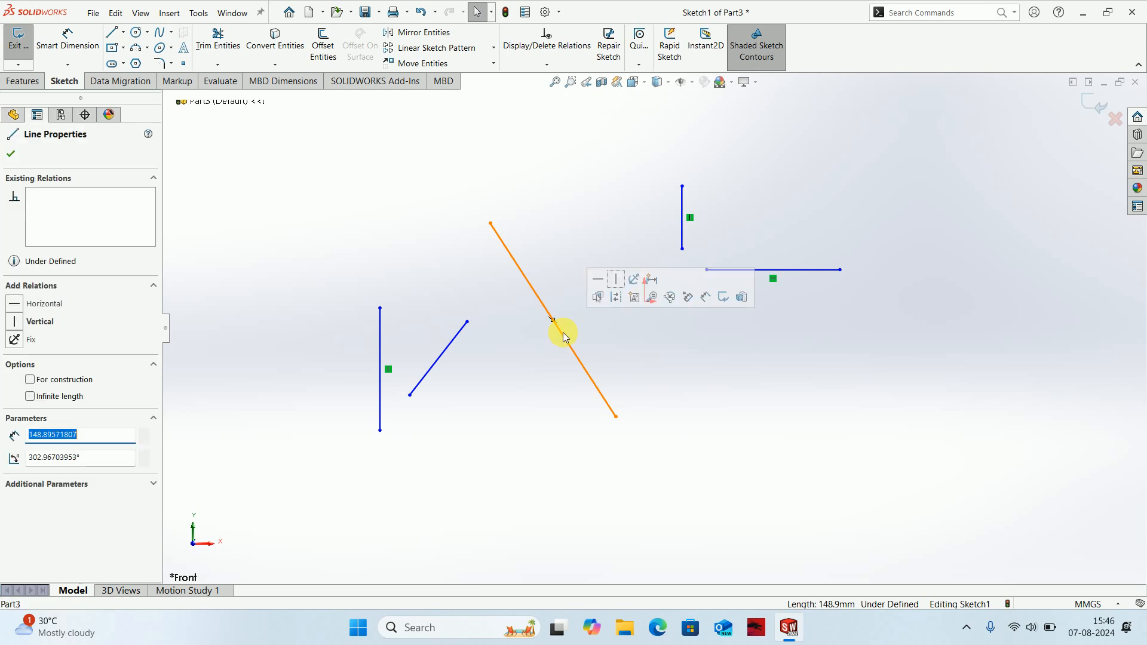
pyautogui.click(449, 343)
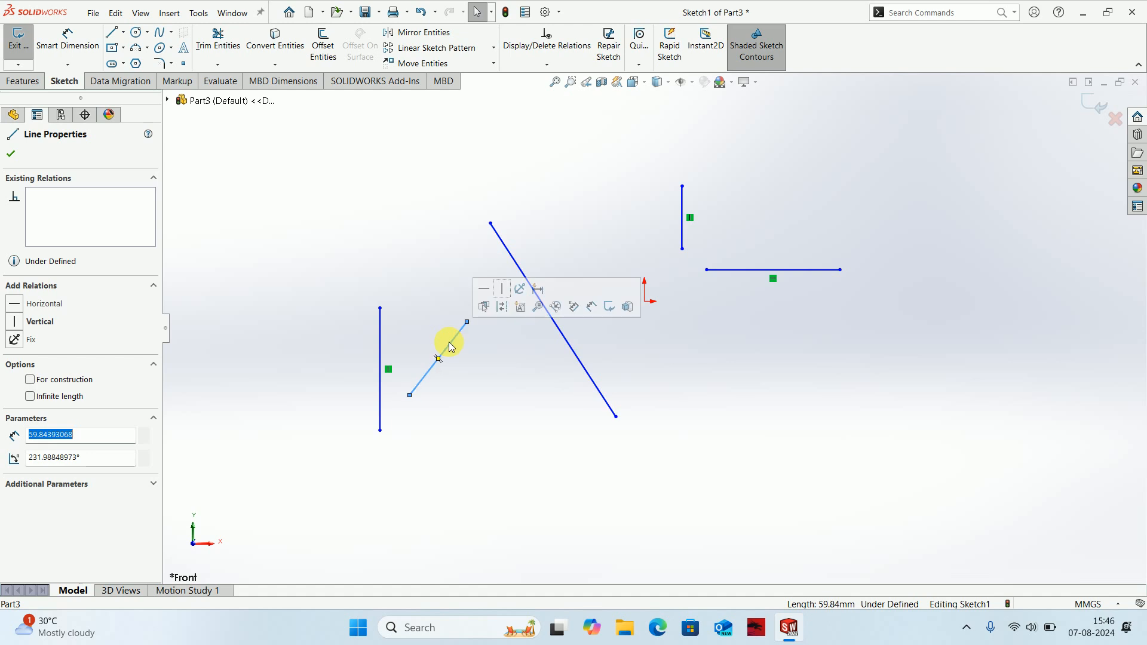
pyautogui.keyDown('ctrl'); pyautogui.click(551, 321); pyautogui.keyUp('ctrl')
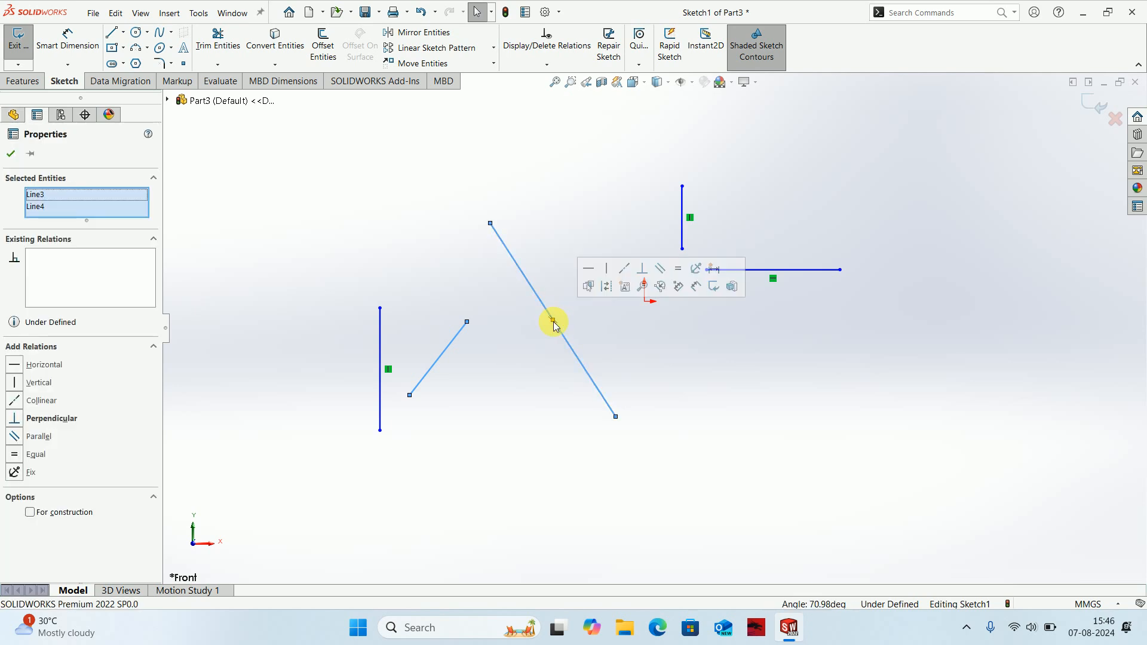
pyautogui.click(475, 363)
# Add a perpendicular relation between the short sloping line and the long sloping line
pyautogui.click(457, 338)
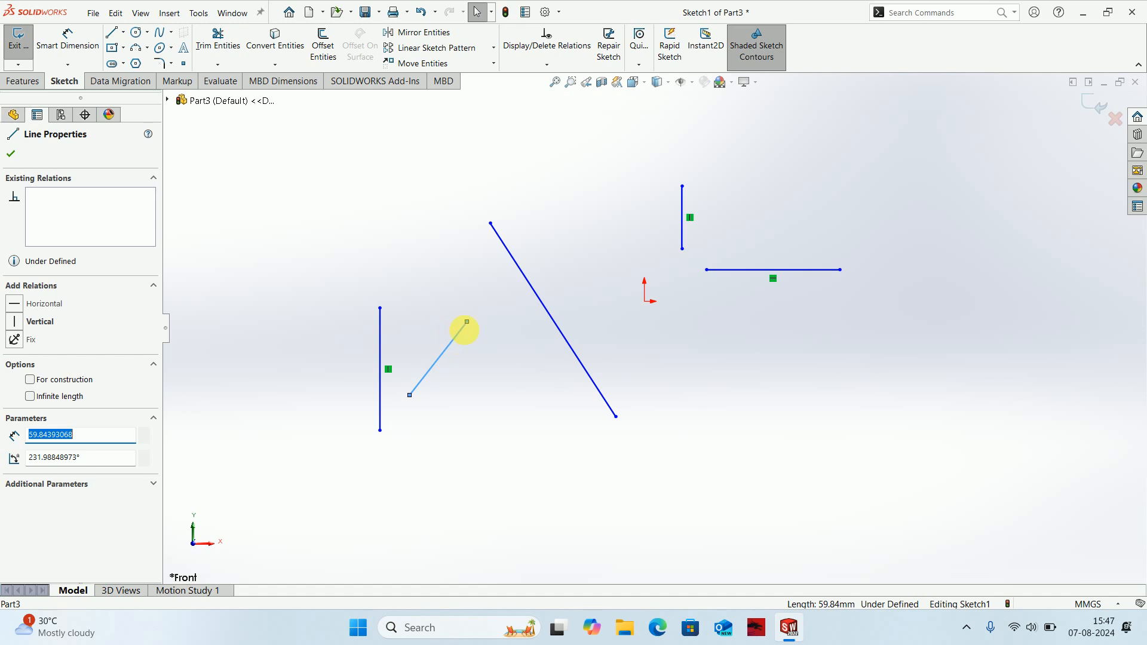
pyautogui.keyDown('ctrl'); pyautogui.click(507, 256); pyautogui.keyUp('ctrl')
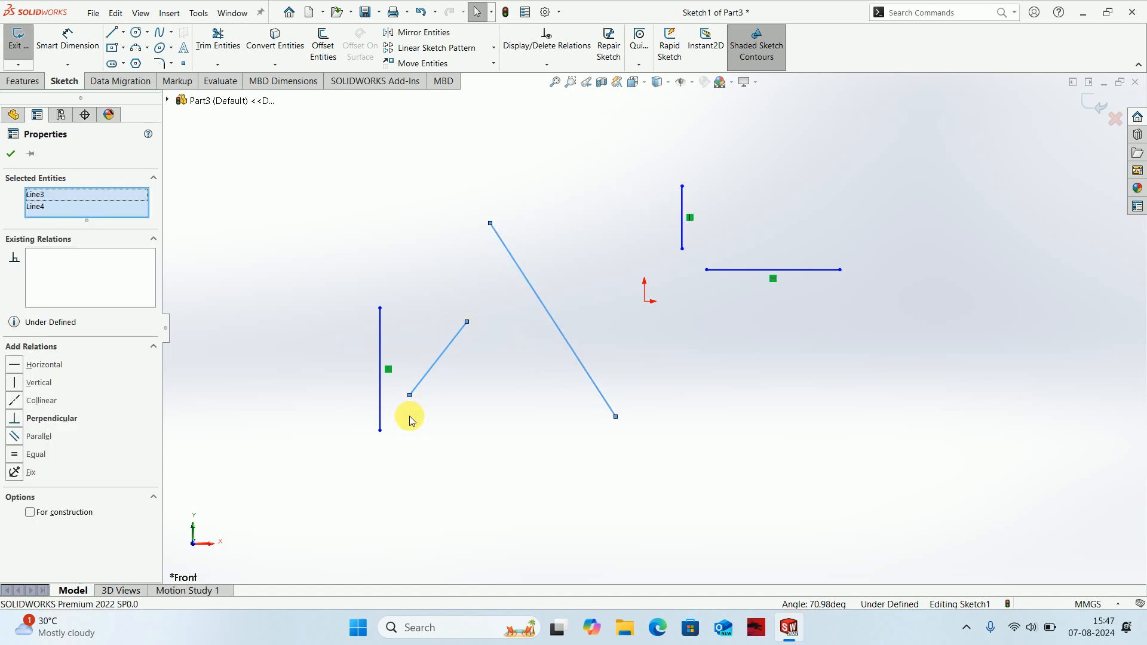
pyautogui.click(15, 419)
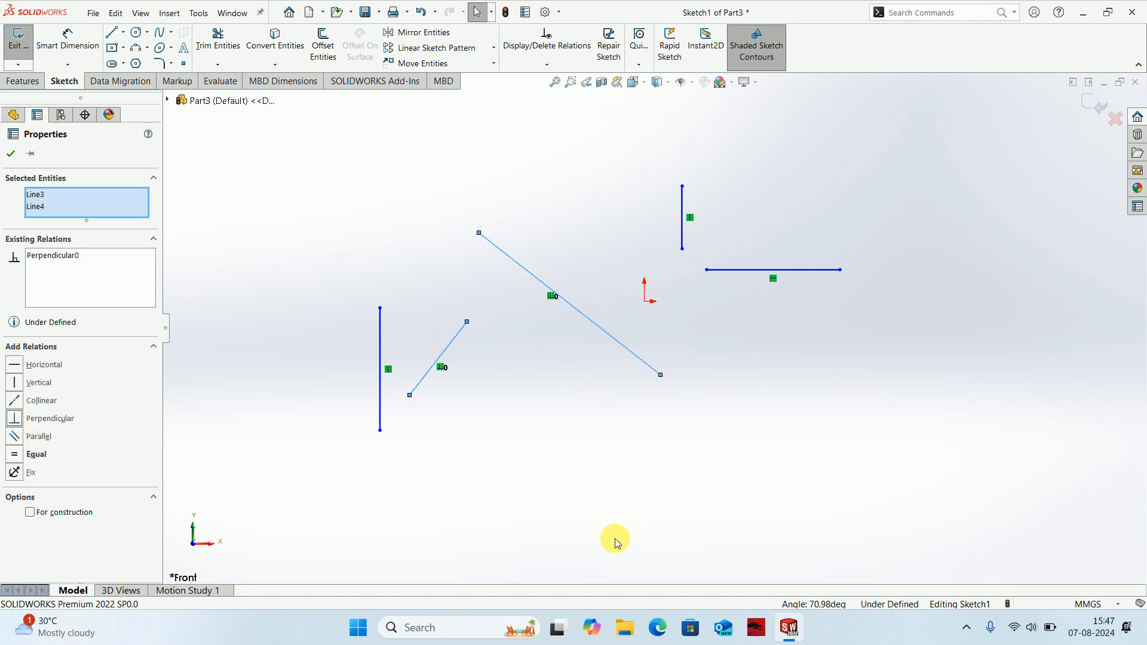
pyautogui.click(515, 385)
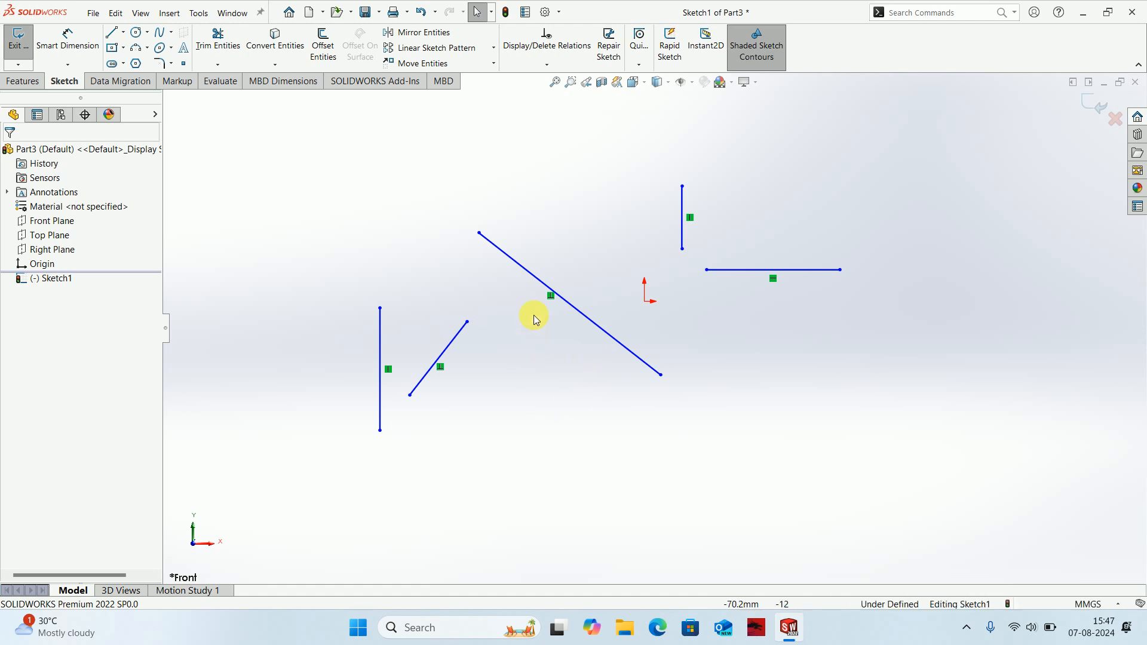
# Add a parallel relation between the long sloping line and the leftmost vertical line
pyautogui.click(530, 272)
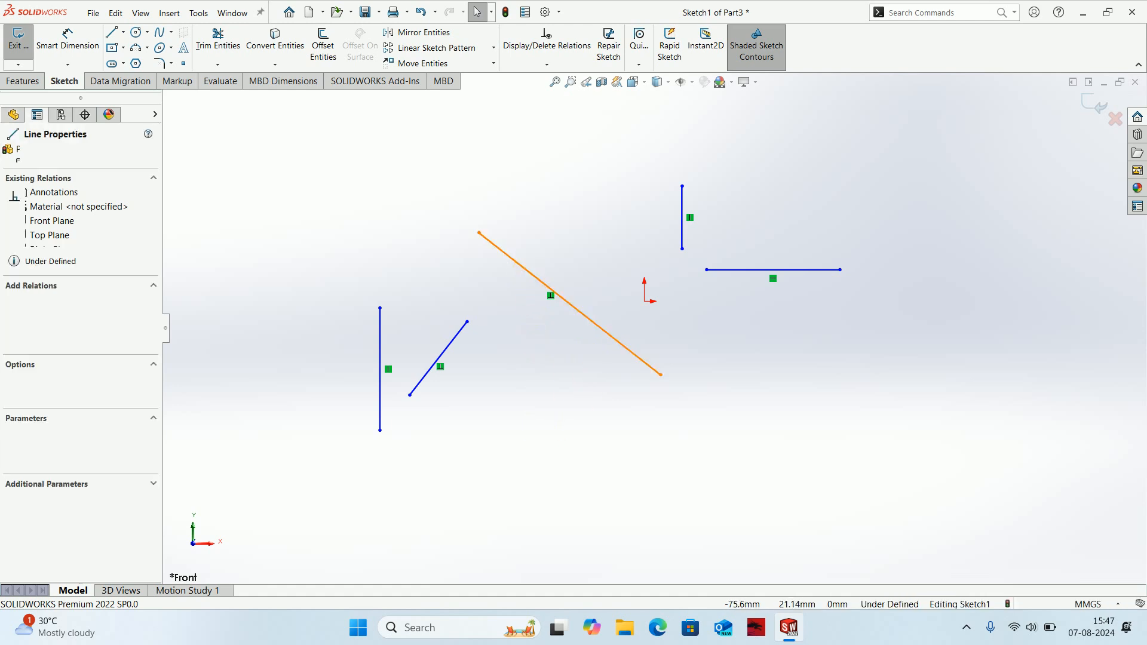
pyautogui.keyDown('ctrl'); pyautogui.click(380, 326); pyautogui.keyUp('ctrl')
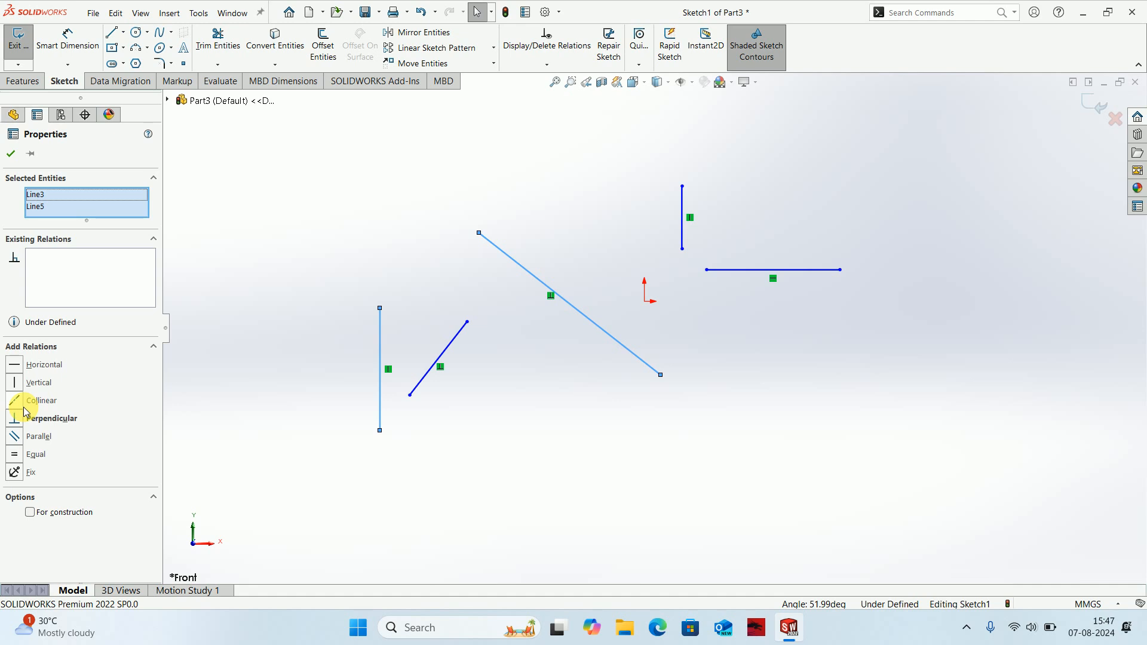
pyautogui.click(16, 438)
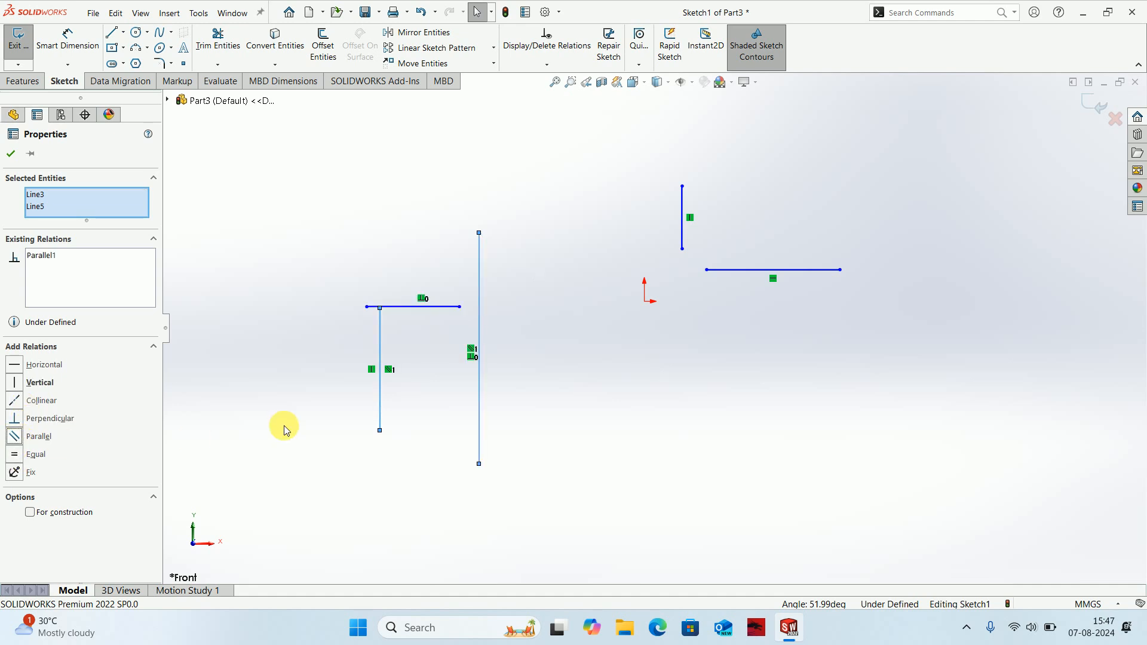
pyautogui.click(311, 399)
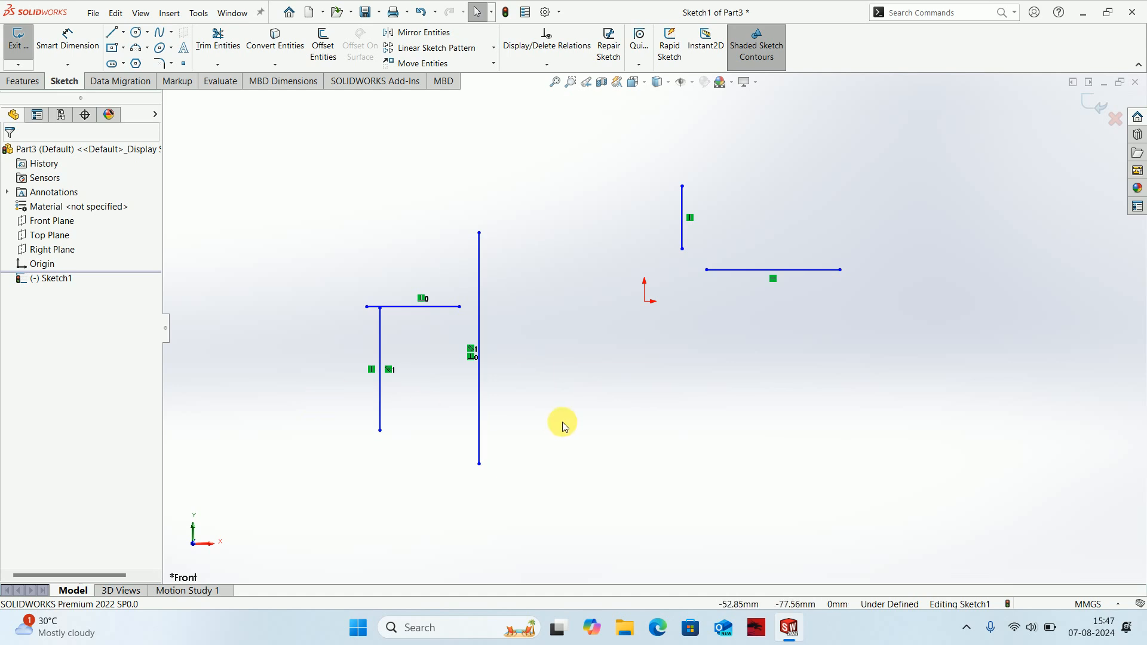
# Raise the short perpendicular line above the leftmost vertical line and shift the long parallel line closer to the origin
pyautogui.moveTo(460, 309); pyautogui.dragTo(456, 269)
pyautogui.click(479, 465)
pyautogui.moveTo(479, 464); pyautogui.dragTo(501, 460)
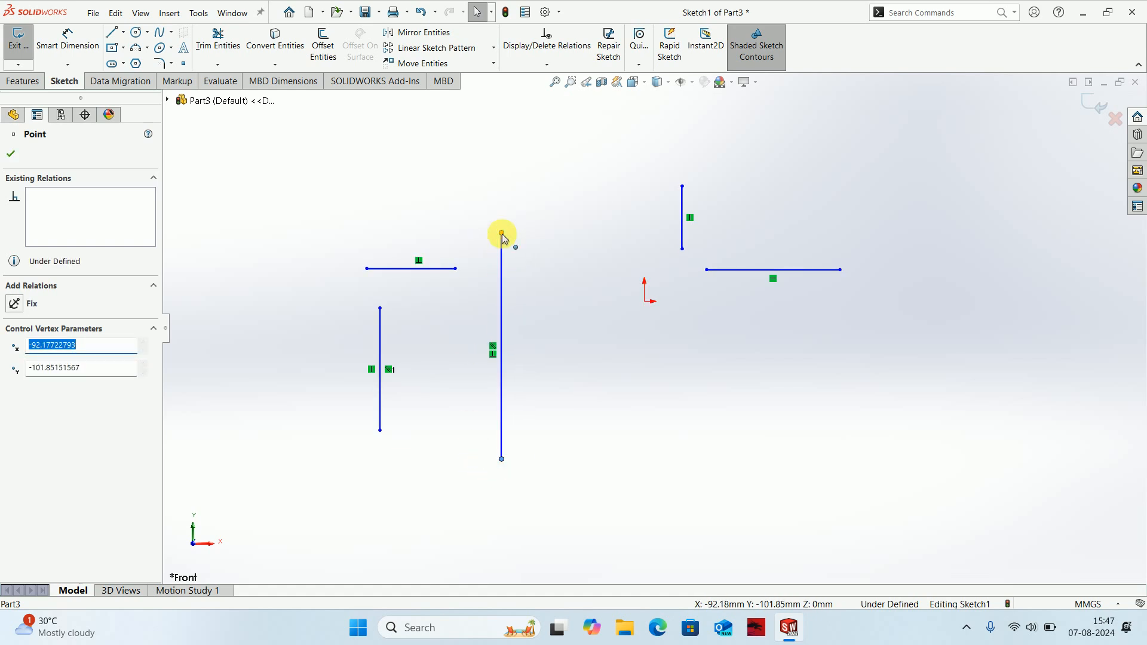
pyautogui.click(500, 455)
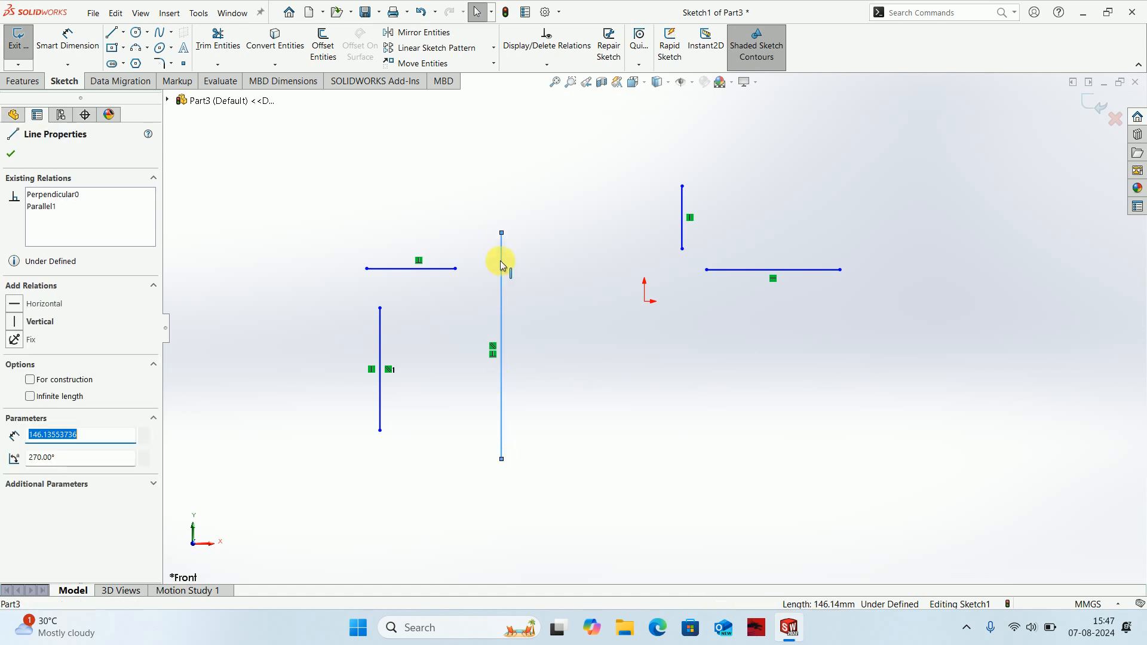
pyautogui.moveTo(502, 233); pyautogui.dragTo(527, 233)
# Add a horizontal relation to the long parallel line and delete the conflicting vertical relation from the leftmost line
pyautogui.click(528, 424)
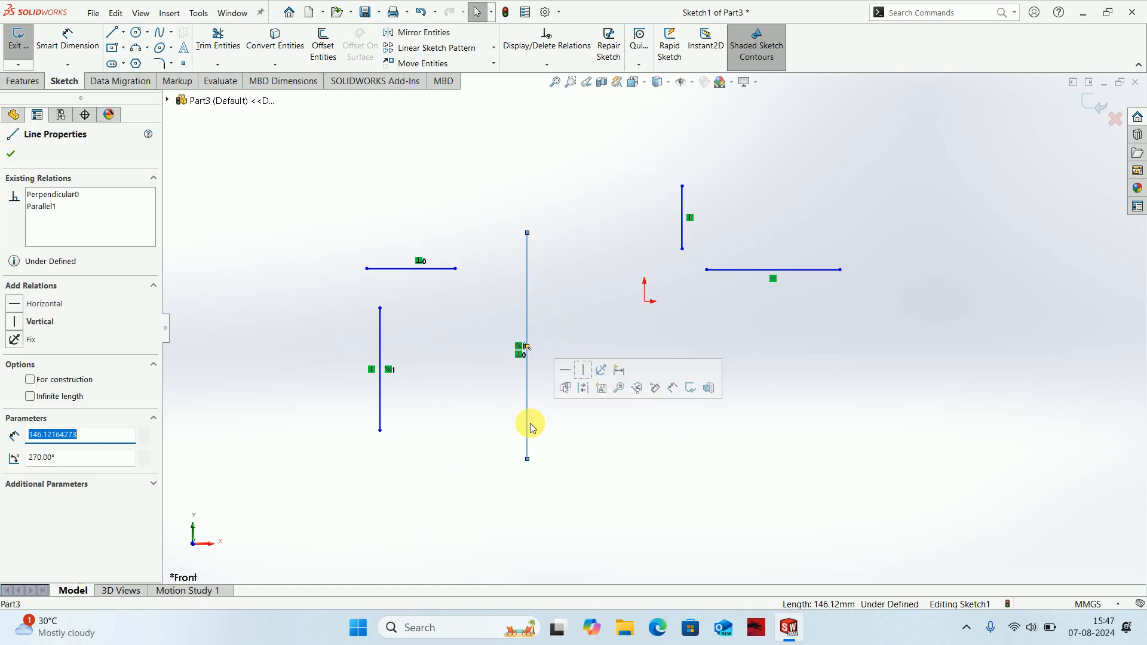
pyautogui.click(14, 306)
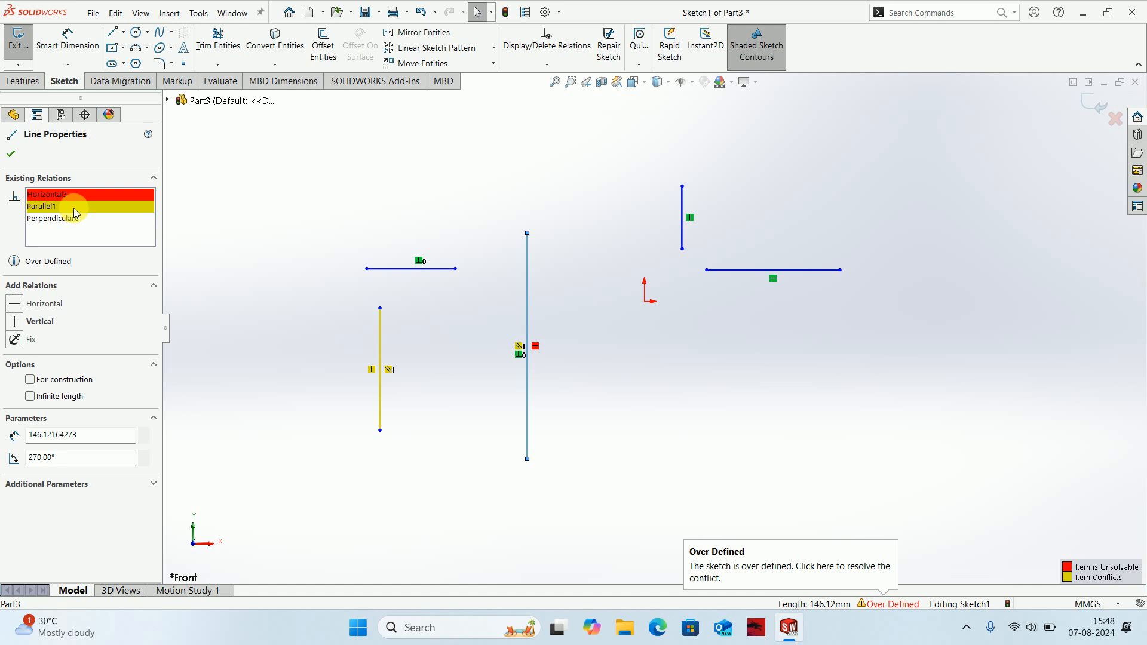
pyautogui.click(217, 323)
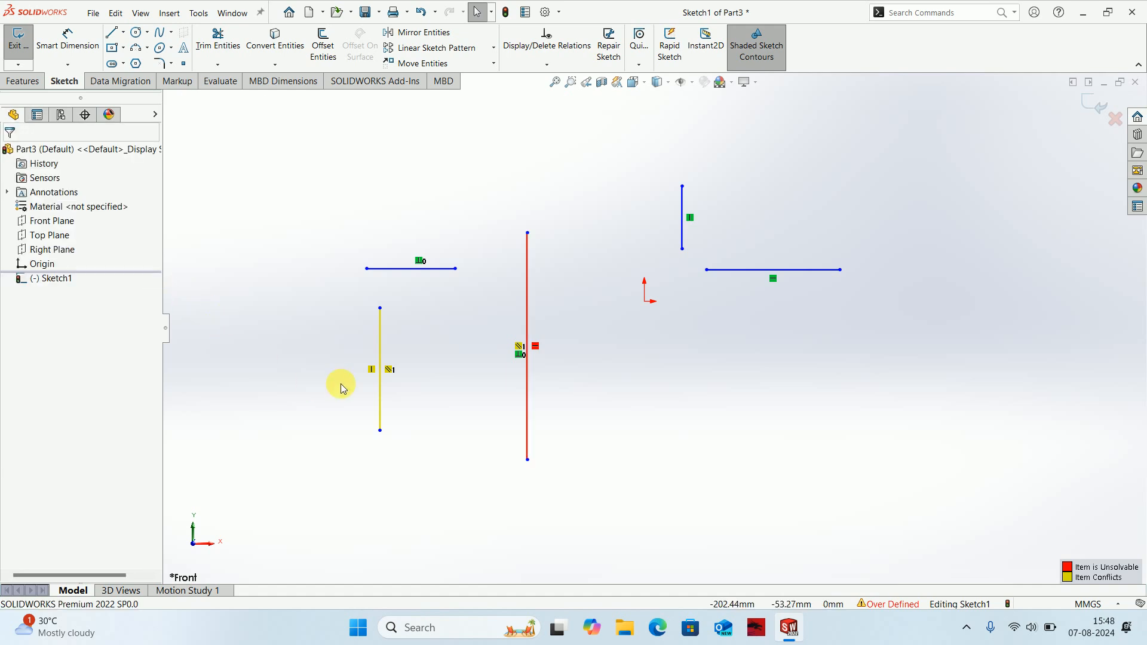
pyautogui.click(371, 370)
pyautogui.press('Delete')
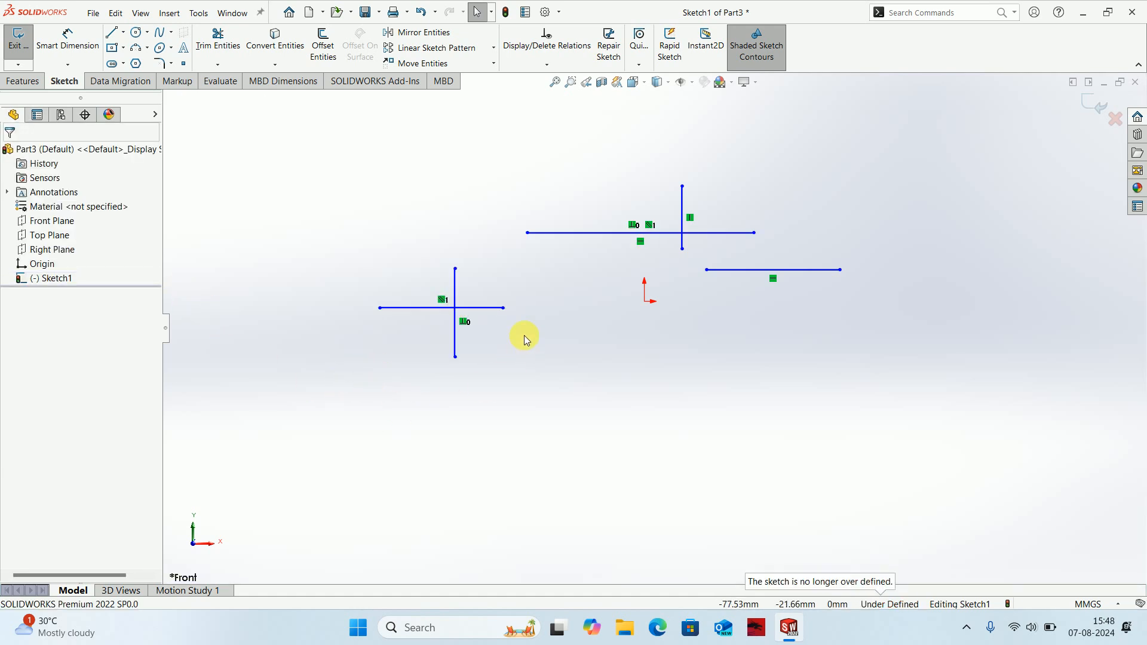
# Undo the relation deletion and the horizontal relation, and delete only the leftmost line's vertical relation
pyautogui.hotkey('ctrl', 'z')
pyautogui.hotkey('ctrl', 'z')
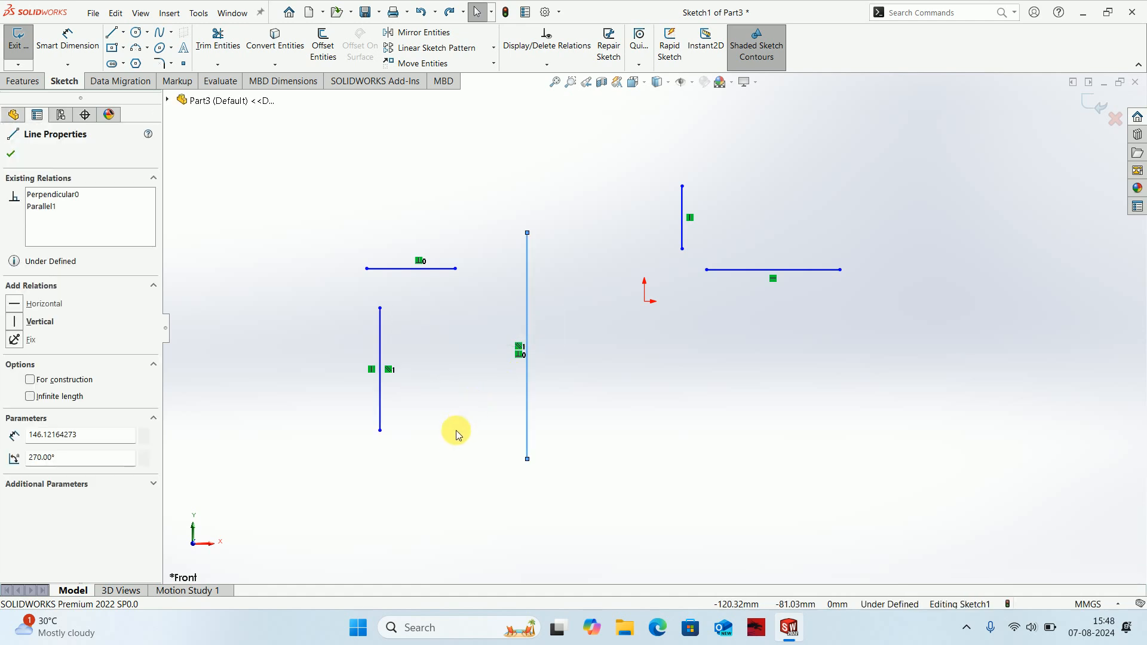
pyautogui.click(456, 430)
pyautogui.click(371, 370)
pyautogui.press('Delete')
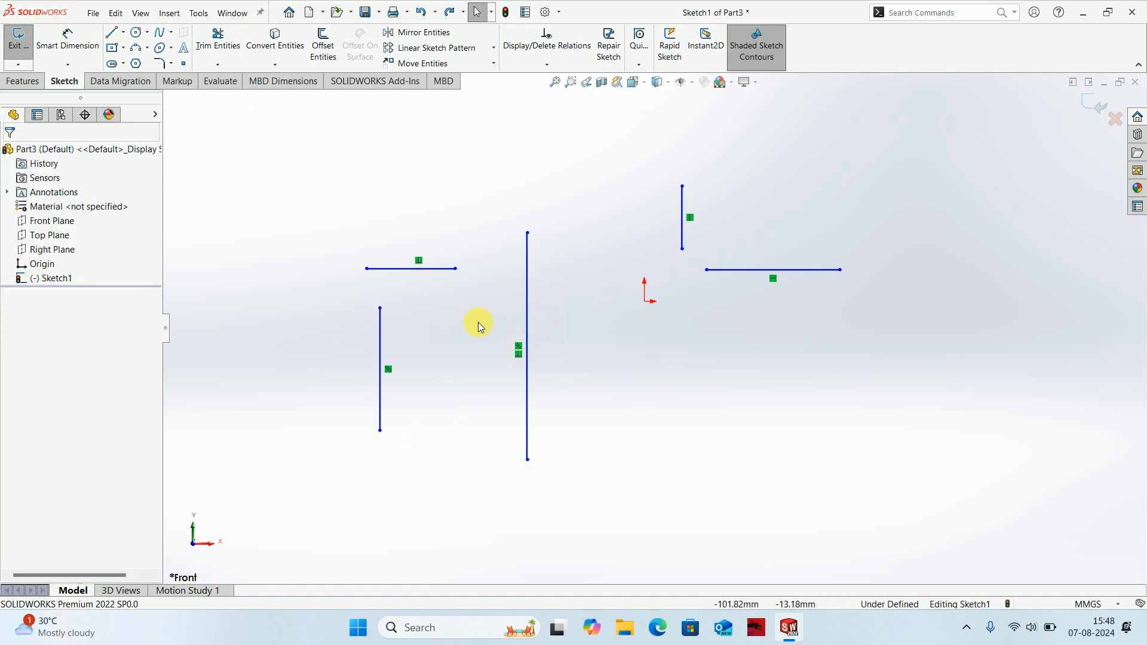
# Undo the relation deletion, the line moves and the parallel relation, back to the two perpendicular sloping lines
pyautogui.hotkey('ctrl', 'z')
pyautogui.hotkey('ctrl', 'z')
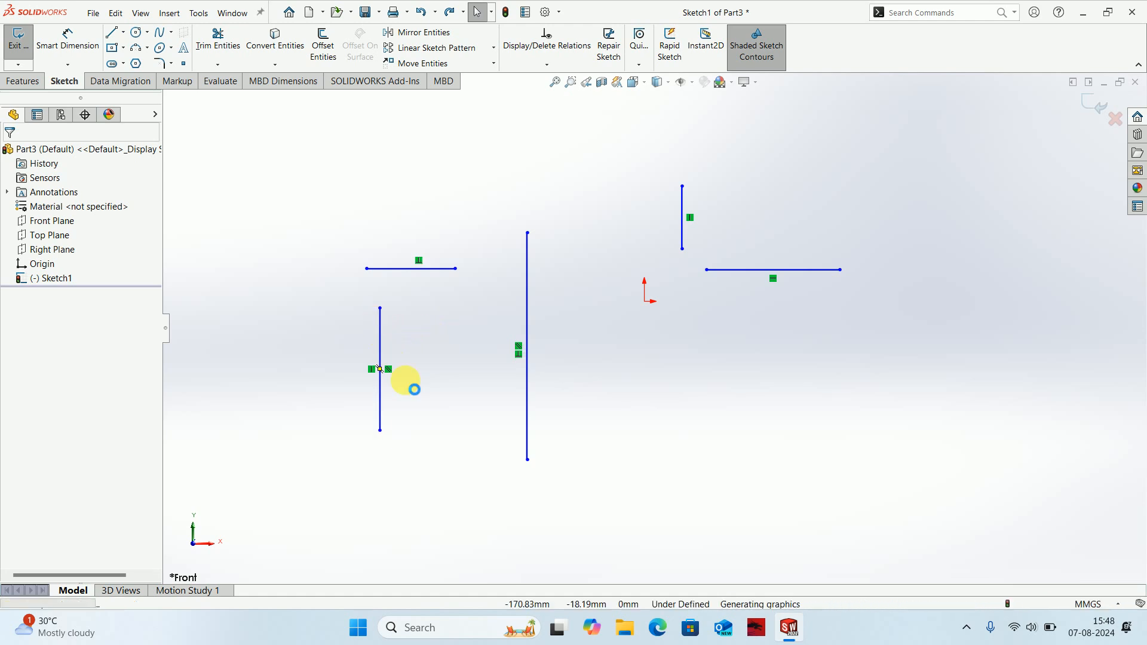
pyautogui.hotkey('ctrl', 'y')
pyautogui.hotkey('ctrl', 'y')
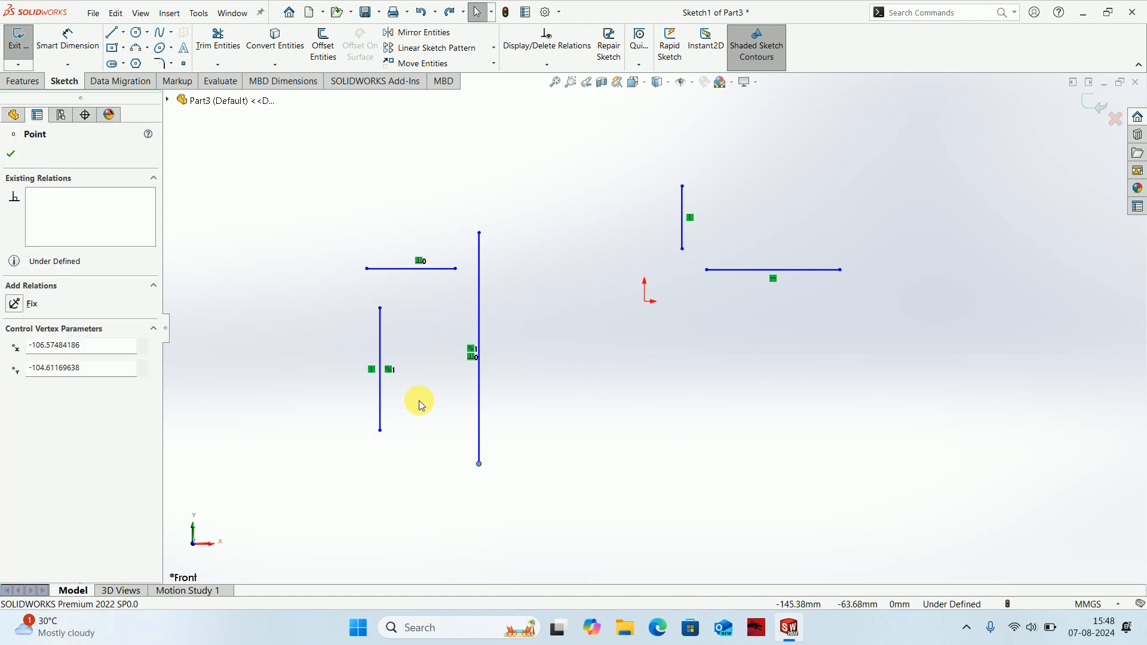
pyautogui.hotkey('ctrl', 'z')
# Delete the leftmost line's vertical relation and make that line parallel to the long sloping line
pyautogui.click(433, 444)
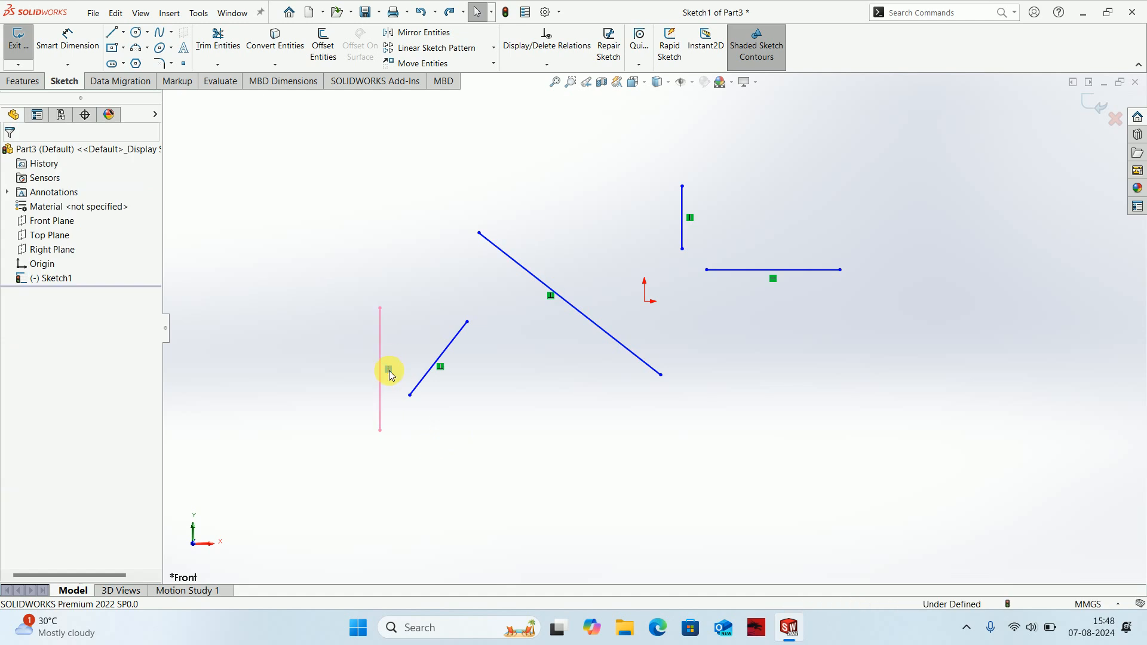
pyautogui.press('Delete')
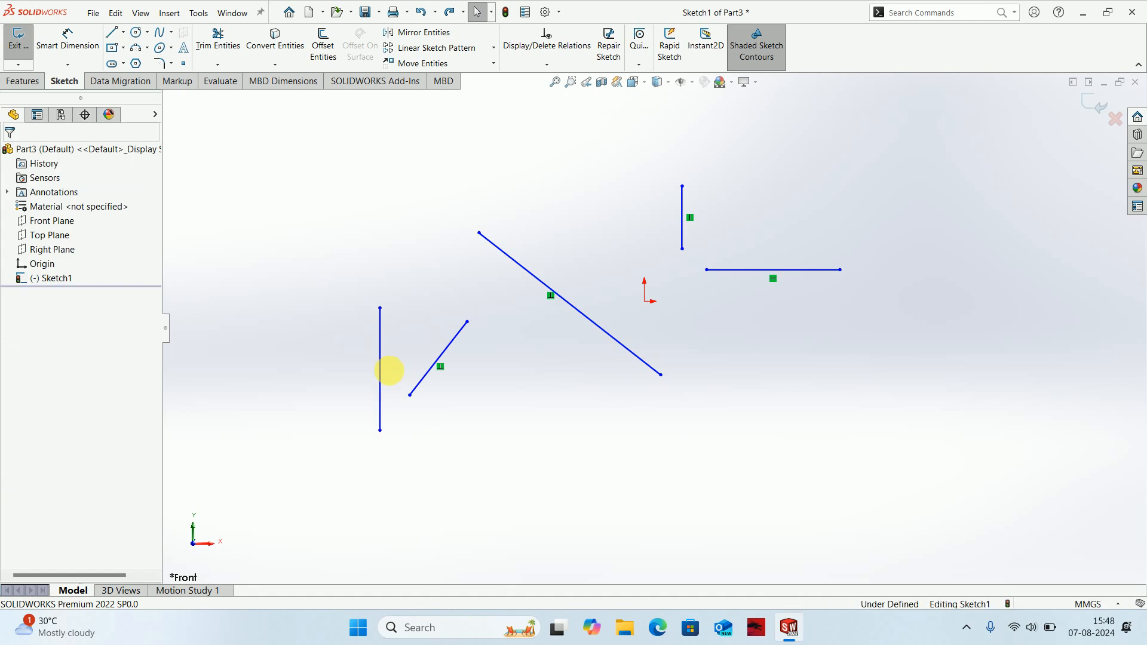
pyautogui.click(528, 273)
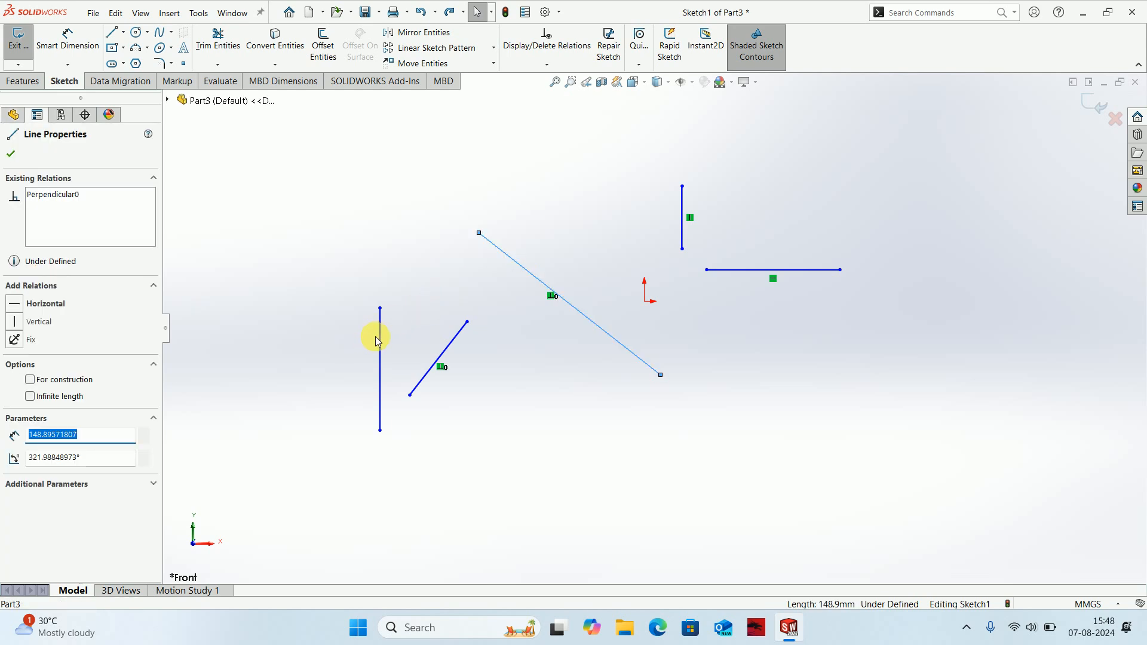
pyautogui.keyDown('ctrl'); pyautogui.click(379, 336); pyautogui.keyUp('ctrl')
pyautogui.click(42, 440)
pyautogui.click(246, 411)
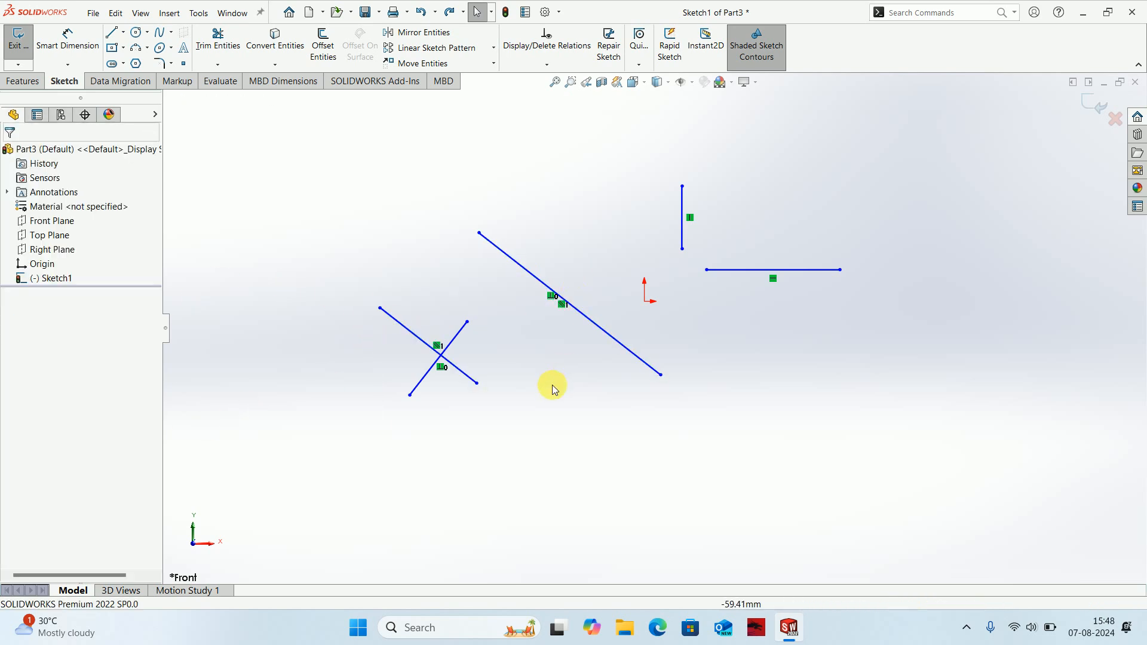
# Shorten the long sloping line to about 140 mm and apply a vertical relation to it
pyautogui.moveTo(662, 377); pyautogui.dragTo(622, 374)
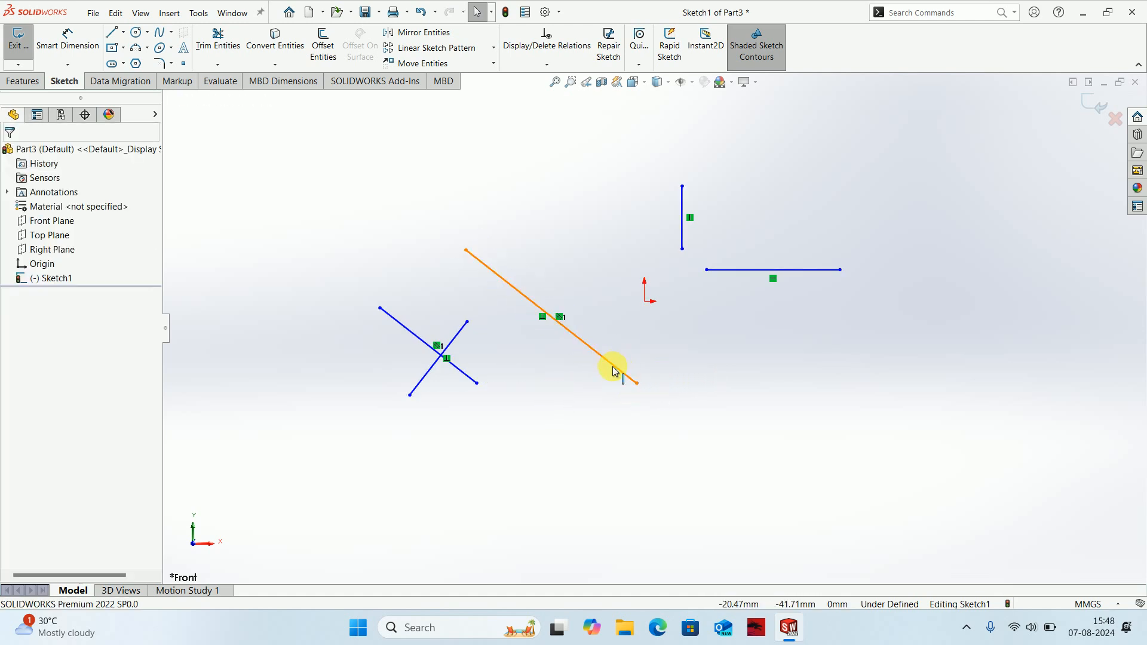
pyautogui.click(614, 371)
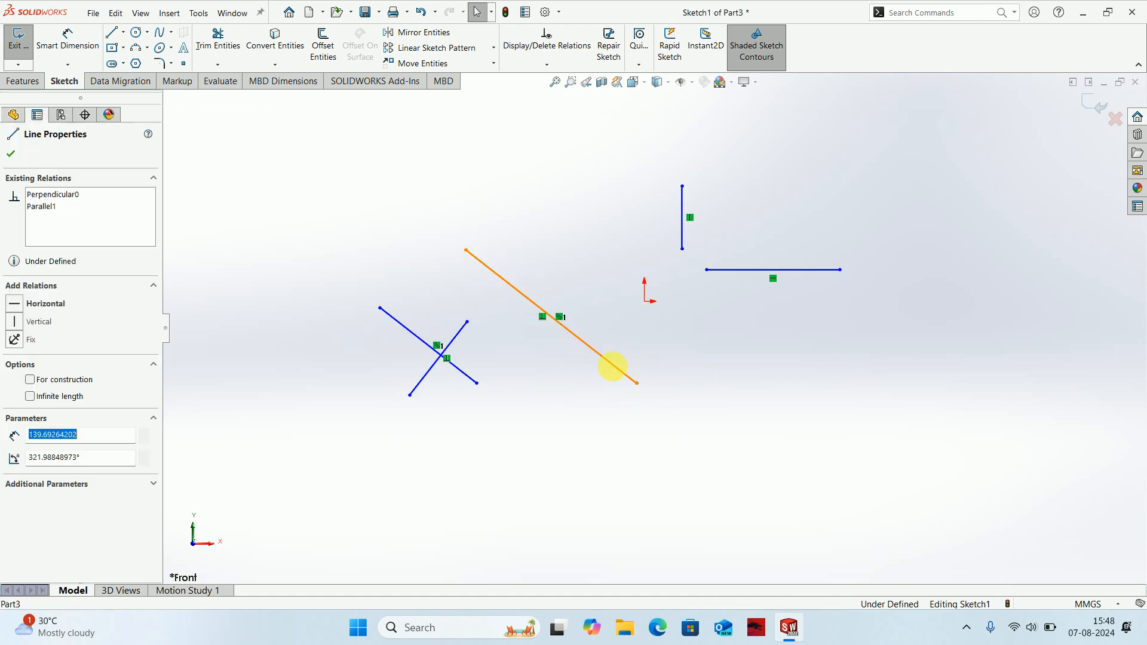
pyautogui.click(16, 323)
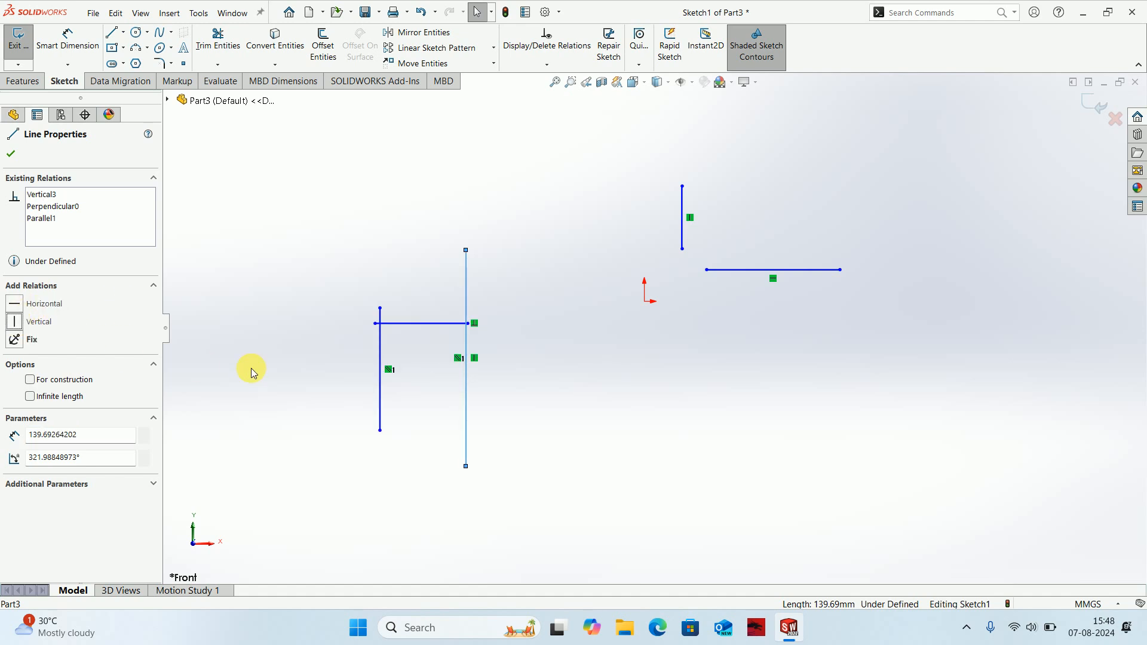
pyautogui.click(526, 387)
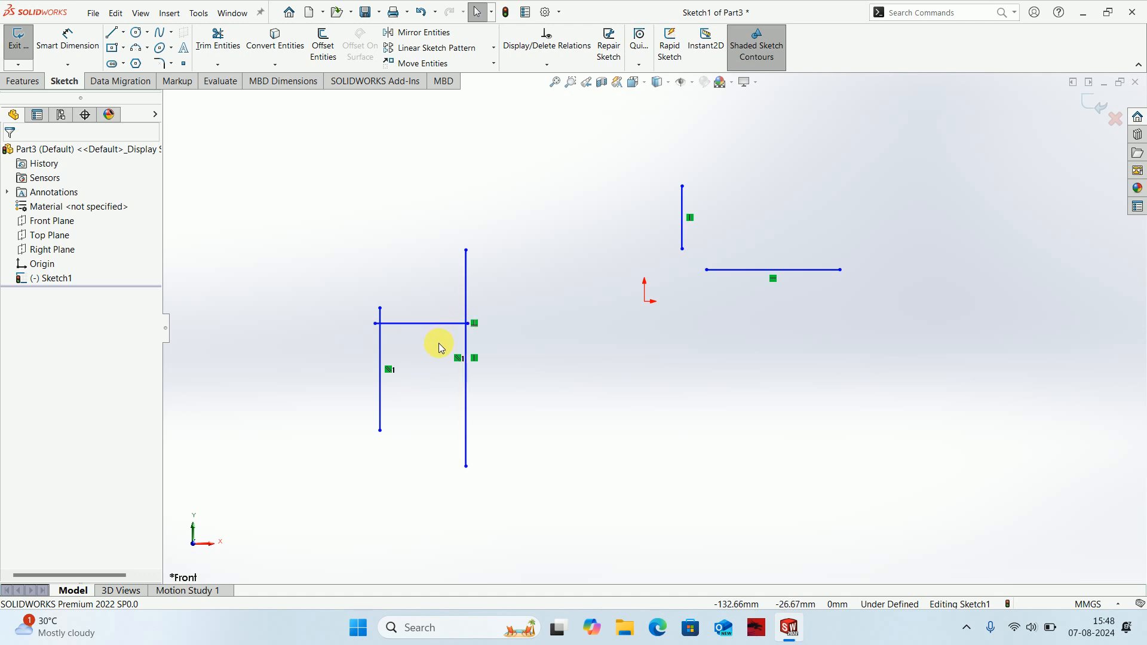
pyautogui.press('z')
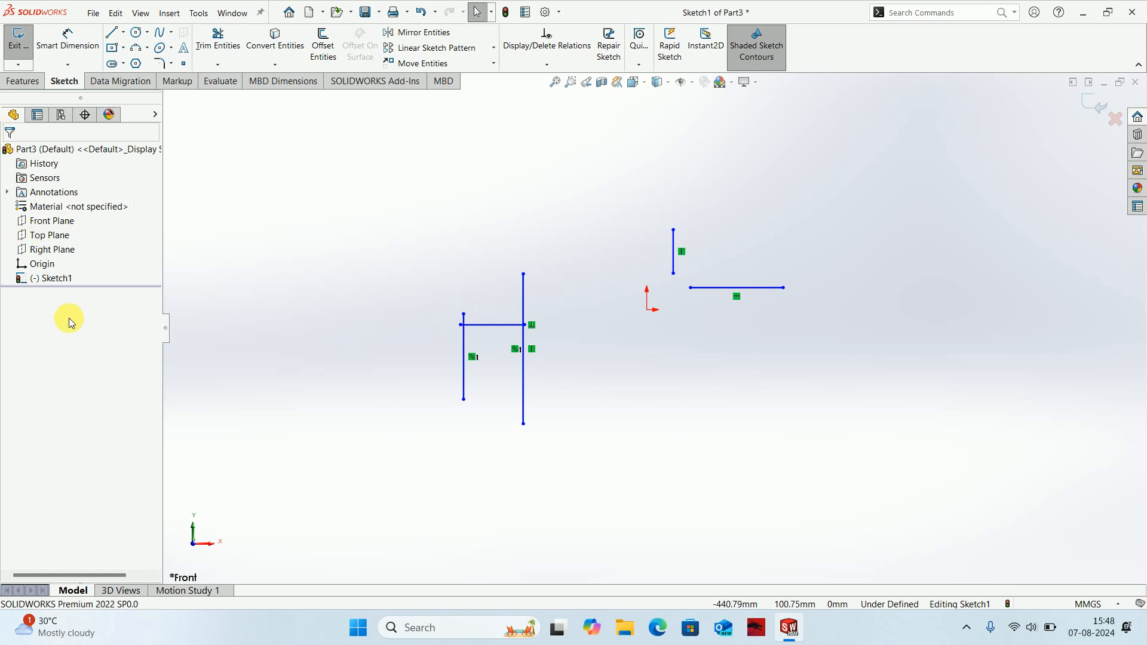
# Delete all existing lines from the sketch
pyautogui.moveTo(353, 158)
pyautogui.mouseDown()
pyautogui.moveTo(581, 355)
pyautogui.moveTo(1032, 501)
pyautogui.mouseUp()
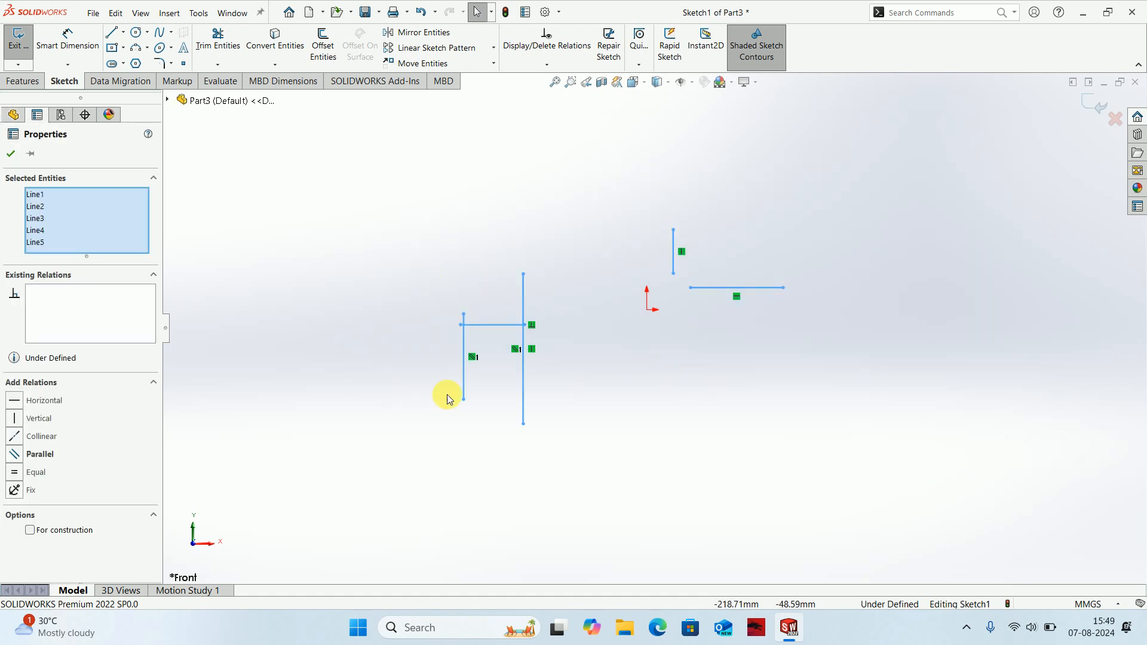
pyautogui.click(431, 247)
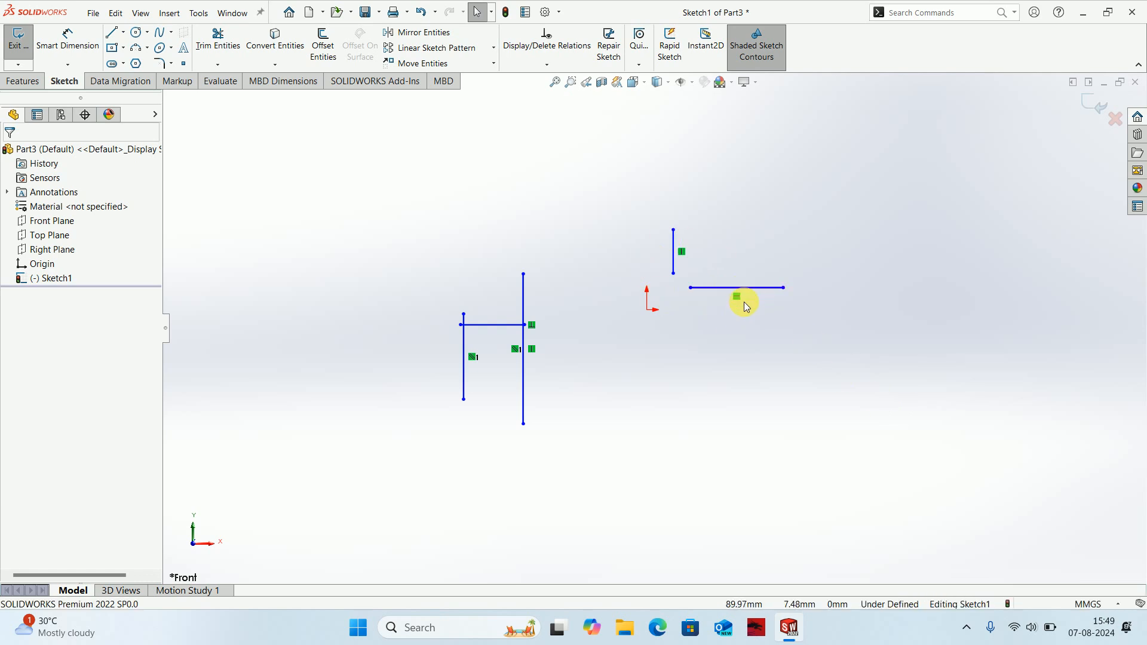
pyautogui.moveTo(387, 199); pyautogui.dragTo(805, 514)
pyautogui.press('Delete')
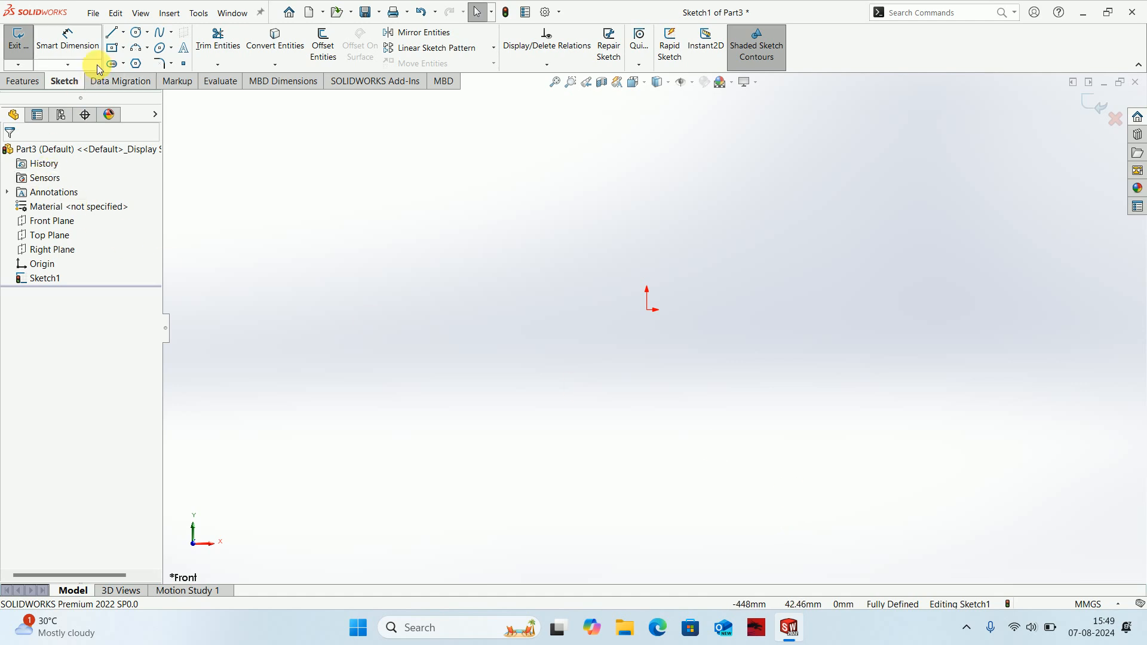
# Sketch a closed right triangle up and left of the origin, with vertical and horizontal legs and a hypotenuse about 179 mm long
pyautogui.click(111, 35)
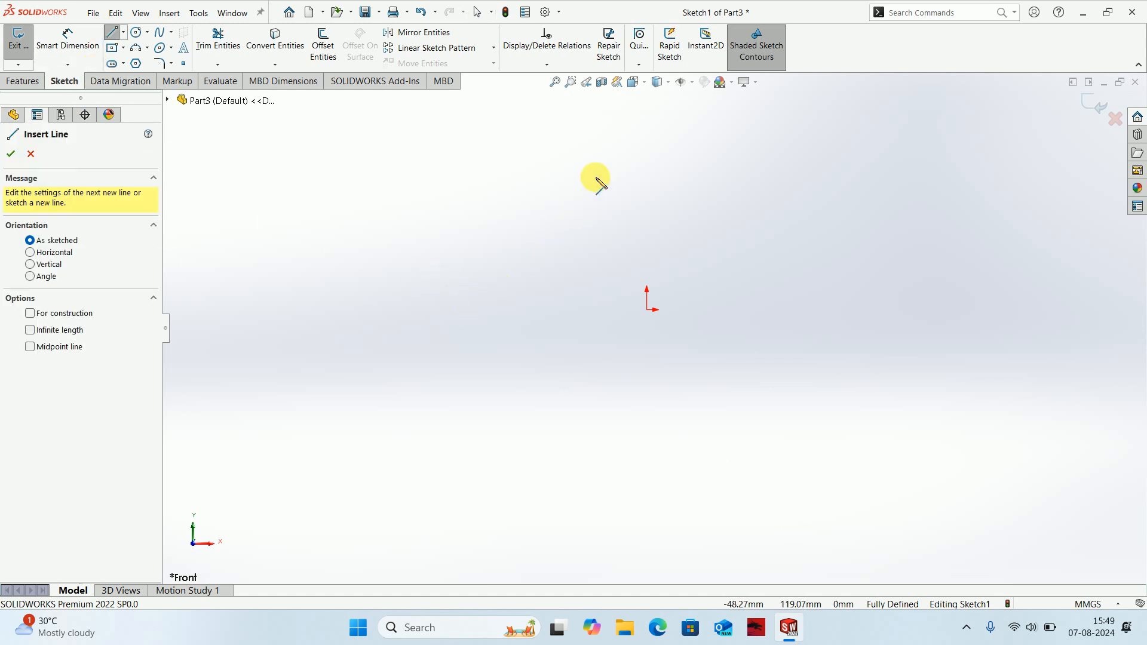
pyautogui.click(352, 157)
pyautogui.click(352, 285)
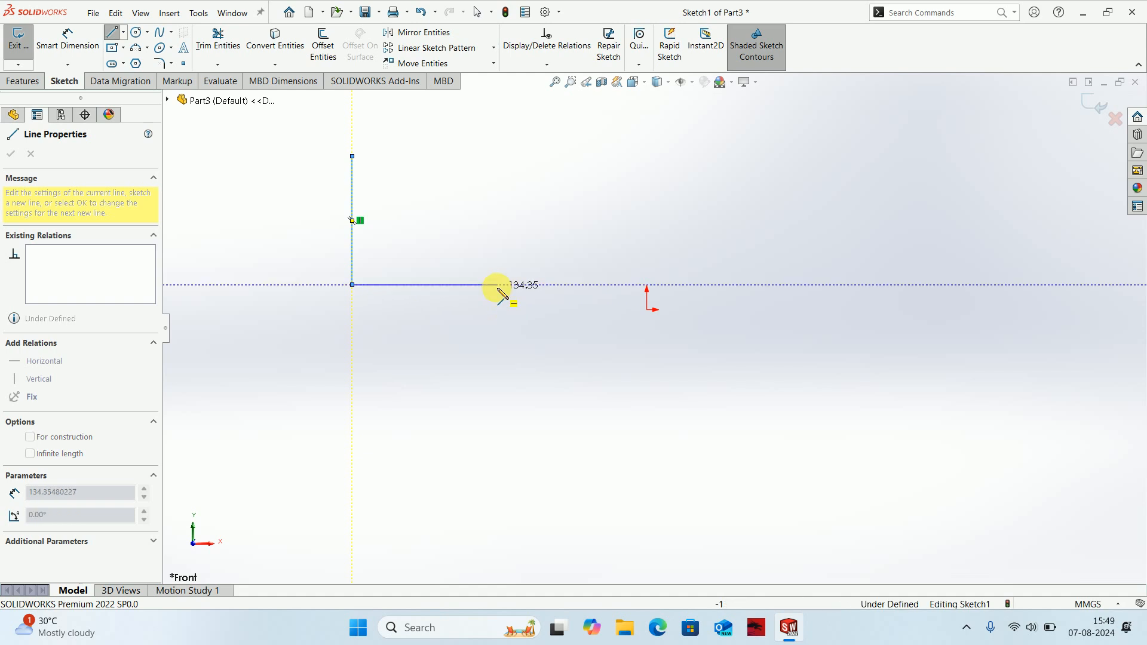
pyautogui.click(495, 285)
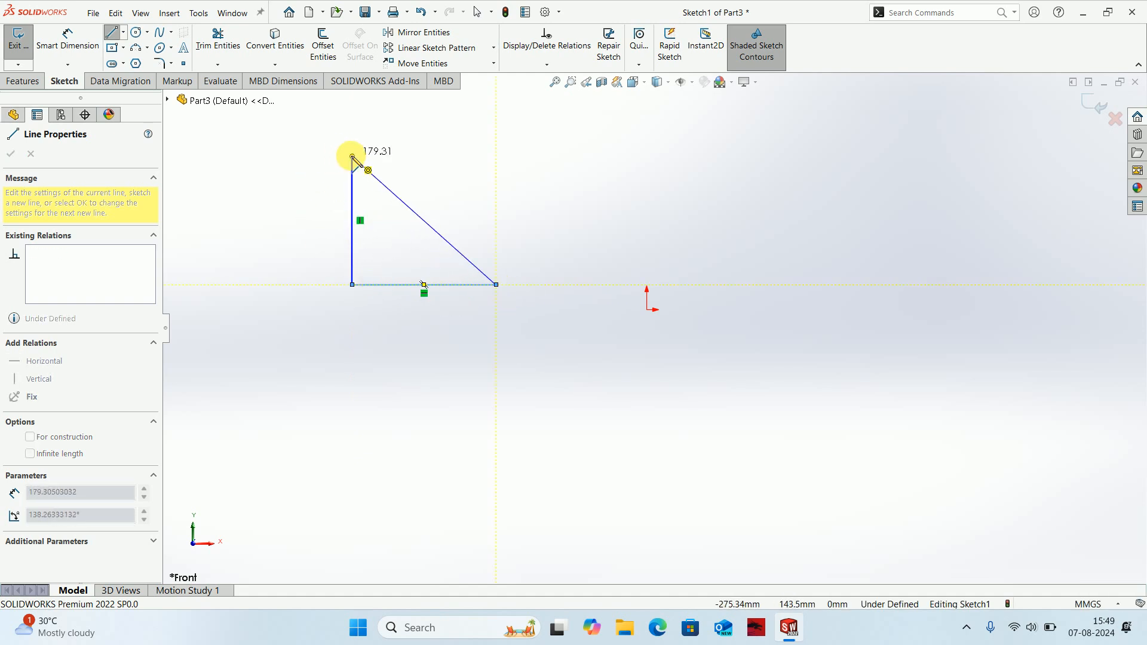
pyautogui.click(352, 157)
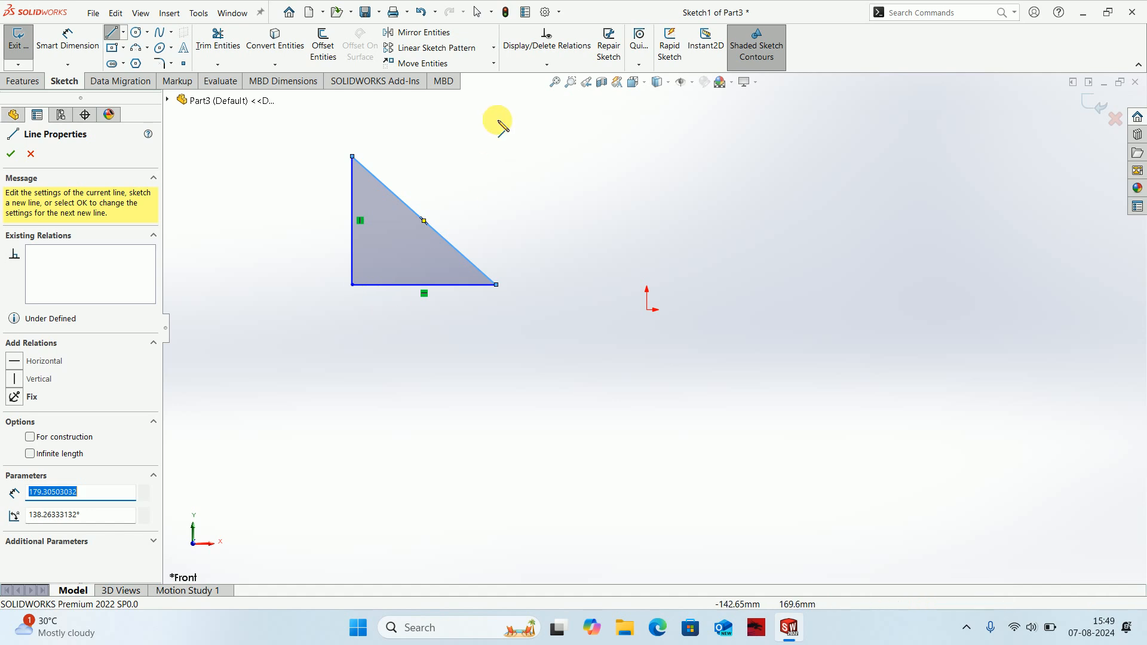
# Turn the shaded sketch contours display off and back on
pyautogui.click(770, 58)
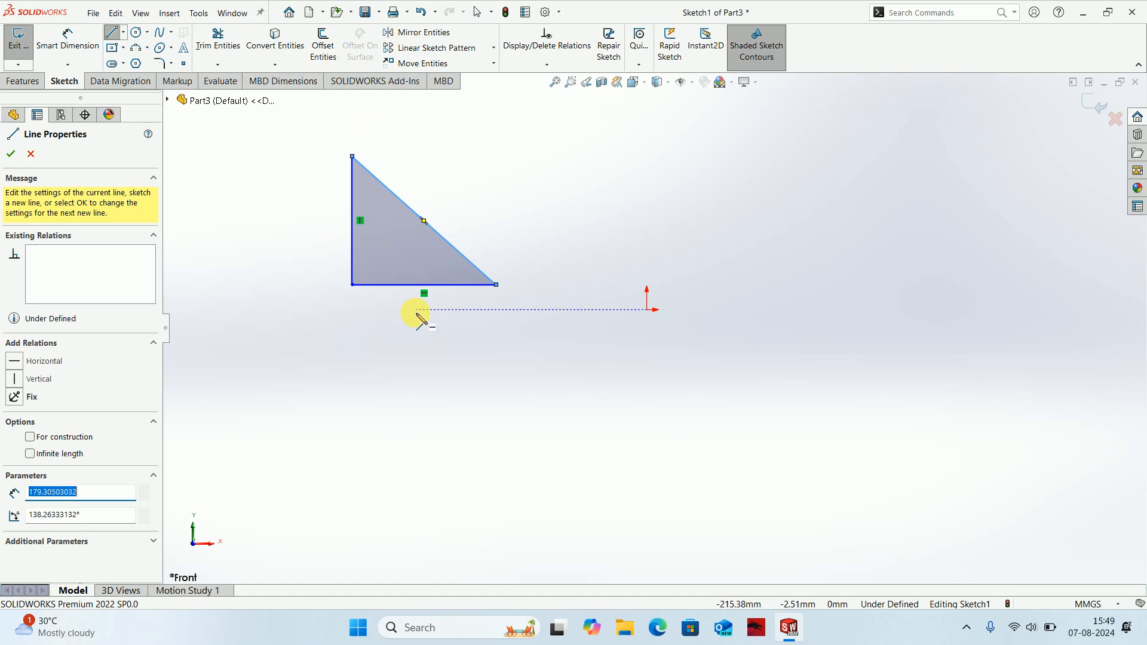
pyautogui.click(751, 47)
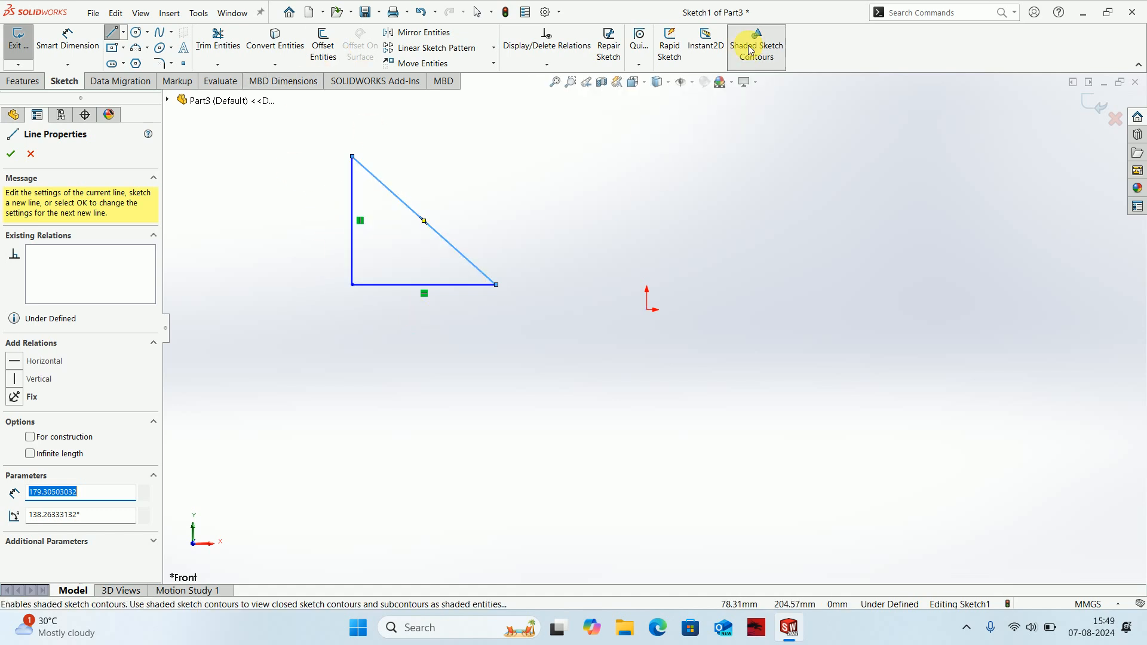
pyautogui.click(751, 50)
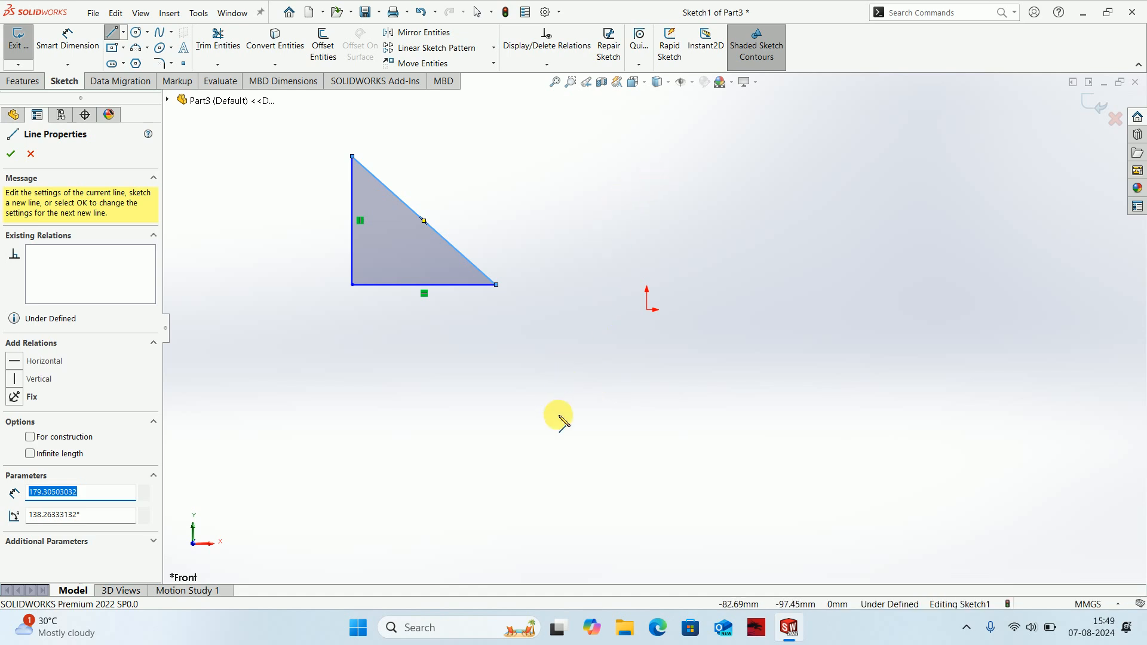
# Sketch a second closed right triangle with its right-angle corner on the origin, a vertical side about 158 mm and a base about 181 mm
pyautogui.click(647, 140)
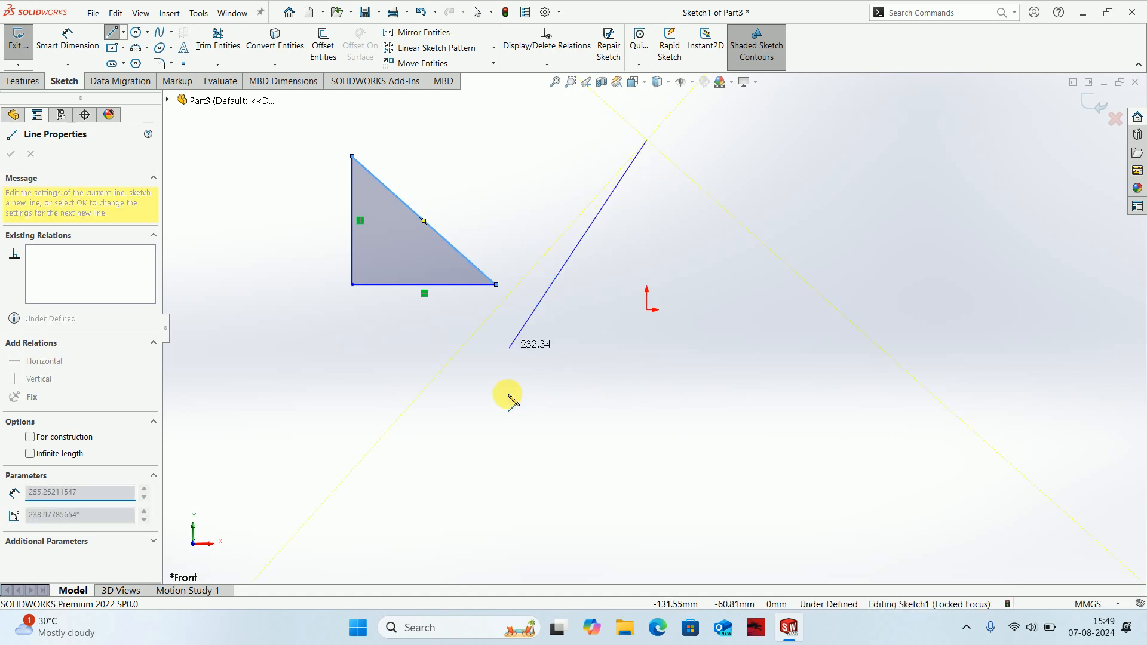
pyautogui.click(647, 310)
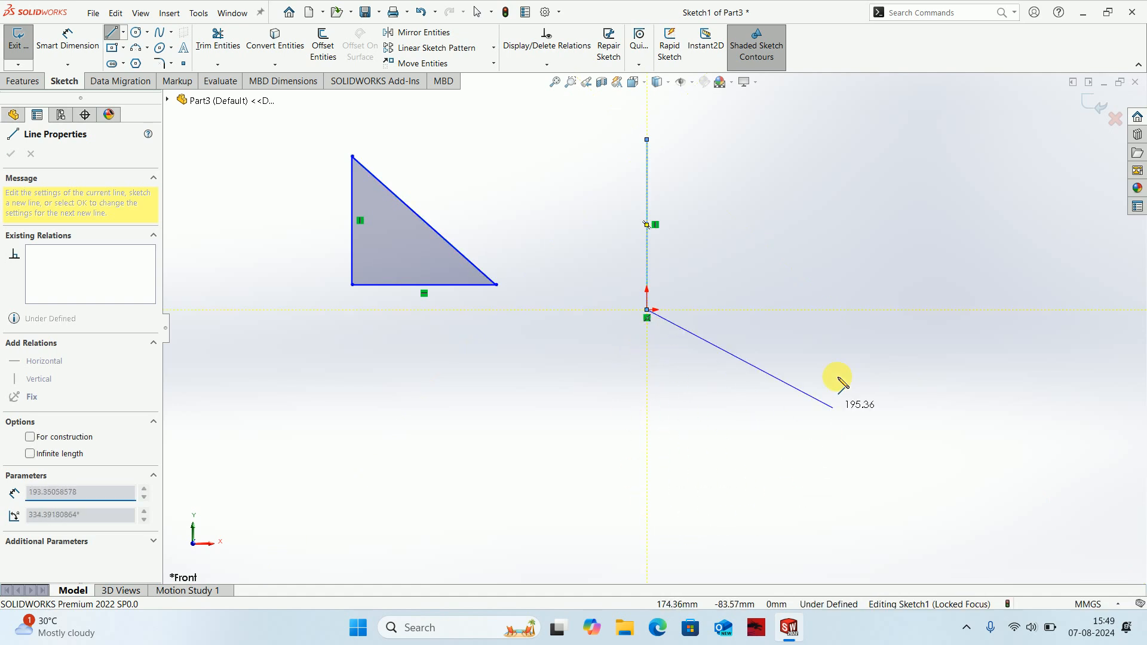
pyautogui.click(841, 310)
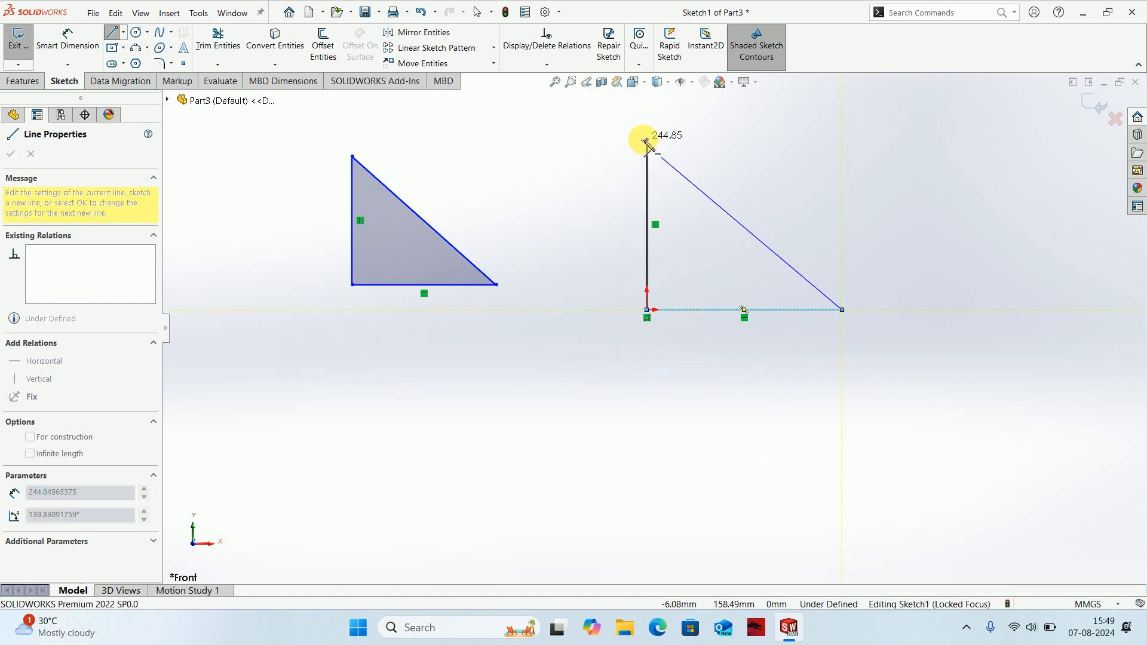
pyautogui.click(647, 140)
pyautogui.press('Escape')
pyautogui.press('Escape')
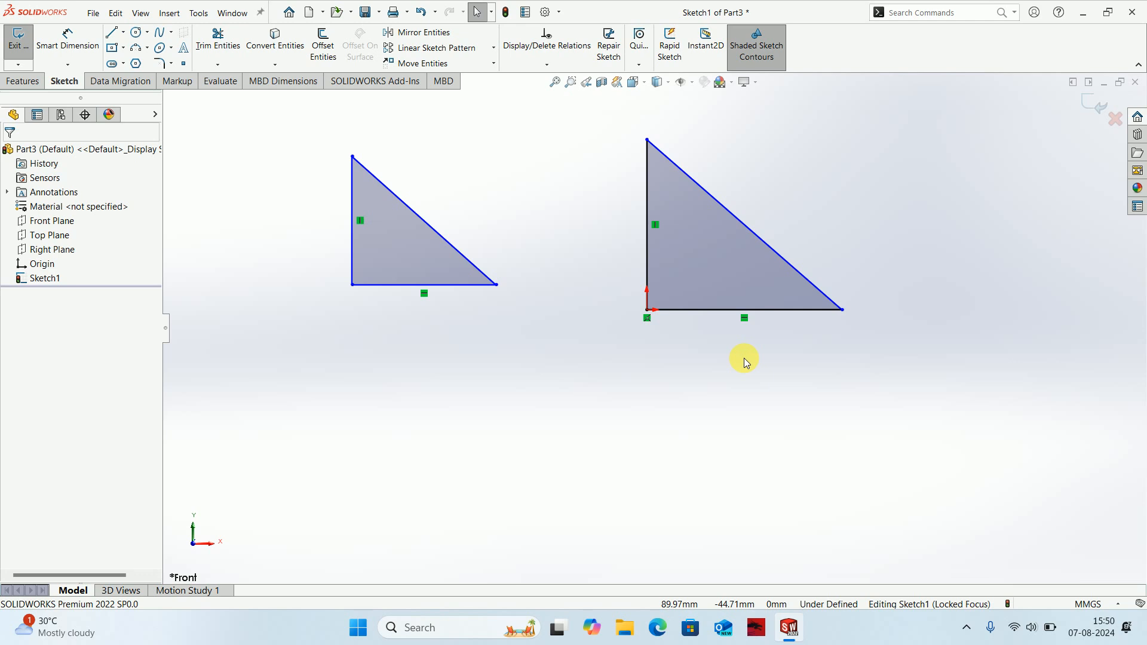
# Shrink the triangle not attached to the origin by moving its base and vertical side inward, leaving the vertical side about 62 mm long
pyautogui.click(706, 310)
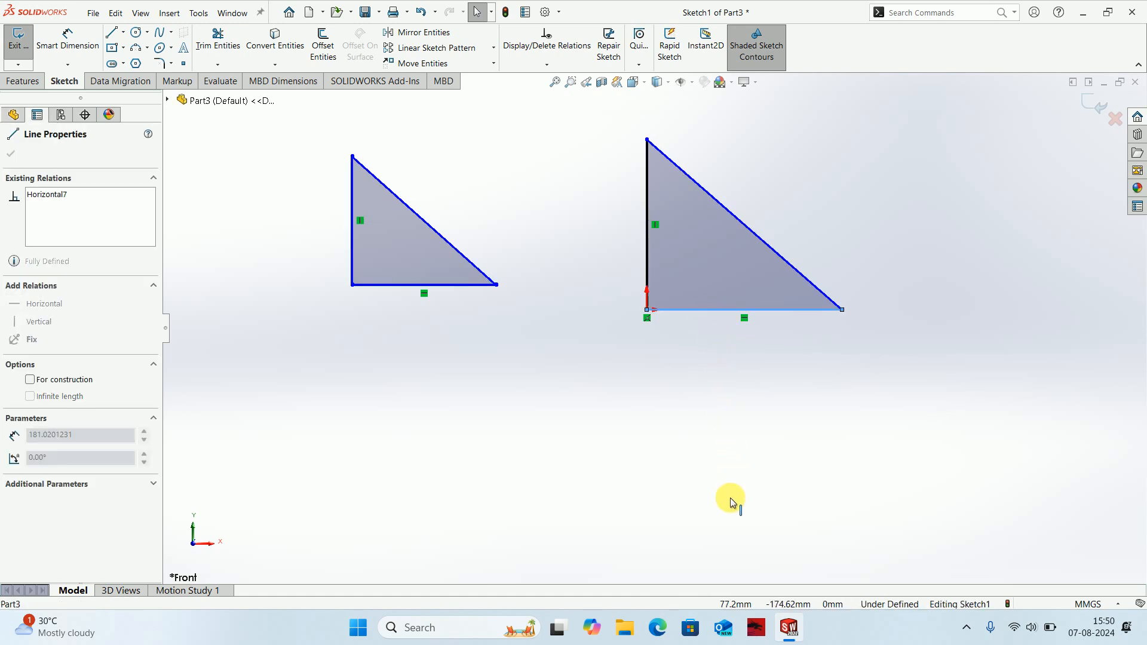
pyautogui.click(456, 285)
pyautogui.moveTo(456, 296); pyautogui.dragTo(428, 263)
pyautogui.moveTo(350, 210); pyautogui.dragTo(391, 231)
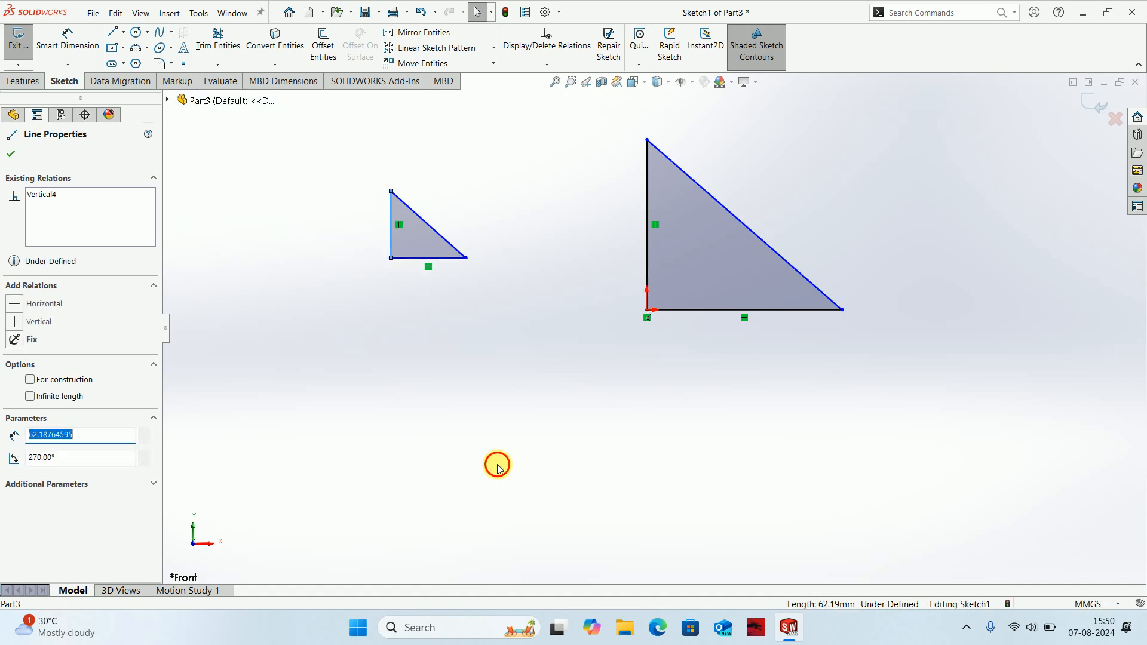
pyautogui.click(499, 467)
# Try to move the vertical side and the base of the triangle anchored at the origin
pyautogui.click(647, 267)
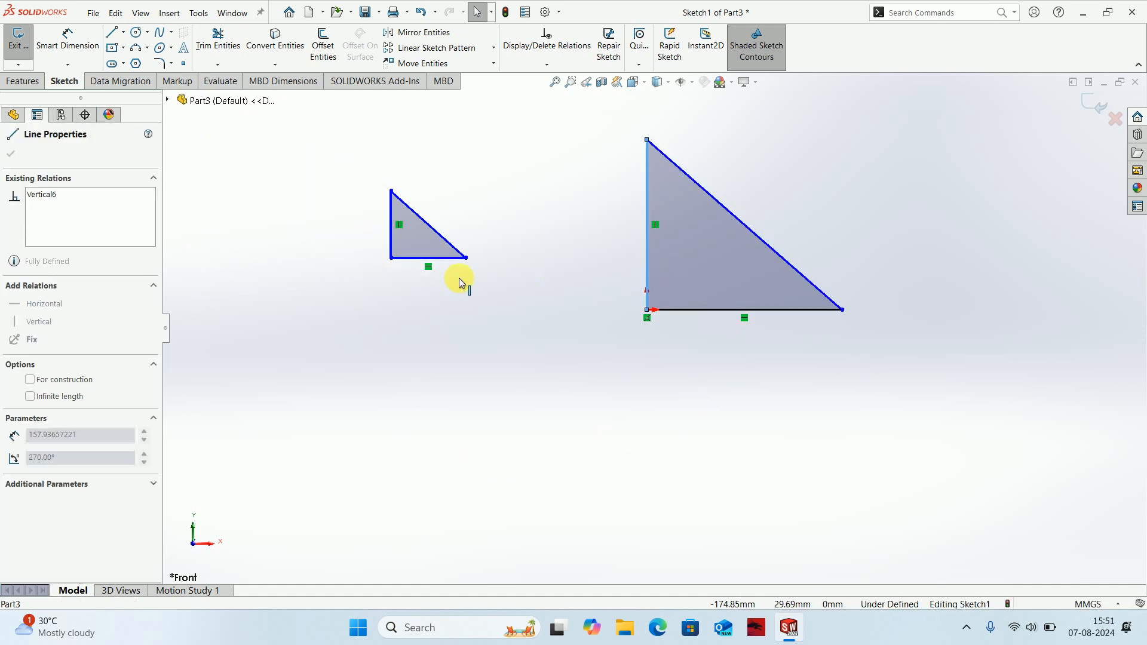
pyautogui.click(686, 309)
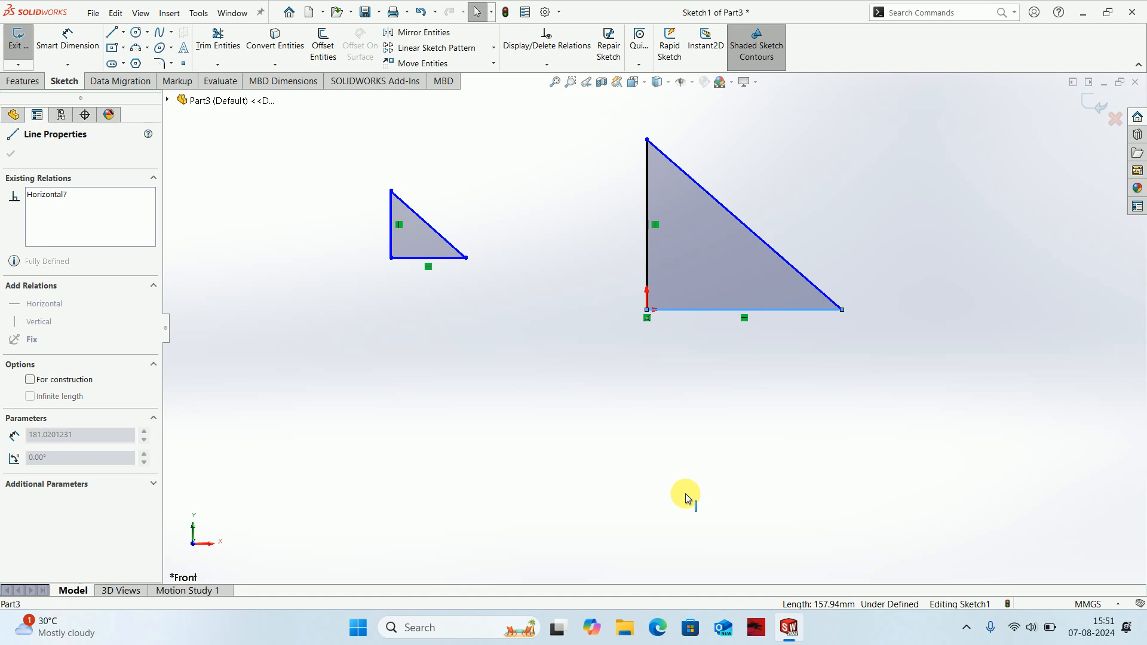
pyautogui.click(686, 465)
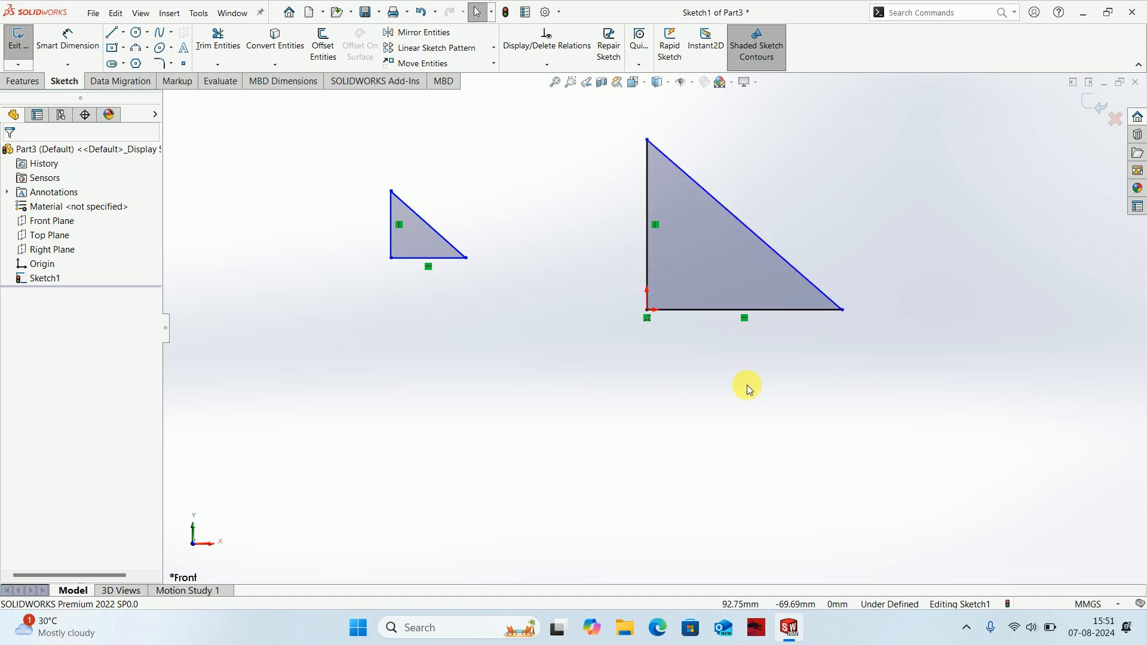
pyautogui.click(816, 312)
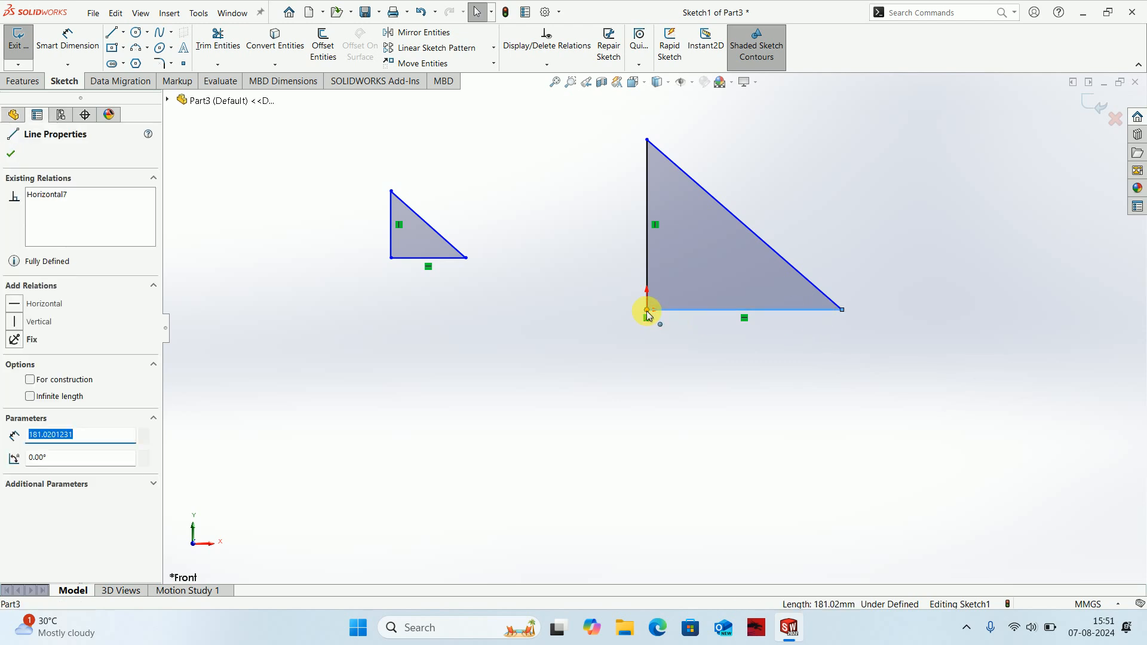
pyautogui.click(862, 314)
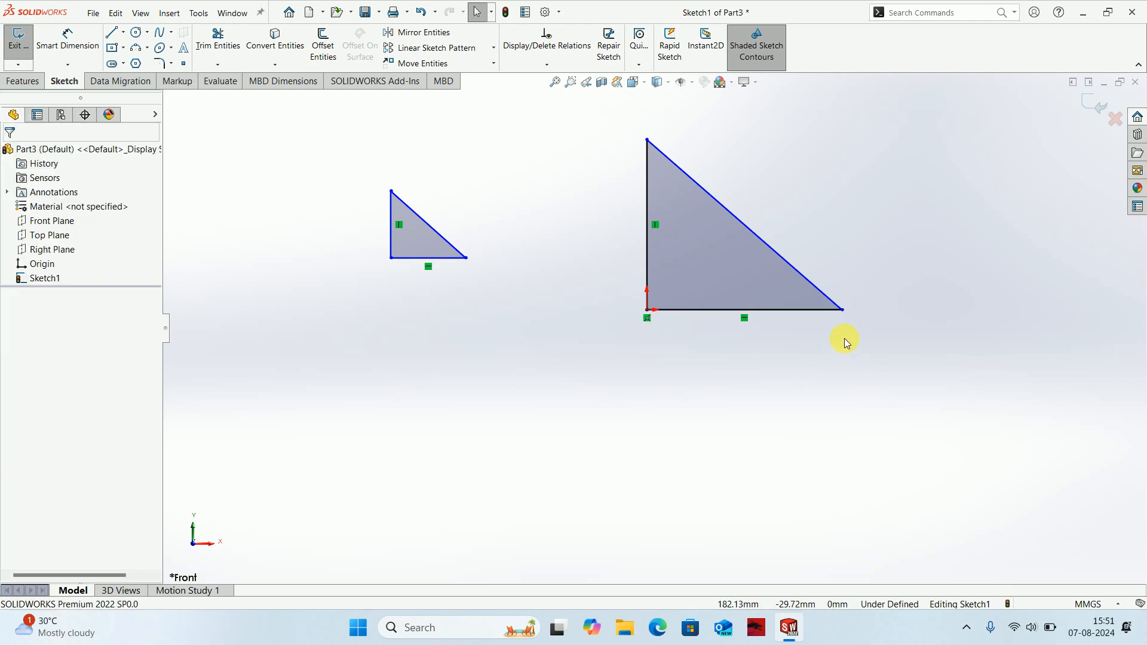
# Move the origin triangle's free base vertex to about X -85 mm and lower its apex to about 75 mm above the origin
pyautogui.moveTo(842, 310); pyautogui.dragTo(555, 315)
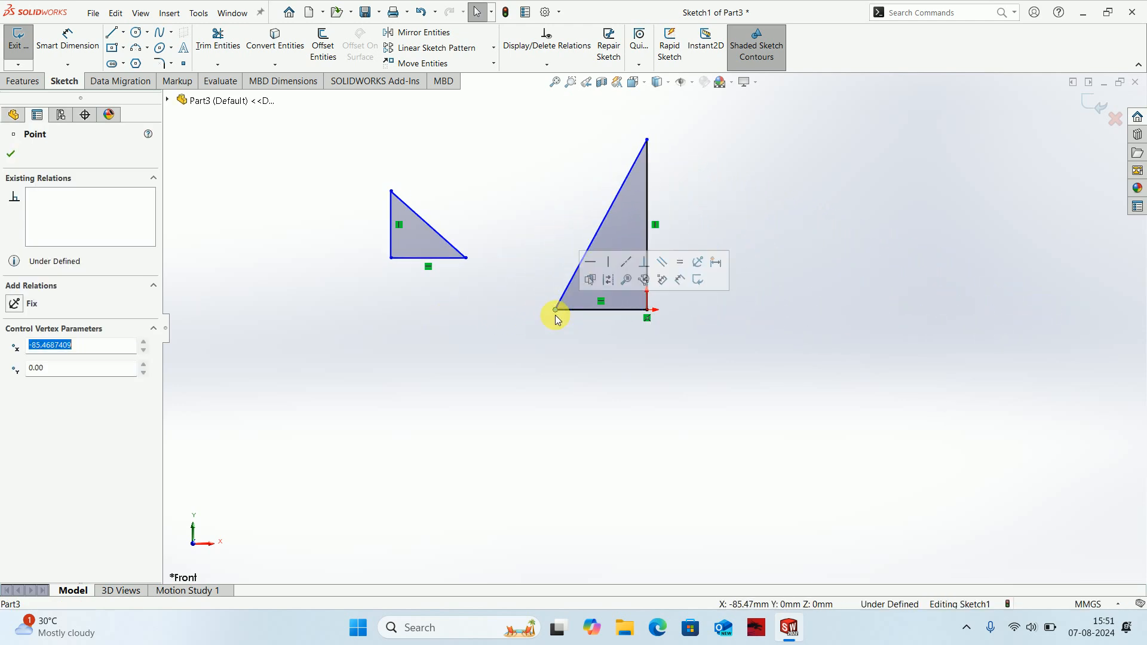
pyautogui.click(647, 180)
pyautogui.moveTo(647, 142); pyautogui.dragTo(657, 229)
pyautogui.click(634, 401)
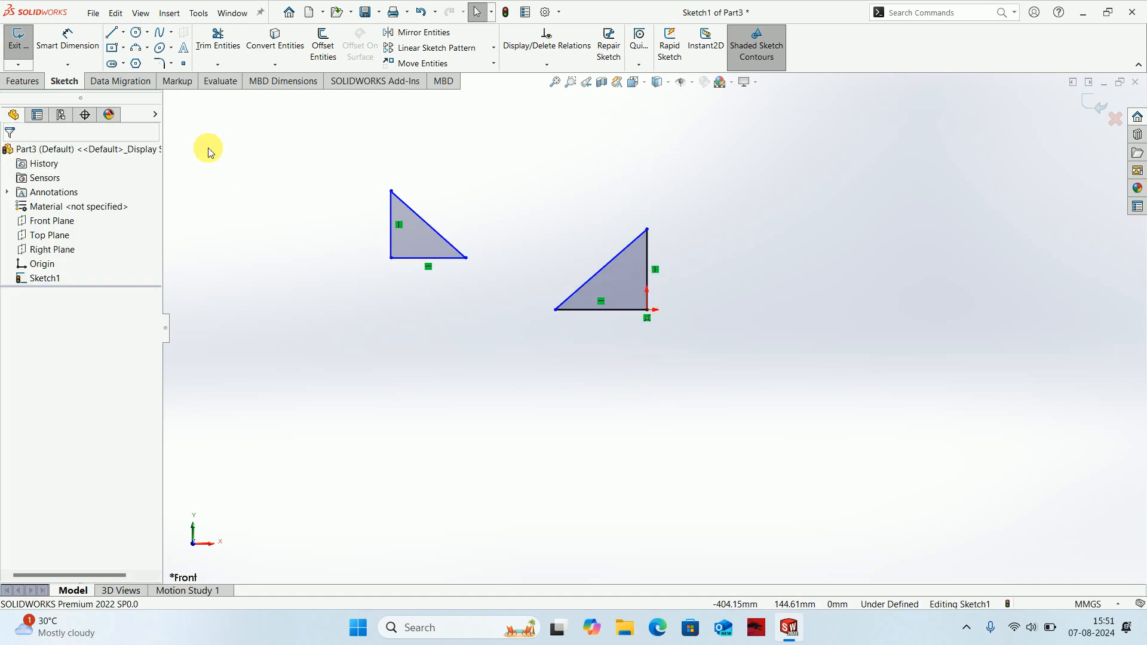
# Move the free triangle's right-angle corner to about X -283, Y 40 mm and the origin triangle's base vertex to about X 74 mm
pyautogui.moveTo(391, 191); pyautogui.dragTo(343, 266)
pyautogui.scroll(2, 487, 347)
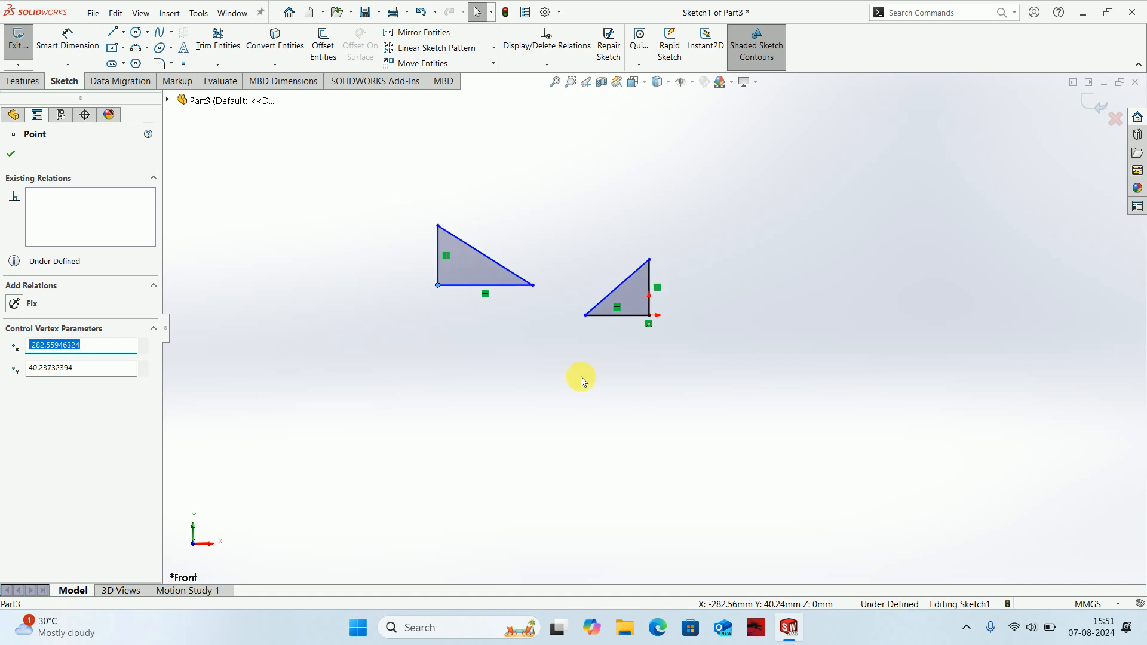
pyautogui.moveTo(573, 316); pyautogui.dragTo(684, 315)
pyautogui.scroll(-3, 683, 315)
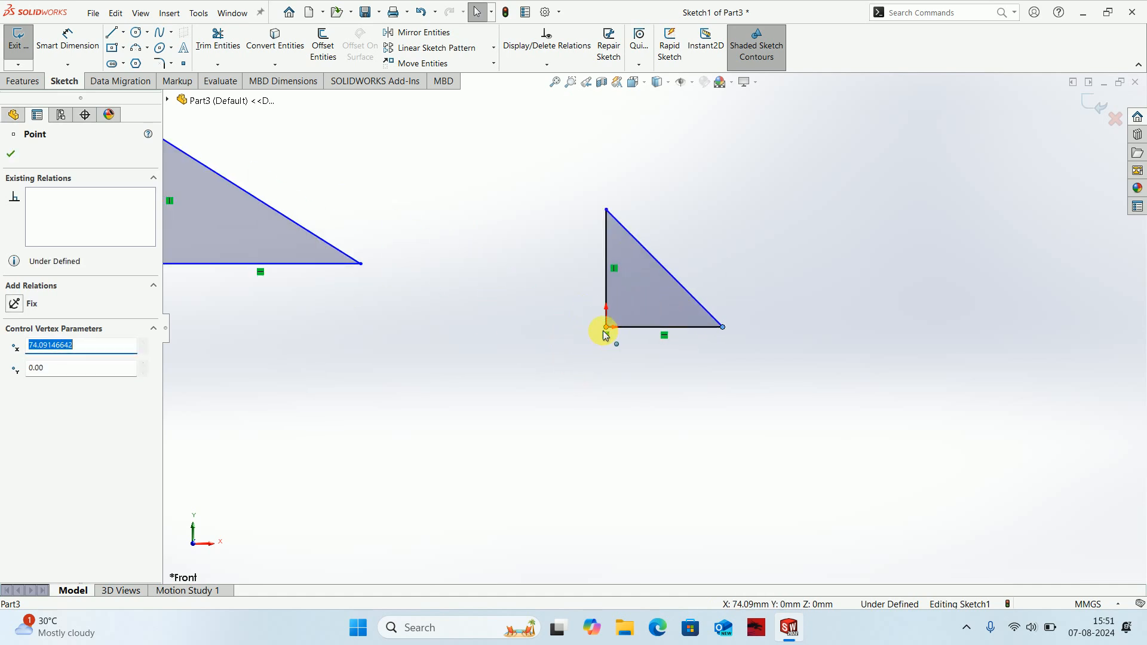
# Delete the triangle that is not attached to the origin
pyautogui.scroll(3, 652, 329)
pyautogui.moveTo(301, 194); pyautogui.dragTo(562, 425)
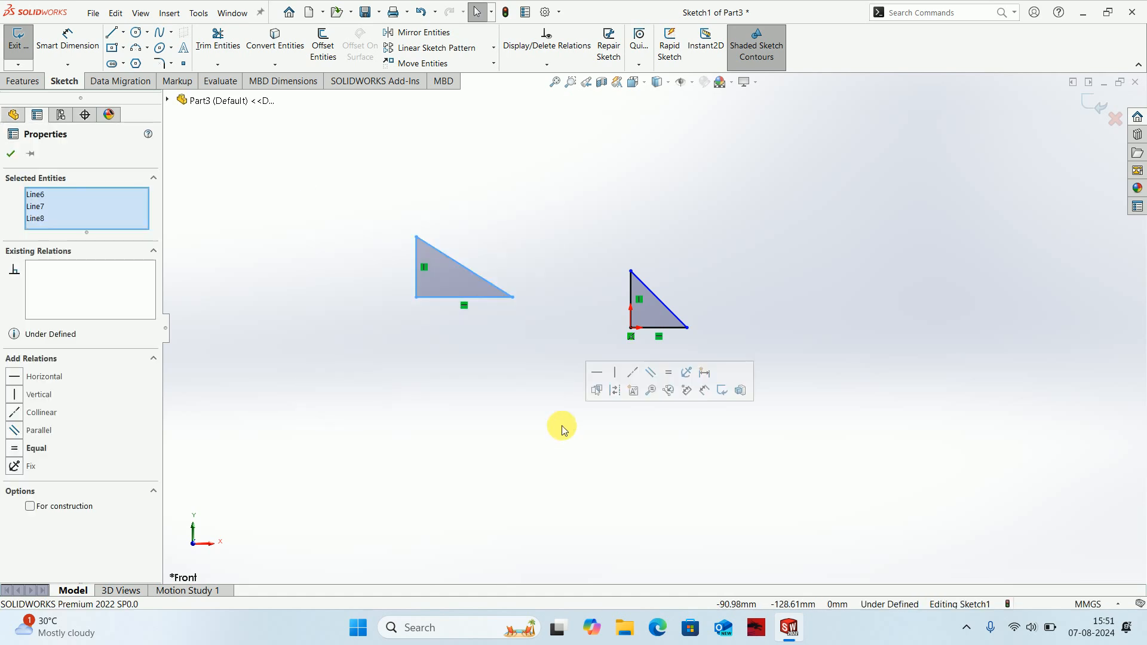
pyautogui.press('Delete')
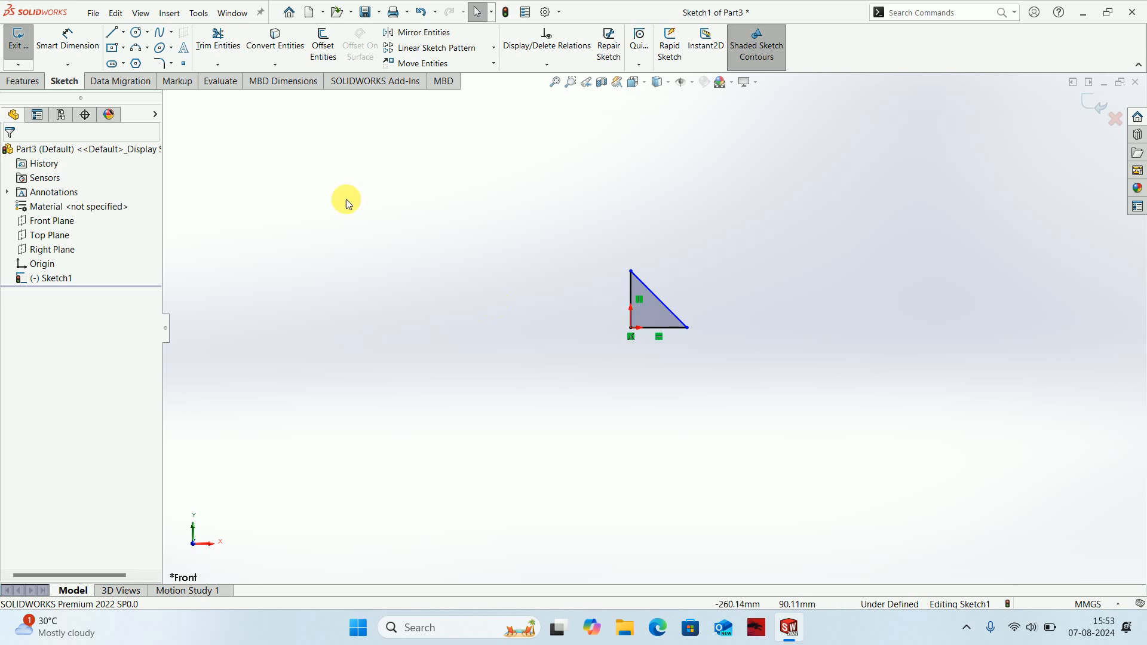
# Dimension the vertical side of the triangle with Smart Dimension and set its length to 40 mm
pyautogui.click(67, 64)
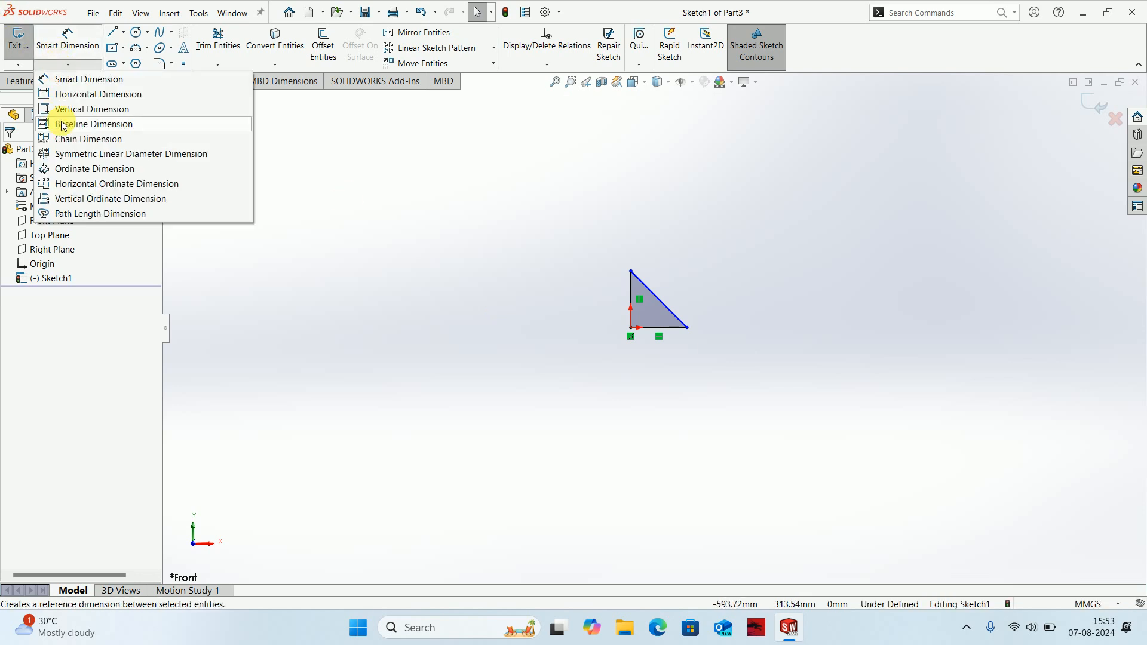
pyautogui.click(331, 242)
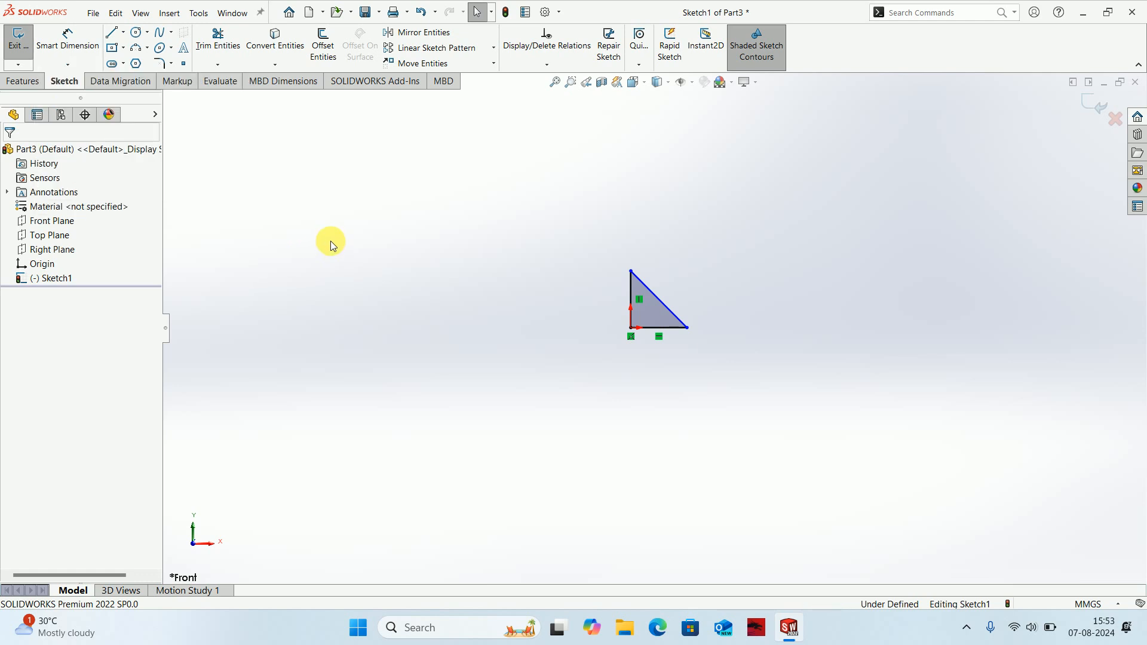
pyautogui.click(83, 43)
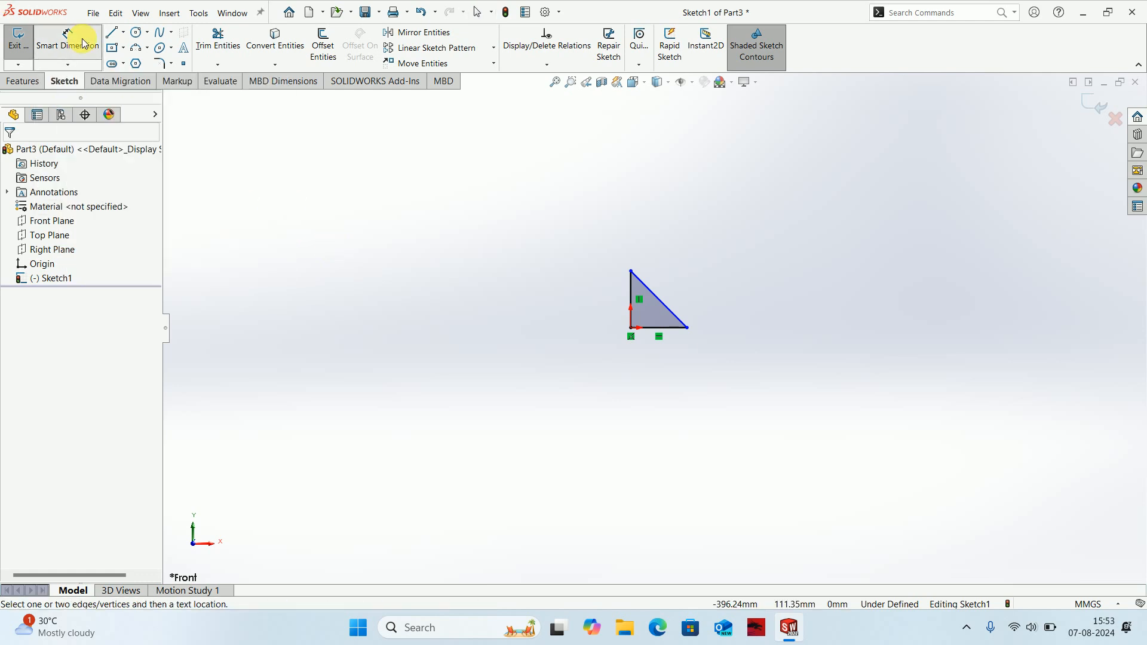
pyautogui.scroll(-6, 576, 396)
pyautogui.scroll(-4, 671, 253)
pyautogui.scroll(4, 629, 322)
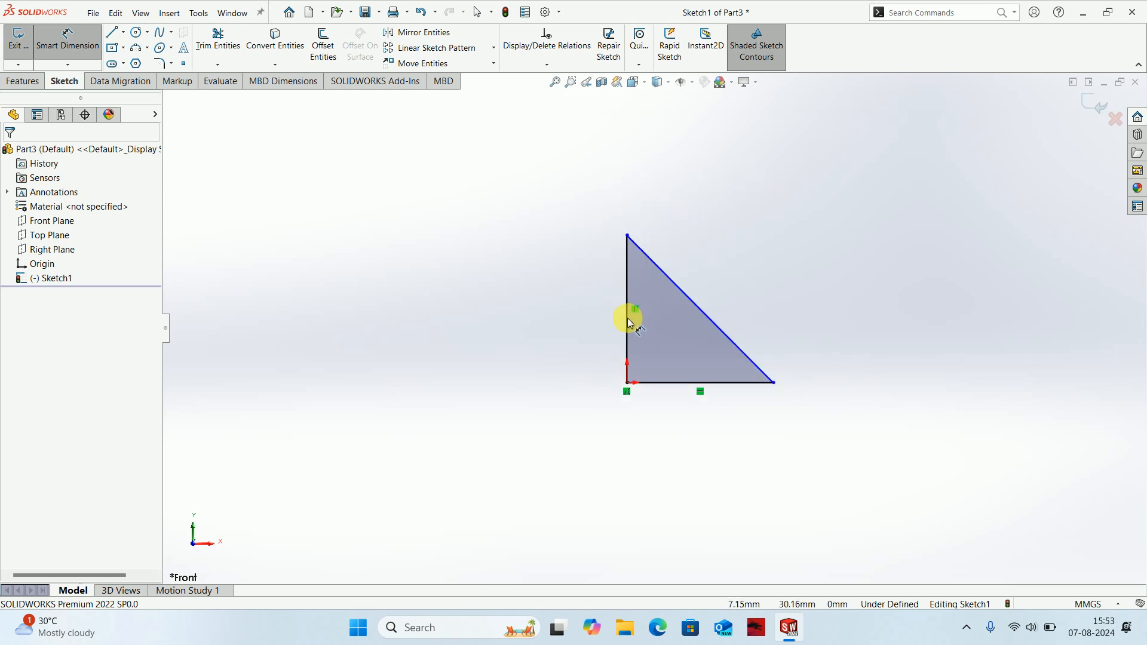
pyautogui.scroll(-5, 628, 318)
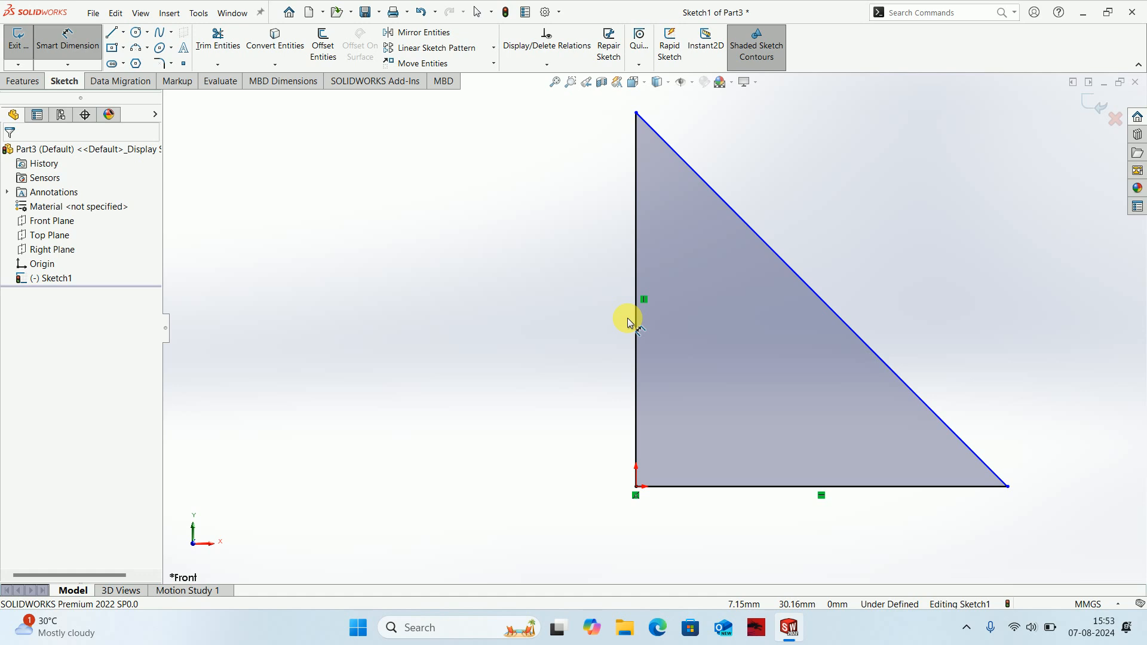
pyautogui.scroll(4, 627, 318)
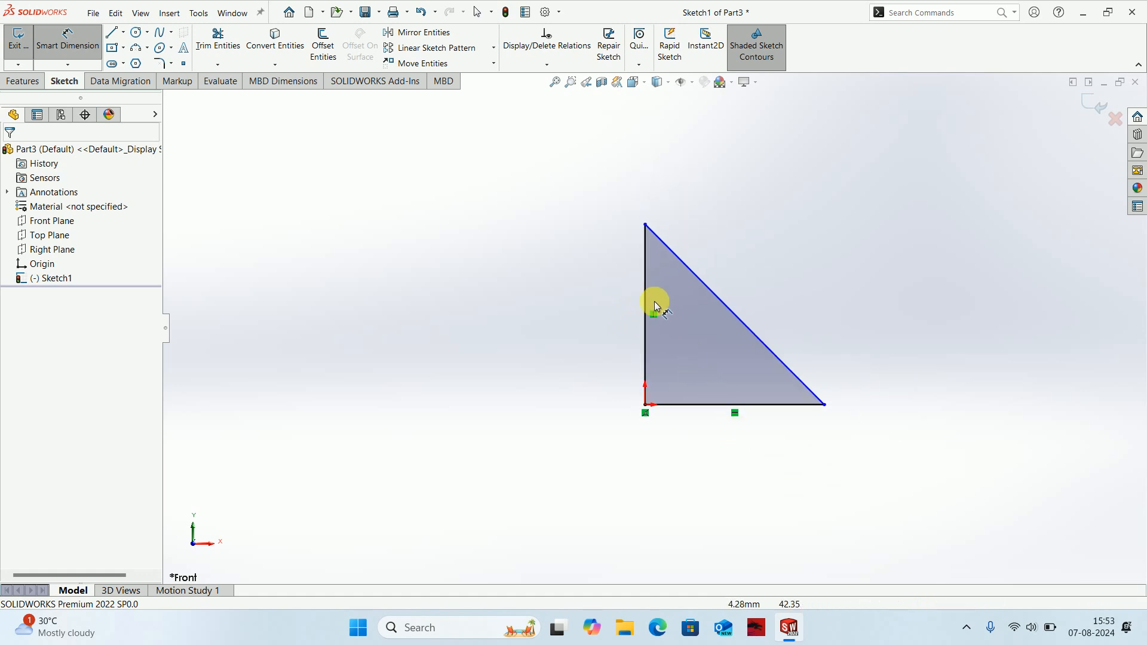
pyautogui.scroll(-4, 653, 295)
pyautogui.scroll(1, 678, 375)
pyautogui.scroll(-1, 687, 412)
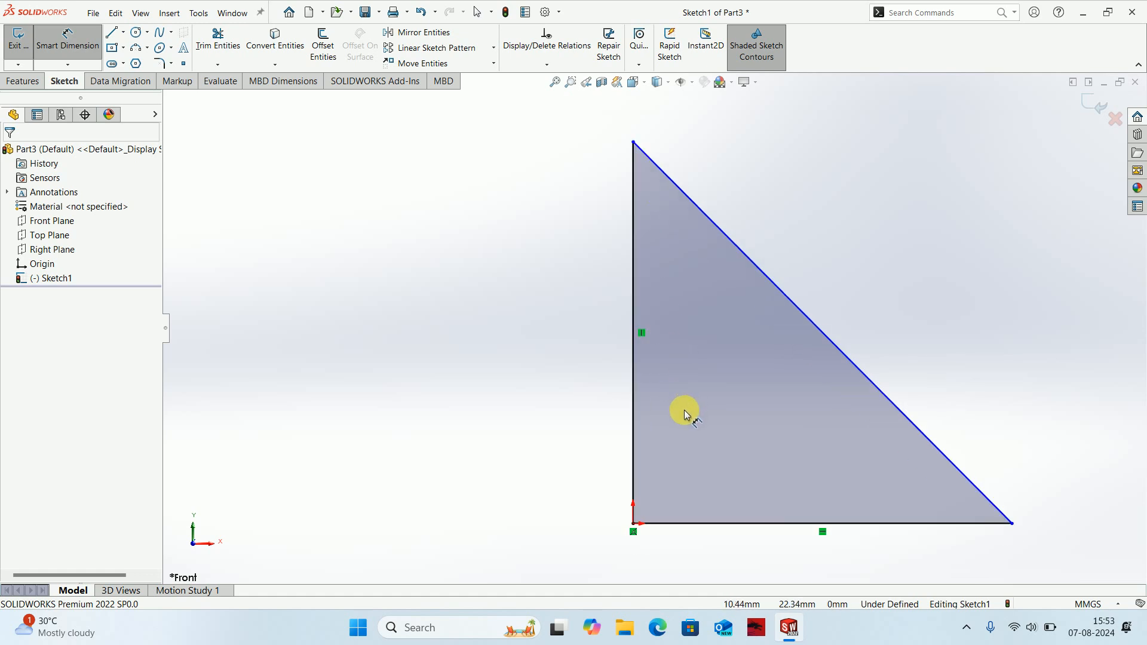
pyautogui.moveTo(632, 309); pyautogui.dragTo(539, 322)
pyautogui.click(540, 323)
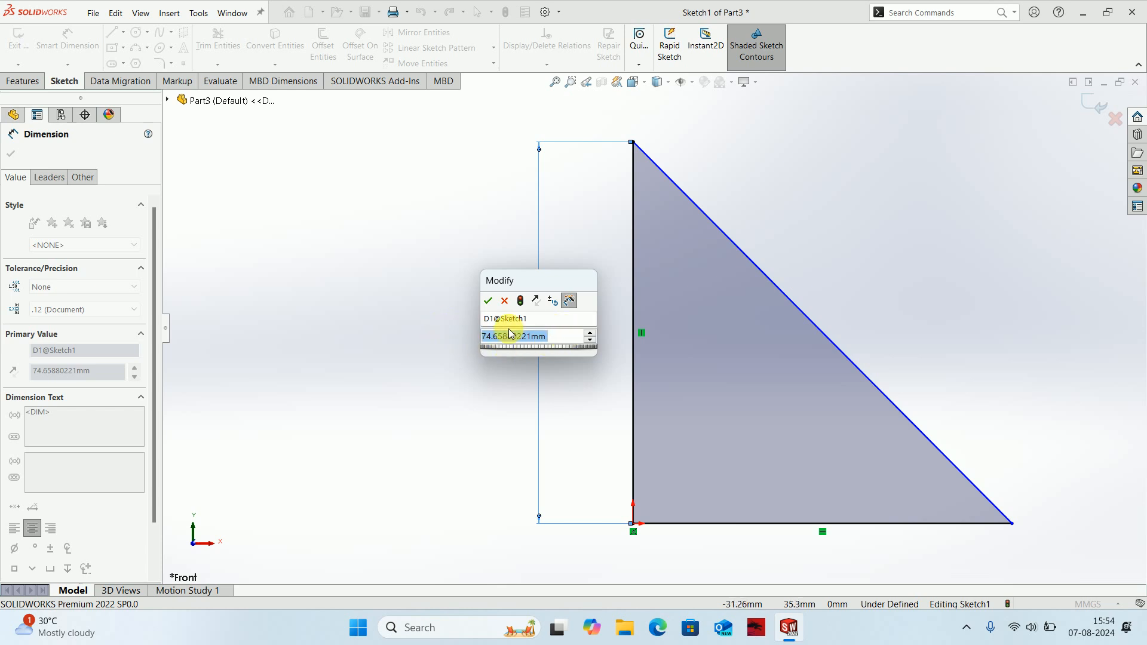
pyautogui.write('40')
pyautogui.press('Return')
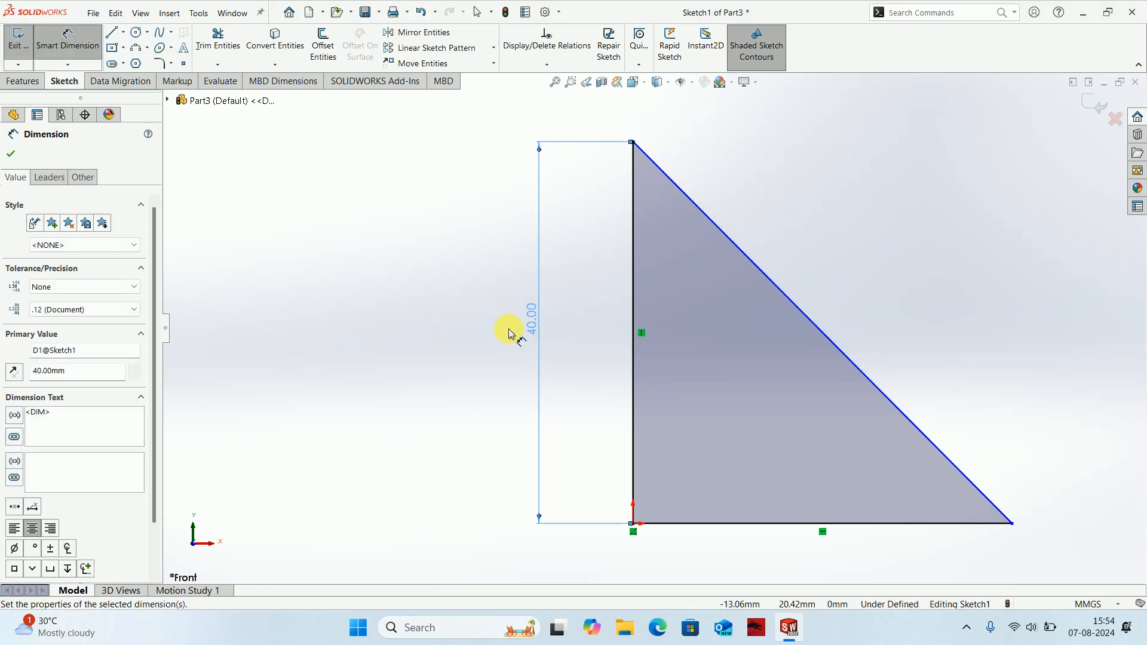
# Add a dimension below the triangle's base and set its length to 40 mm
pyautogui.click(993, 369)
pyautogui.scroll(3, 968, 404)
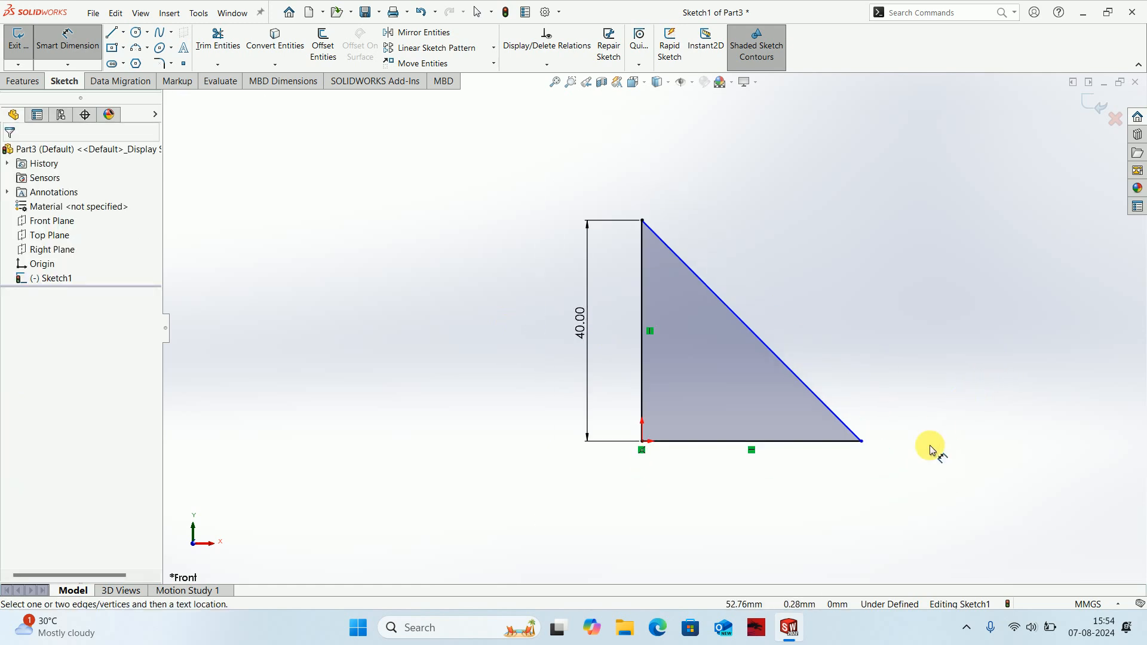
pyautogui.click(822, 442)
pyautogui.click(765, 488)
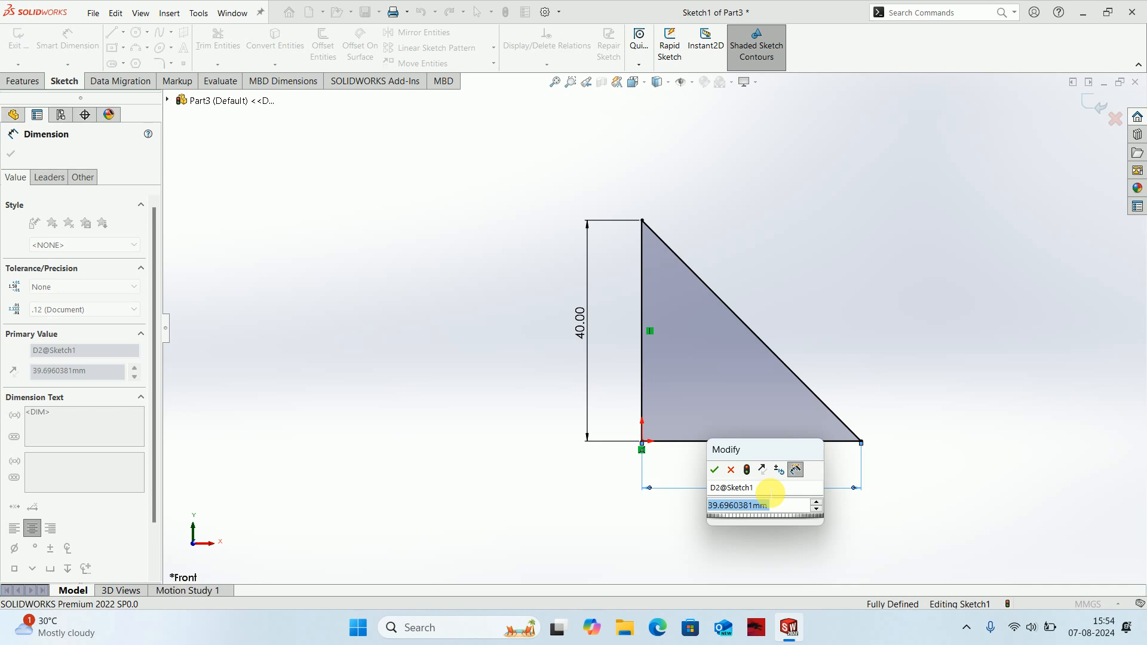
pyautogui.write('40')
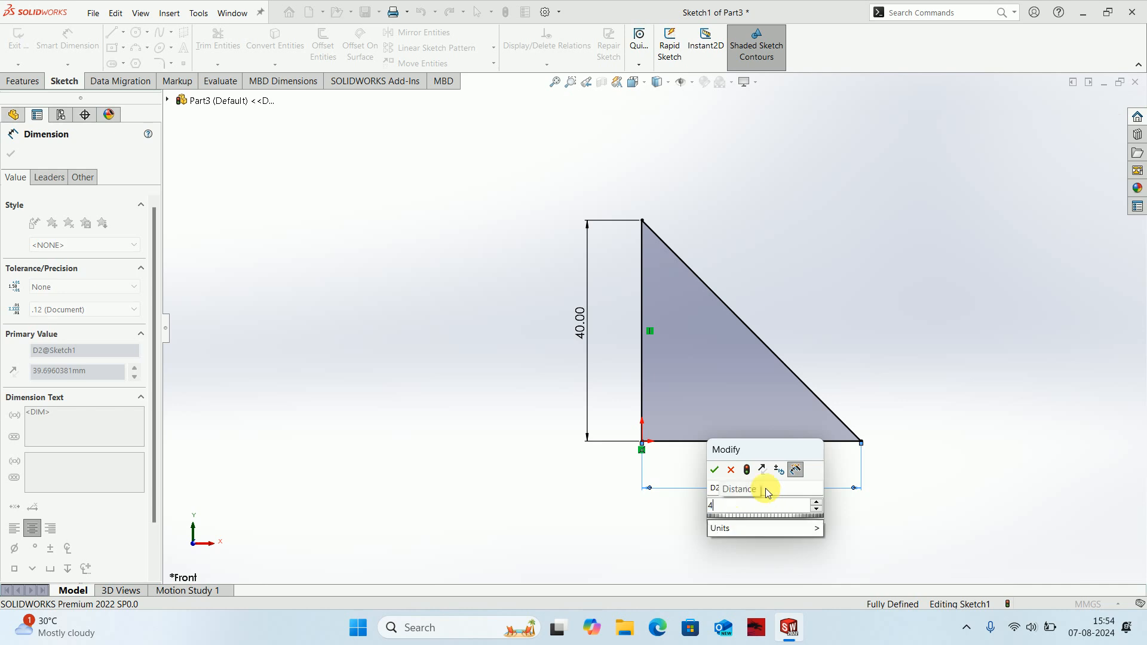
pyautogui.press('Return')
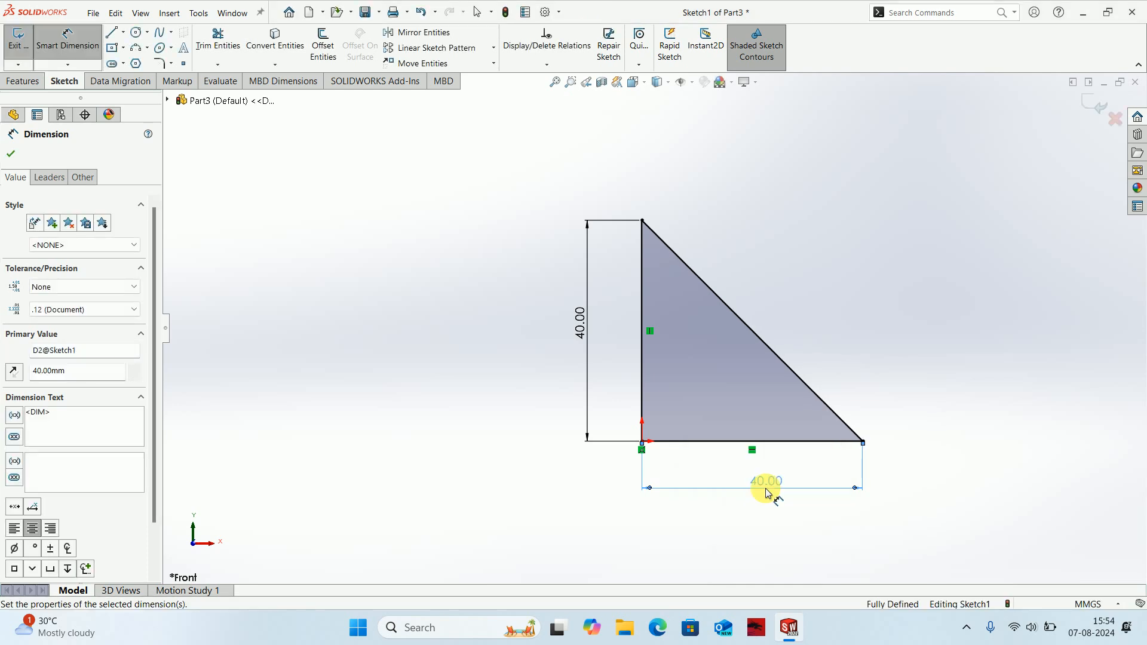
pyautogui.click(853, 542)
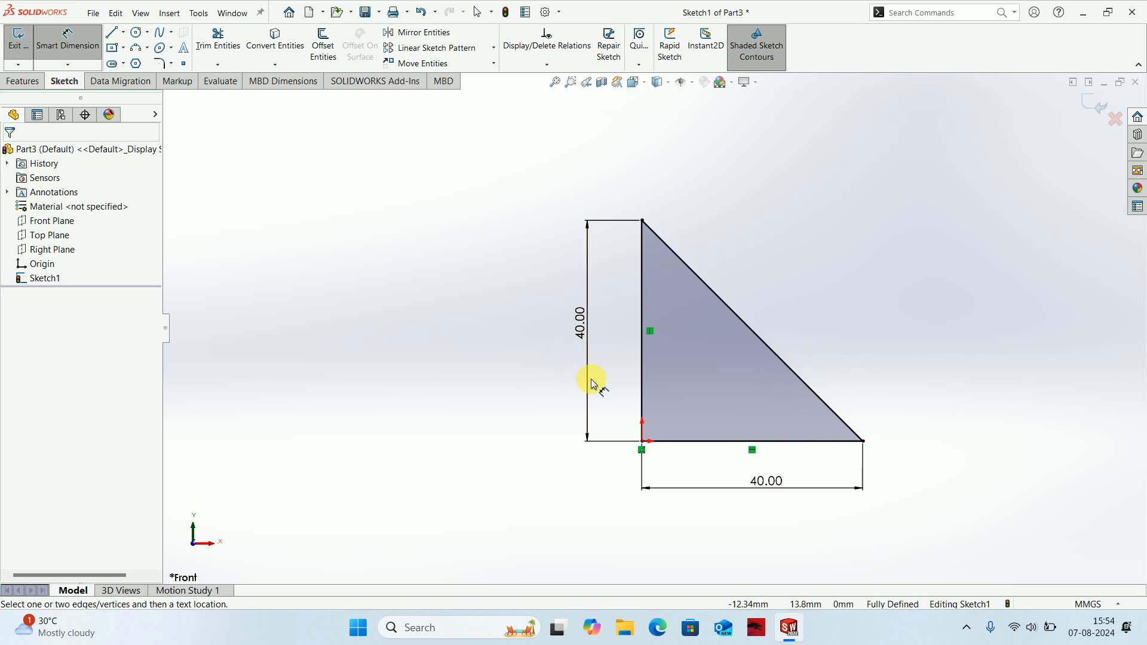
# Add an angle dimension between the base and the hypotenuse and leave it driving
pyautogui.click(727, 443)
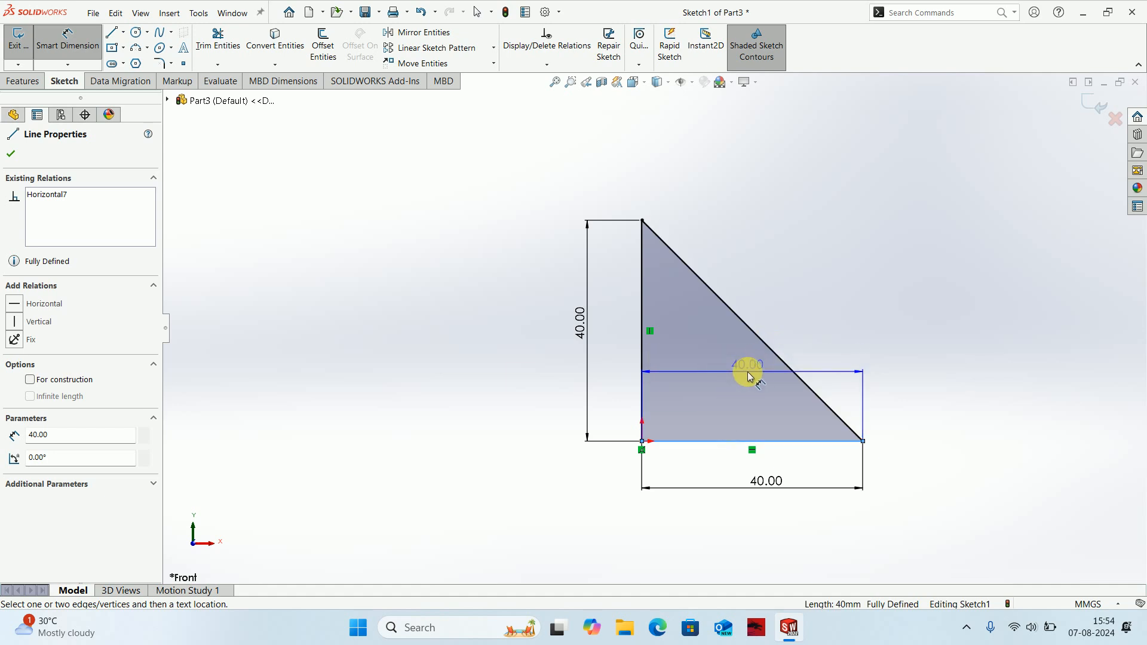
pyautogui.press('Escape')
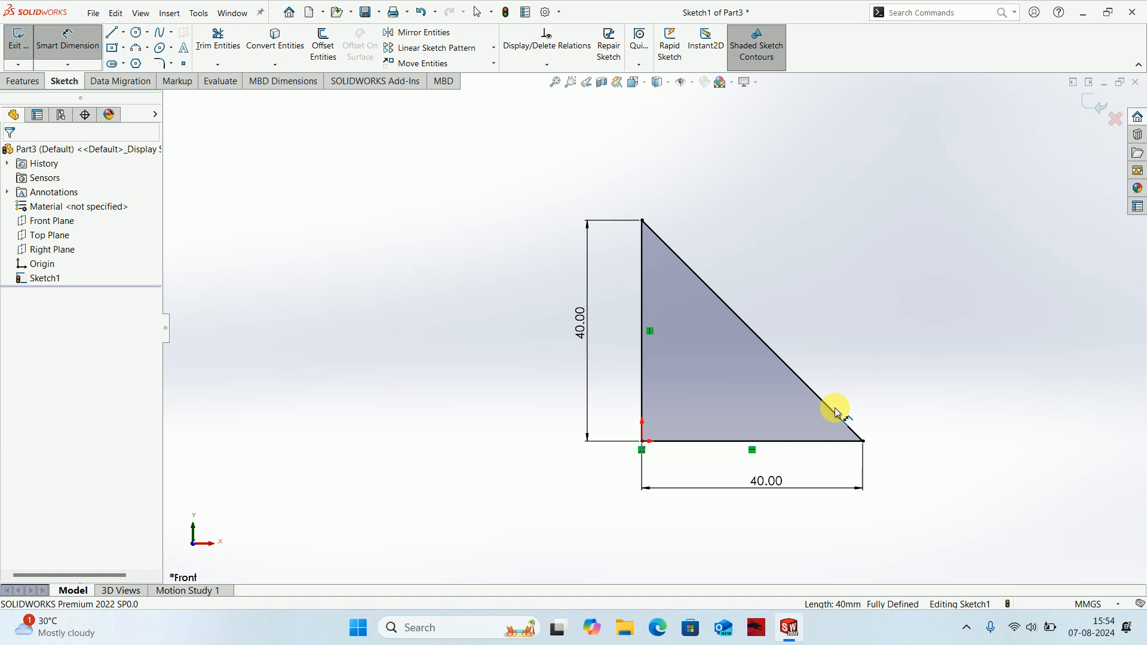
pyautogui.click(788, 440)
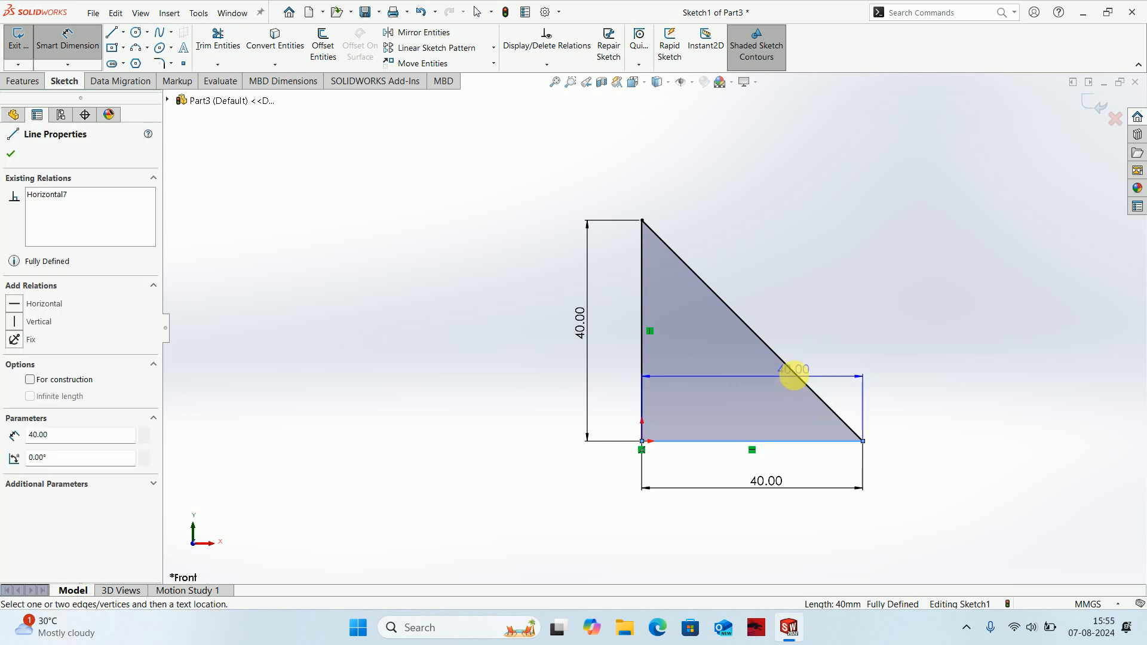
pyautogui.click(794, 382)
pyautogui.click(748, 396)
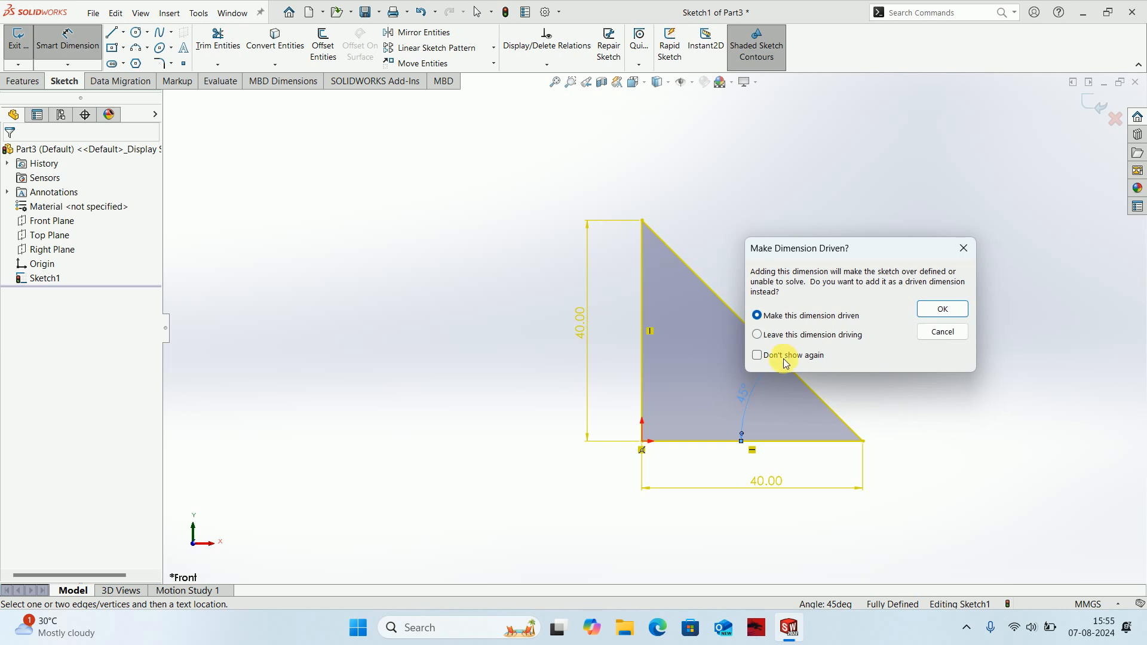
pyautogui.click(783, 335)
pyautogui.click(944, 309)
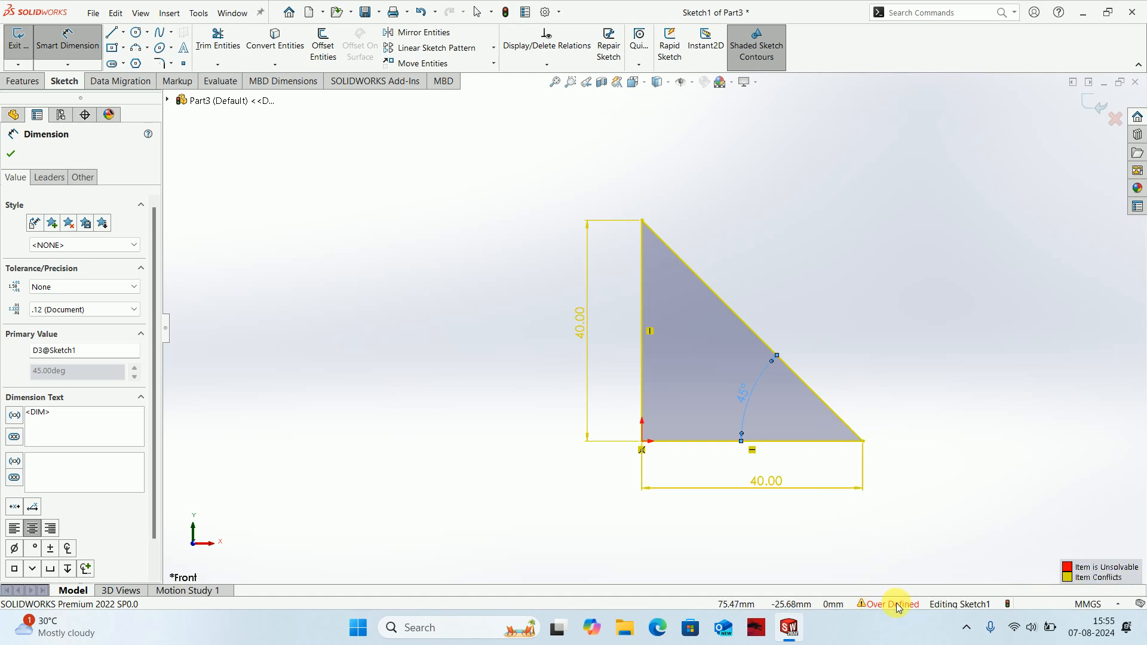
# Delete the angle dimension between the base and the hypotenuse
pyautogui.click(876, 308)
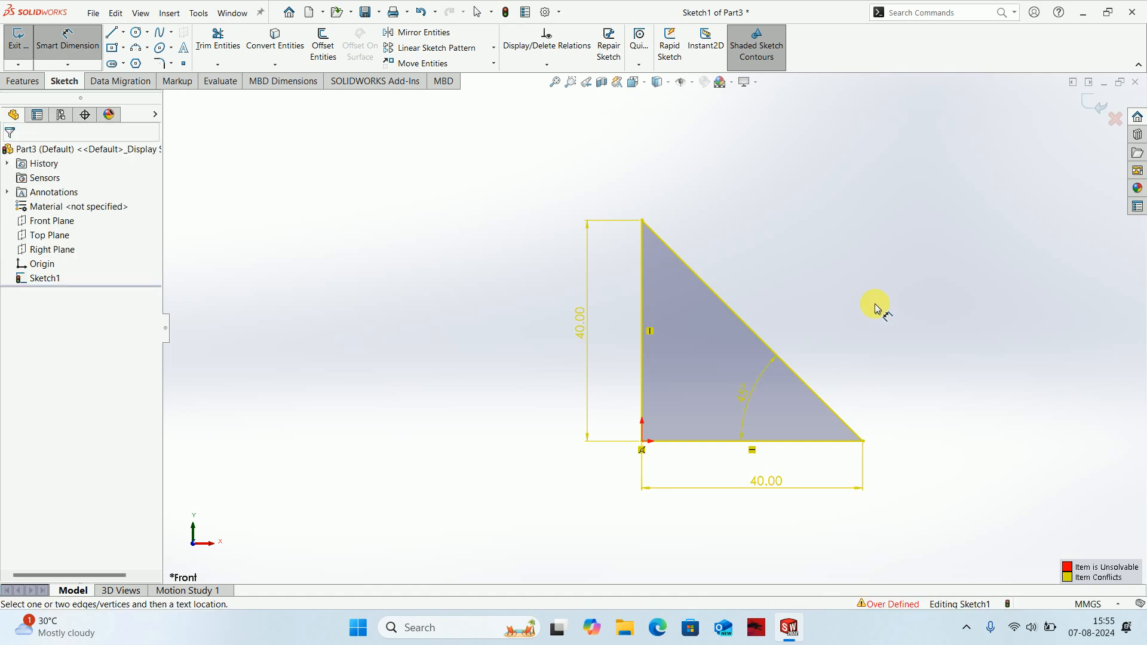
pyautogui.click(742, 399)
pyautogui.press('Delete')
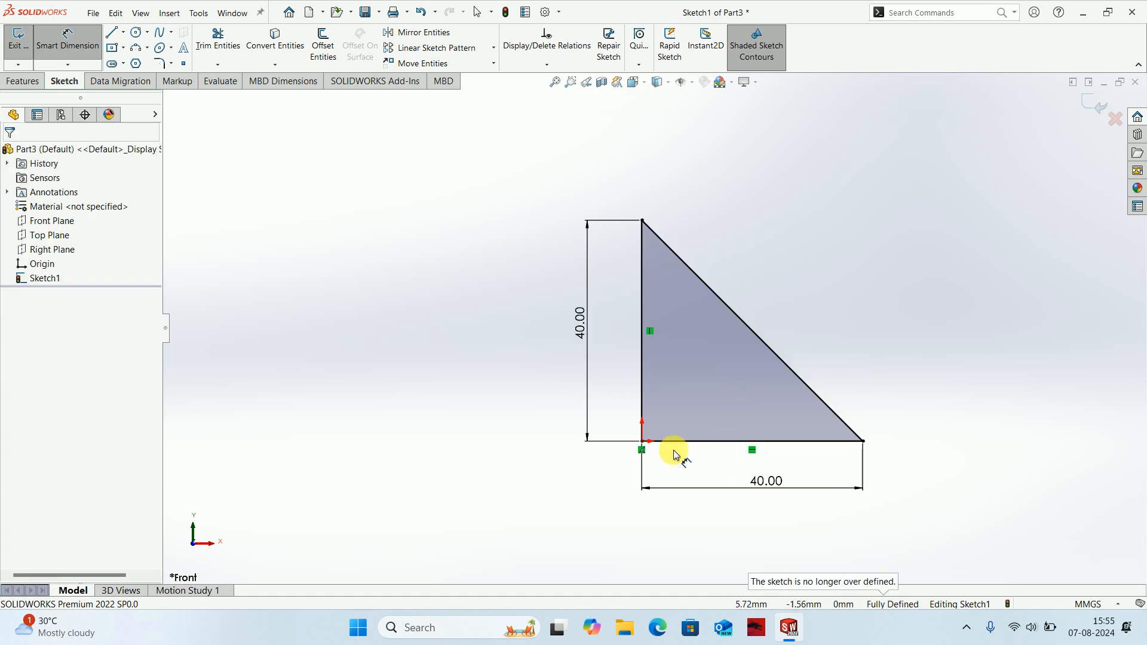
# Set the length dimension of the triangle's base to 30 mm
pyautogui.doubleClick(760, 481)
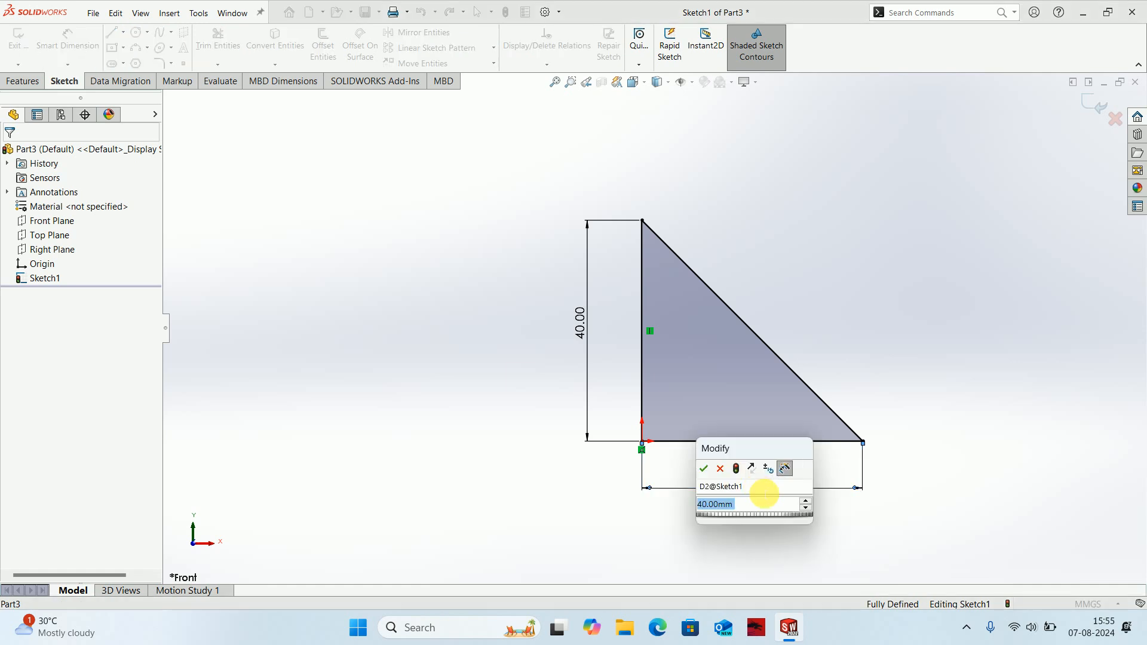
pyautogui.write('30')
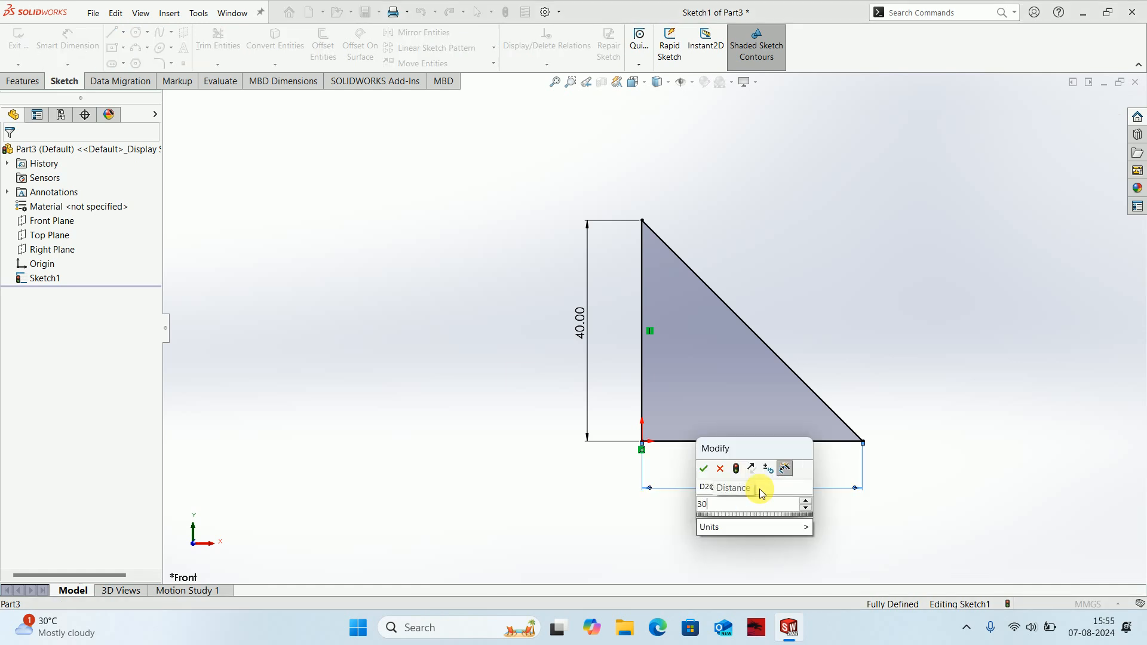
pyautogui.press('Return')
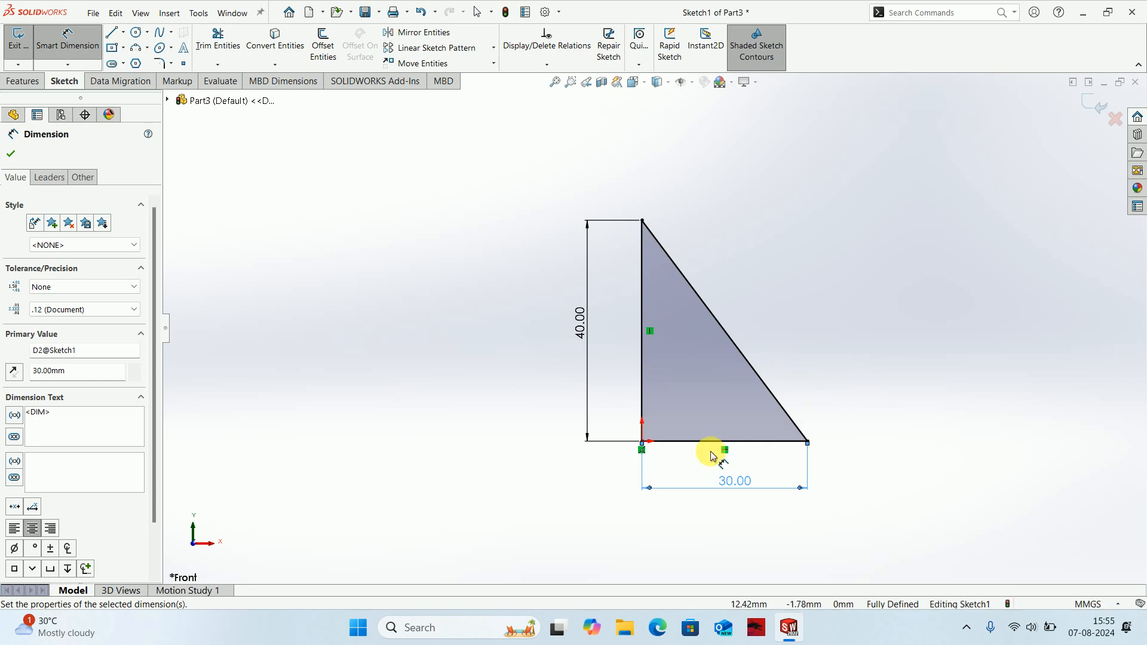
pyautogui.click(784, 410)
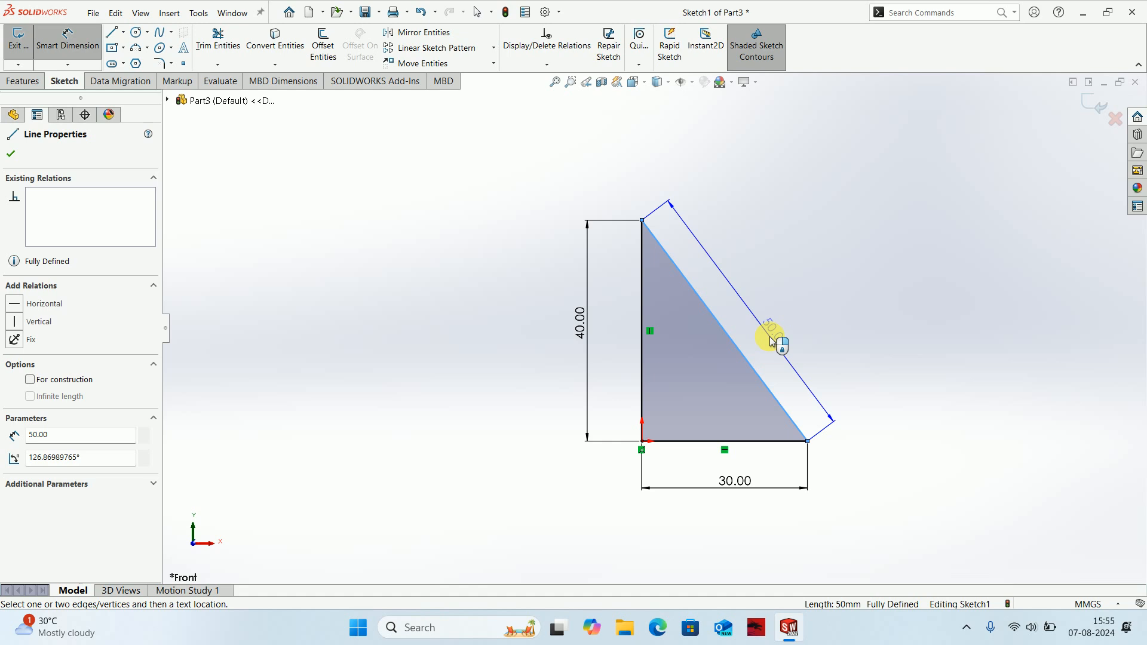
pyautogui.press('Escape')
# Set the height dimension of the triangle's vertical side to 60 mm and leave the dimension tool
pyautogui.click(583, 325)
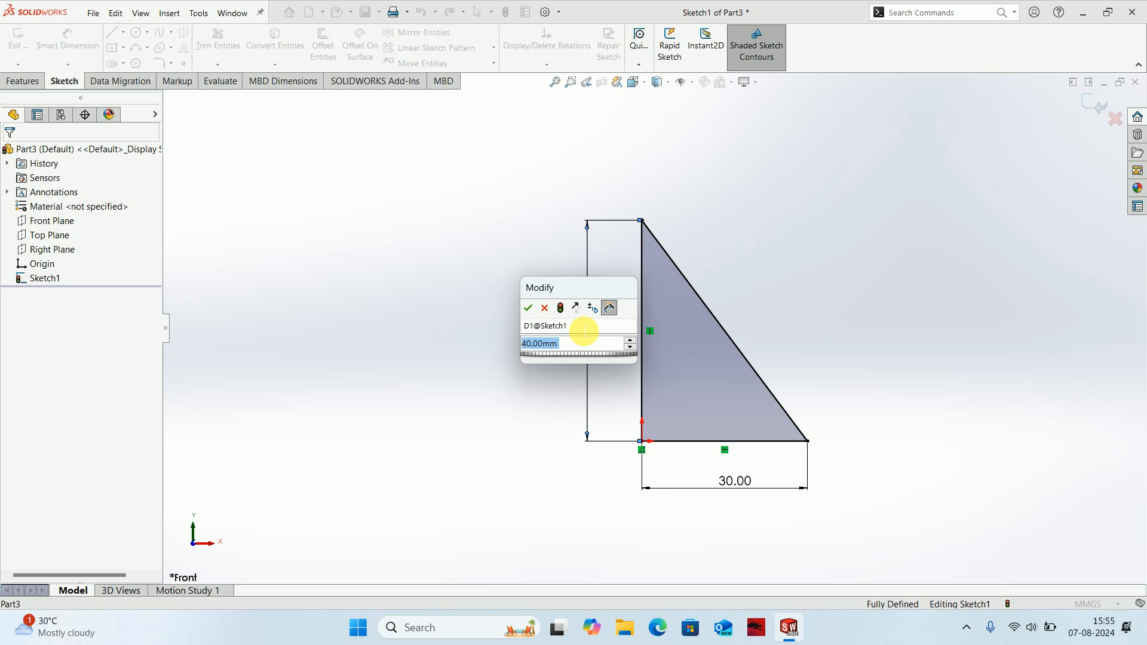
pyautogui.write('60')
pyautogui.press('Return')
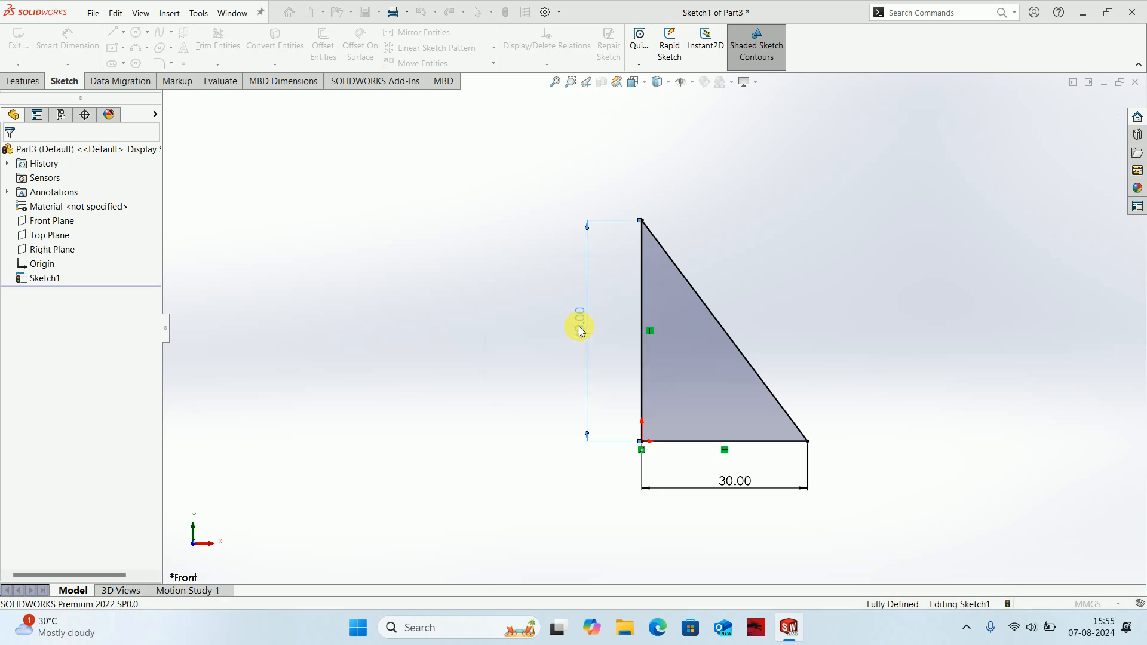
pyautogui.press('Escape')
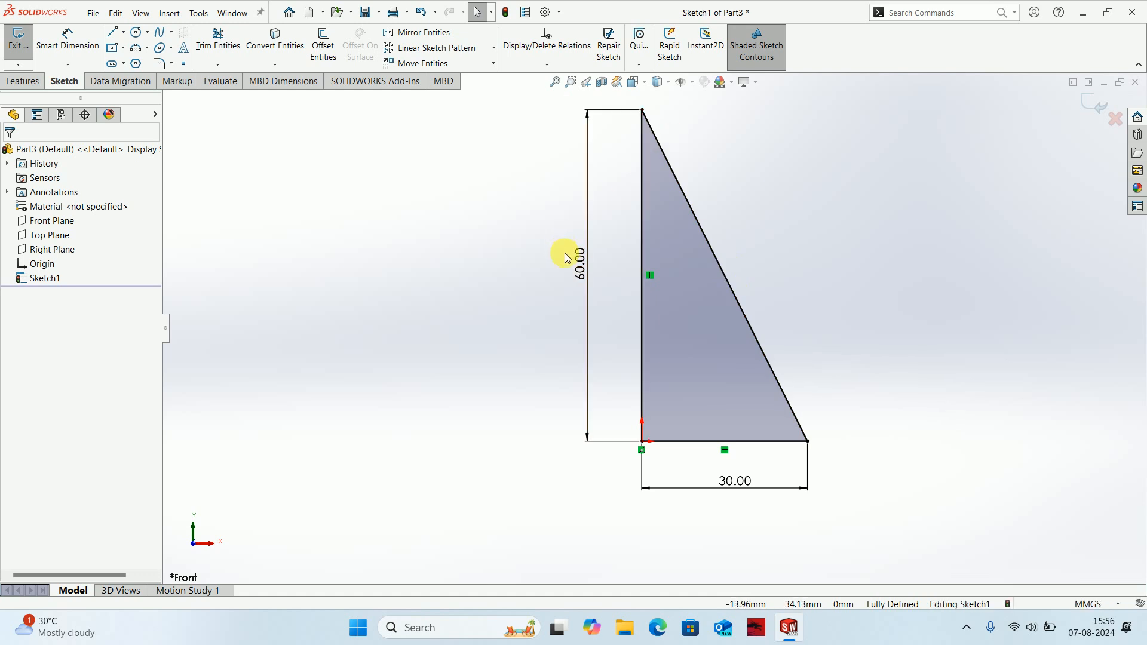
# Dimension the angle between the 30 mm base and the hypotenuse, keeping it as a driving dimension
pyautogui.moveTo(876, 516); pyautogui.dragTo(852, 369, button='right')
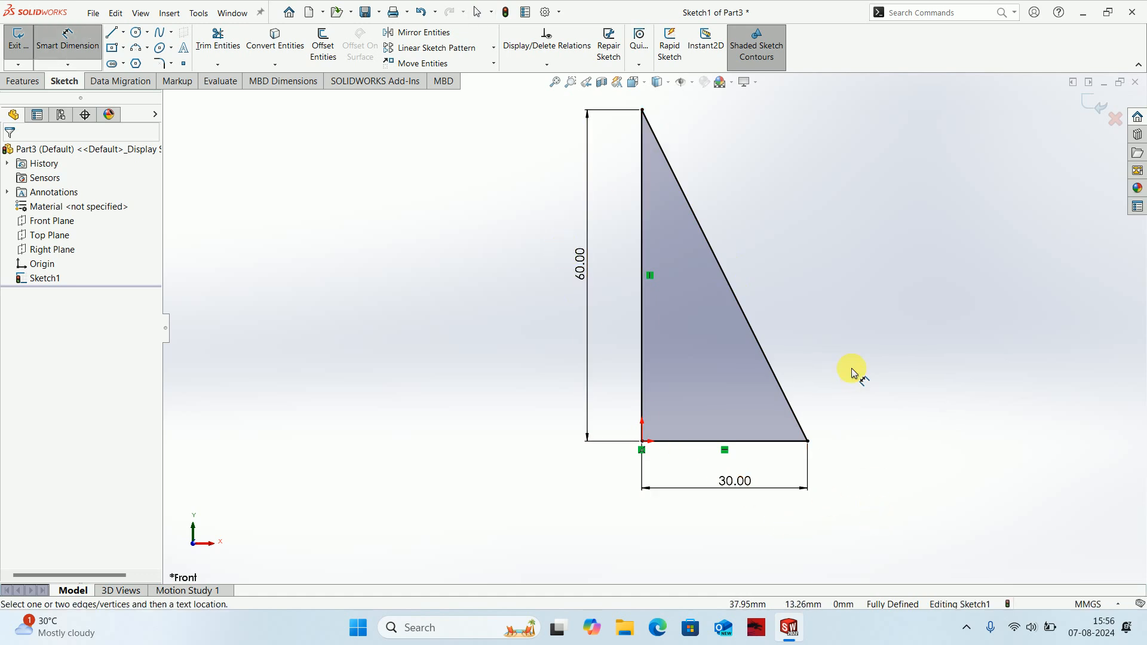
pyautogui.click(775, 442)
pyautogui.click(785, 397)
pyautogui.click(747, 400)
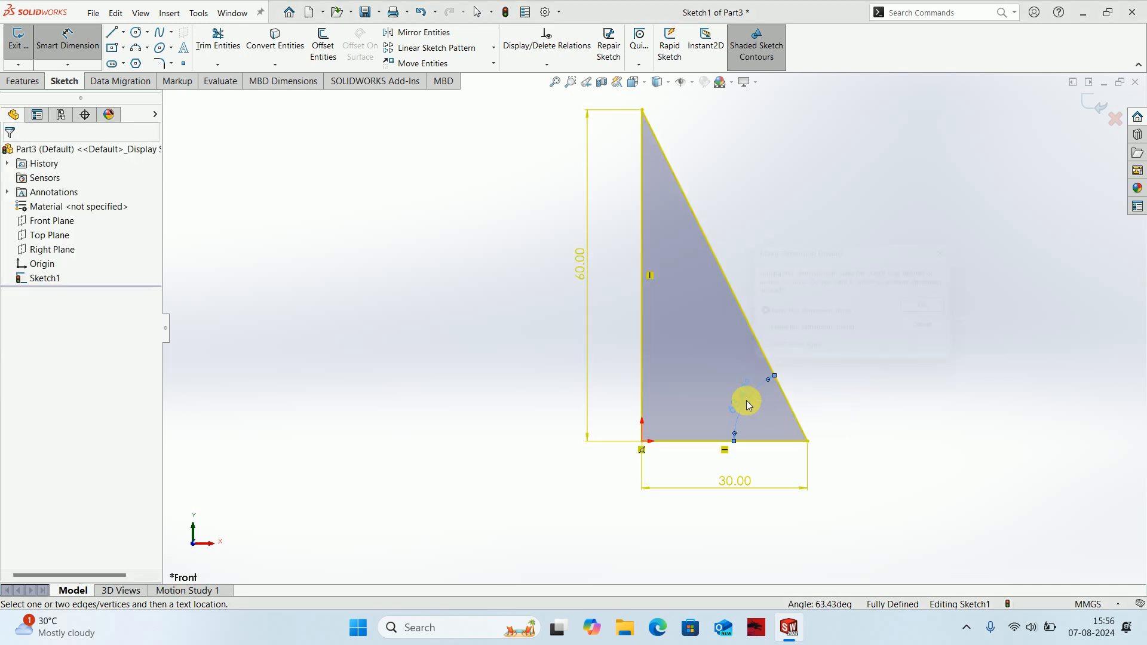
pyautogui.click(834, 335)
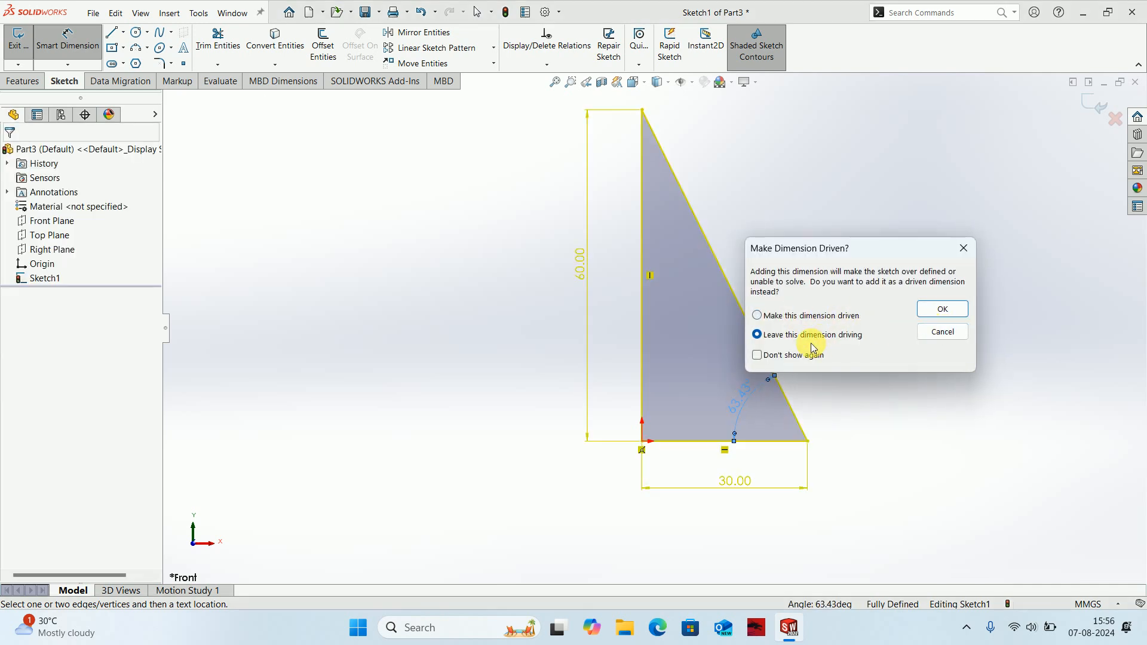
pyautogui.click(950, 309)
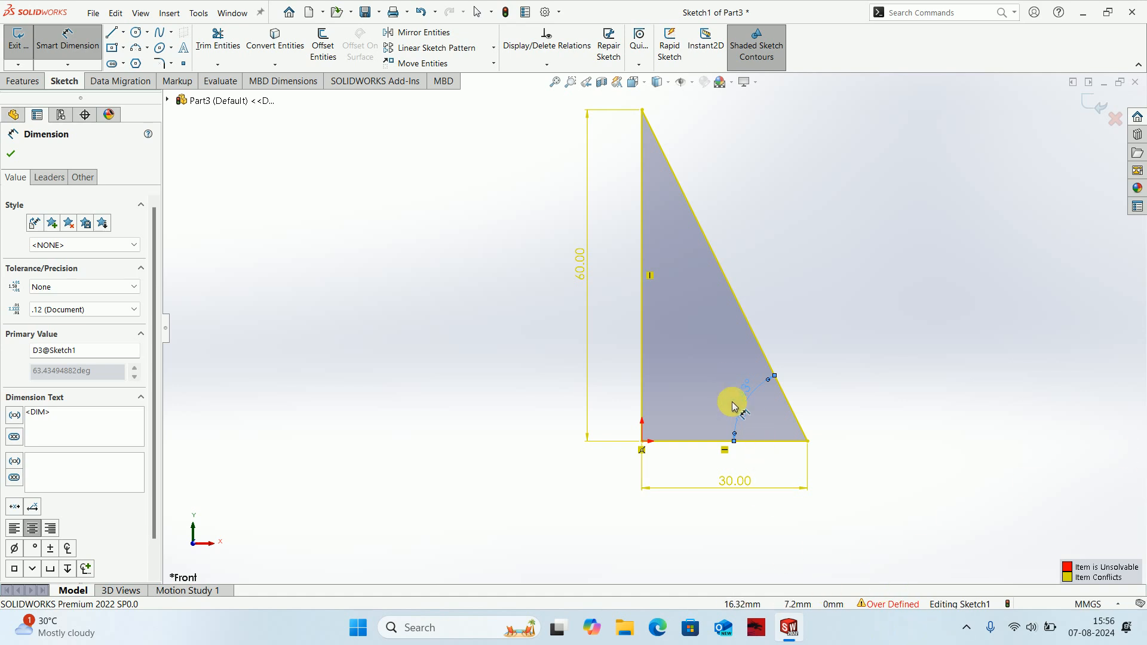
pyautogui.press('Escape')
pyautogui.moveTo(750, 421); pyautogui.dragTo(744, 413)
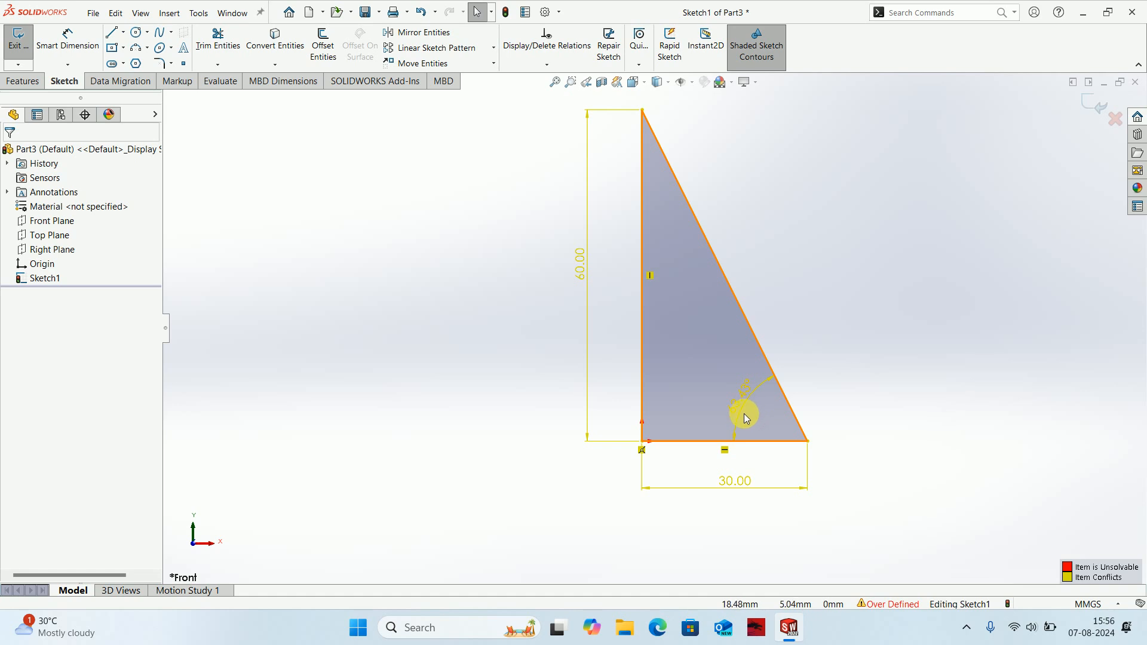
pyautogui.moveTo(744, 413); pyautogui.dragTo(744, 413)
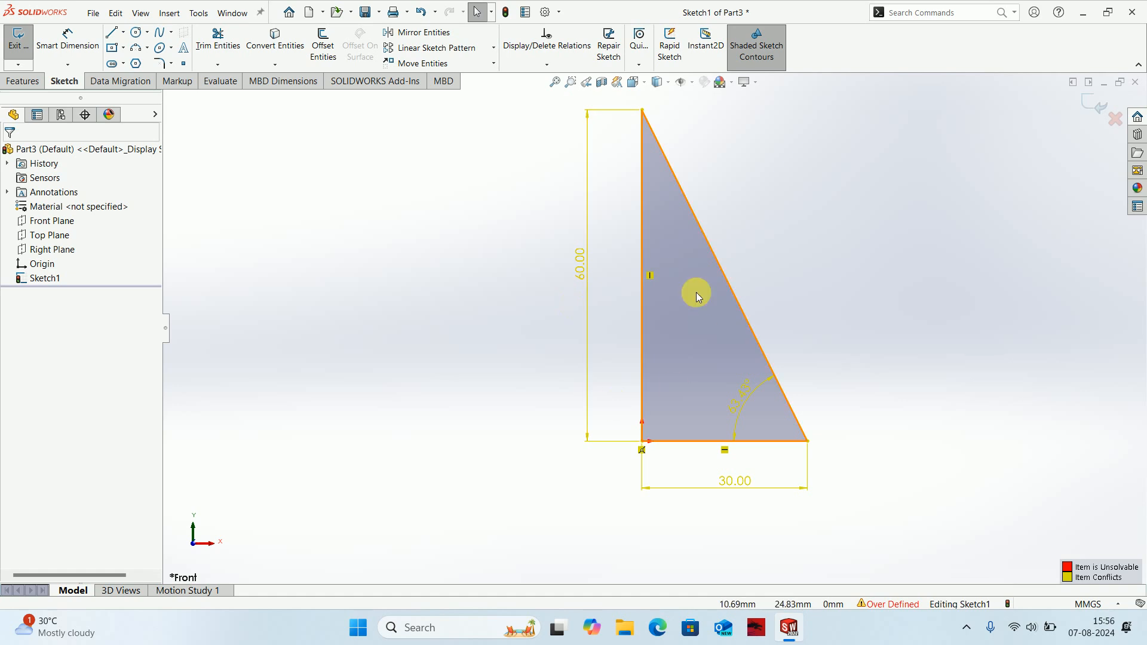
# Delete the 60 mm height dimension from the vertical side
pyautogui.click(582, 276)
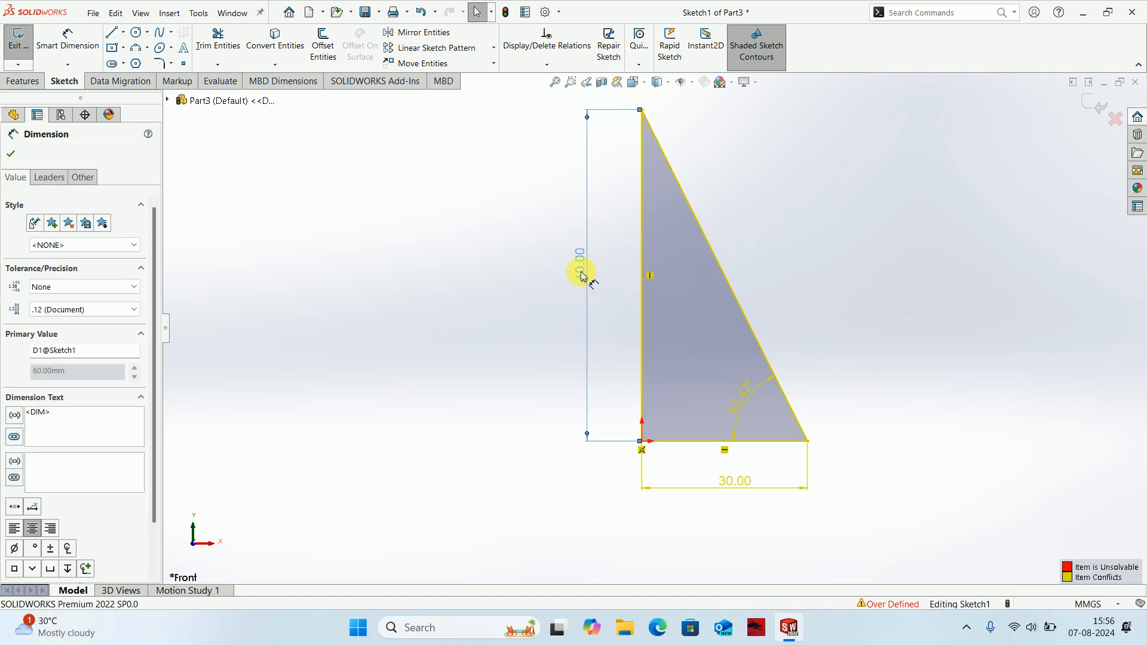
pyautogui.press('Delete')
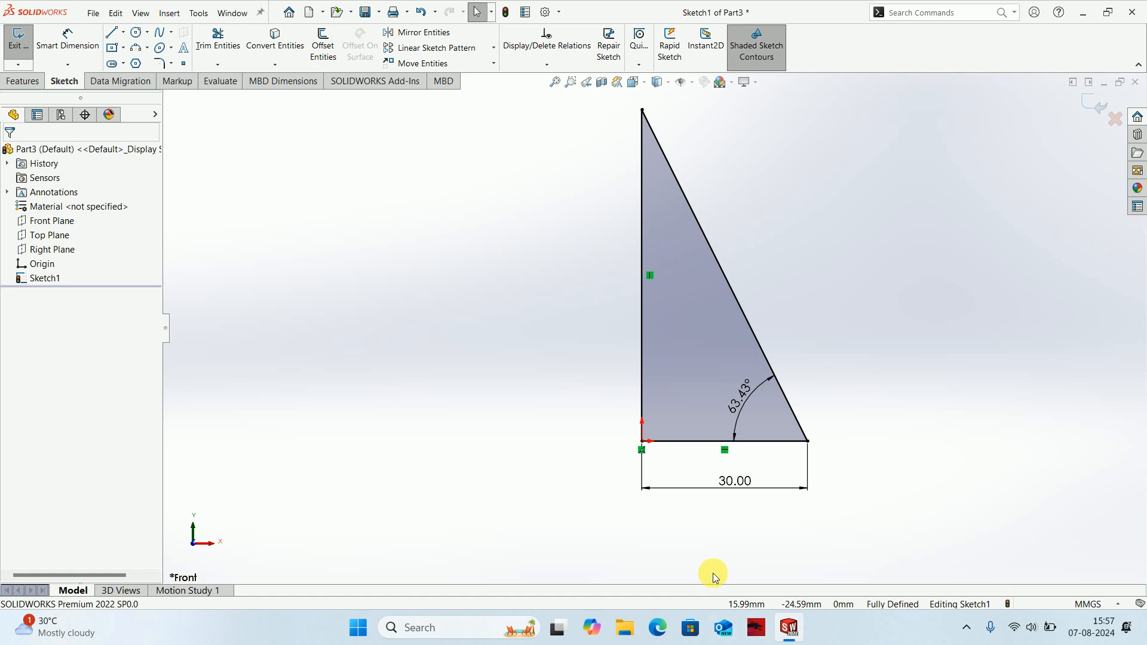
pyautogui.scroll(1, 722, 527)
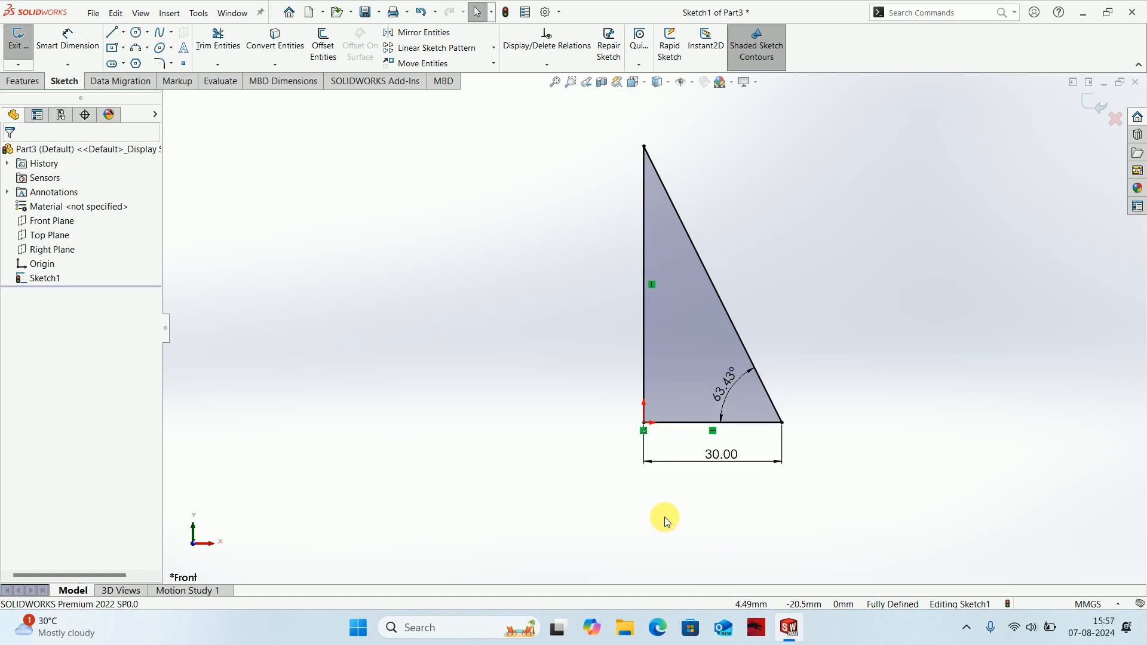